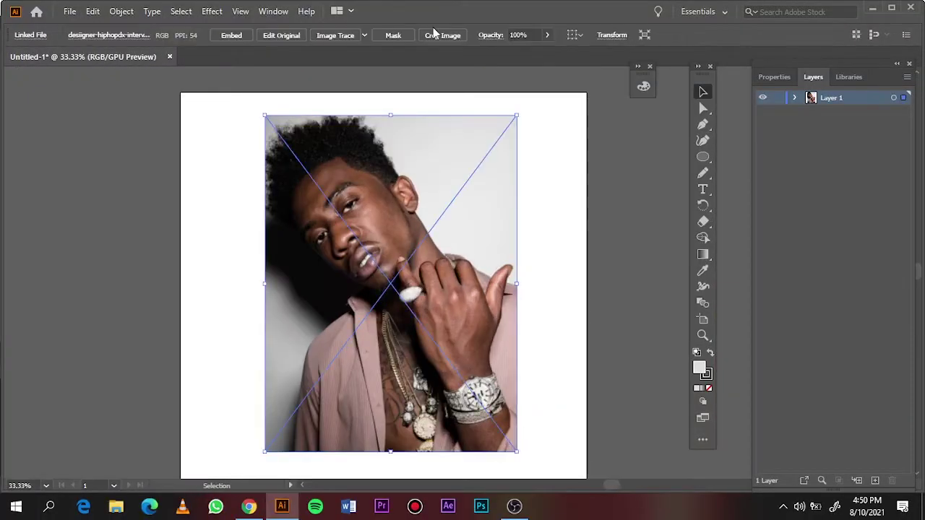
# Fade the reference photo's opacity and add a new drawing layer above it.
pyautogui.moveTo(538, 54); pyautogui.dragTo(528, 55)
pyautogui.click(629, 232)
pyautogui.hotkey('ctrl', 'l')
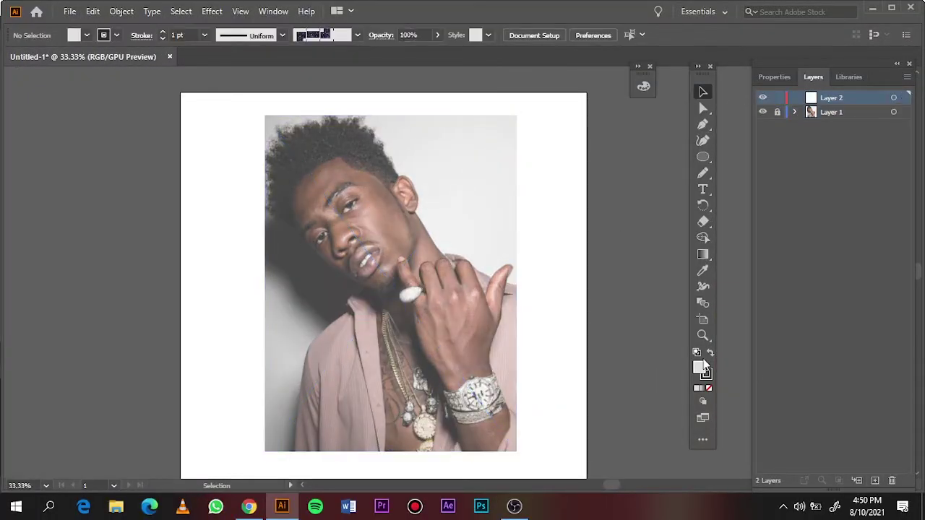
# Draw a long thin black ellipse, 0.15 in high, as the custom brush shape.
pyautogui.doubleClick(699, 368)
pyautogui.click(841, 76)
pyautogui.press('l')
pyautogui.moveTo(180, 112); pyautogui.dragTo(668, 129)
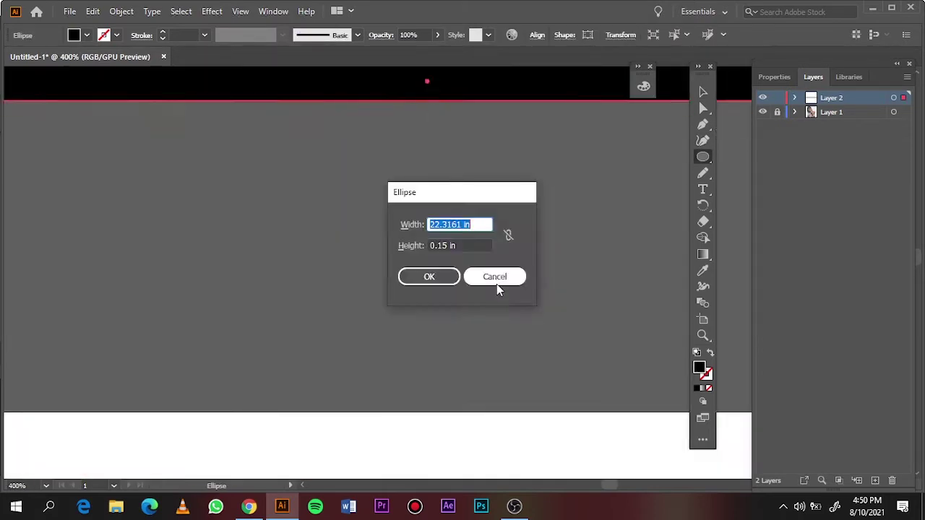
pyautogui.click(496, 285)
pyautogui.press('b')
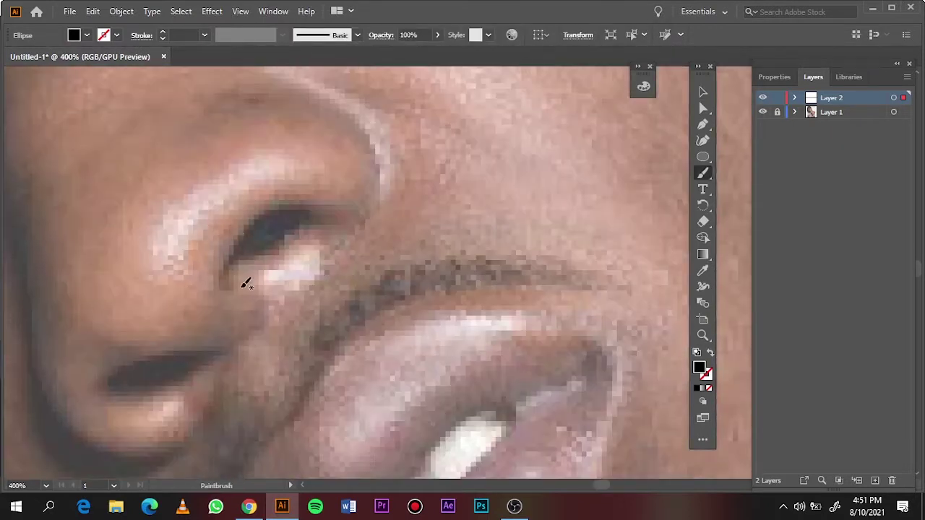
# Trace the nostrils, the side of the nose and the nose tip in black strokes.
pyautogui.moveTo(242, 283); pyautogui.dragTo(232, 269)
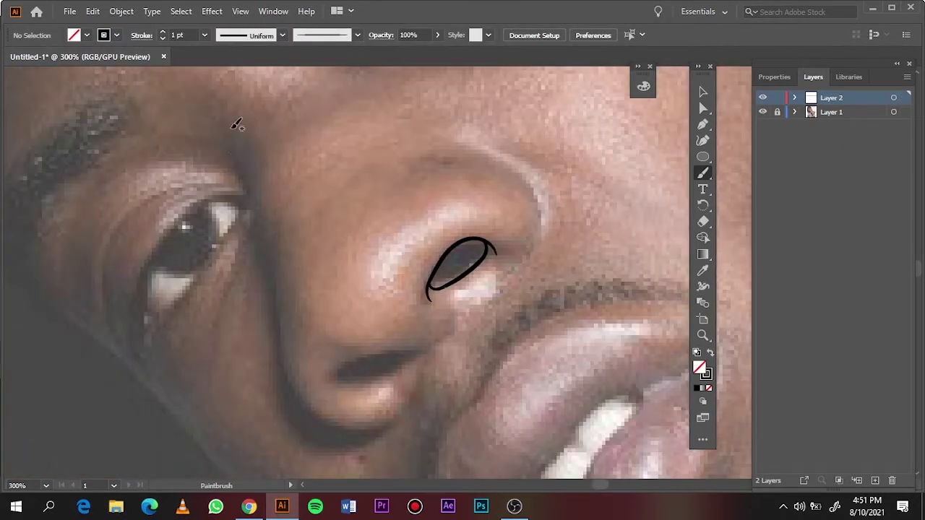
pyautogui.moveTo(230, 151)
pyautogui.mouseDown()
pyautogui.moveTo(277, 261)
pyautogui.moveTo(412, 386)
pyautogui.mouseUp()
pyautogui.moveTo(348, 365); pyautogui.dragTo(394, 368)
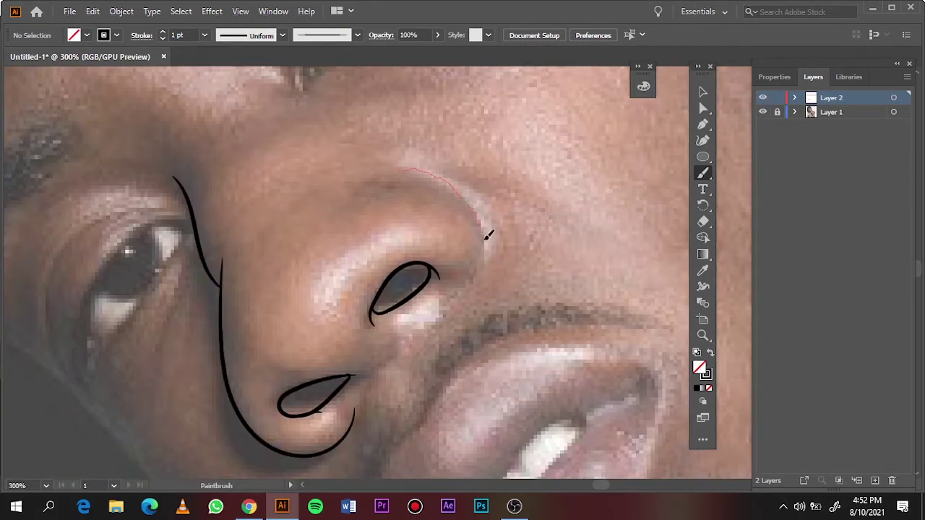
pyautogui.moveTo(456, 299); pyautogui.dragTo(434, 316)
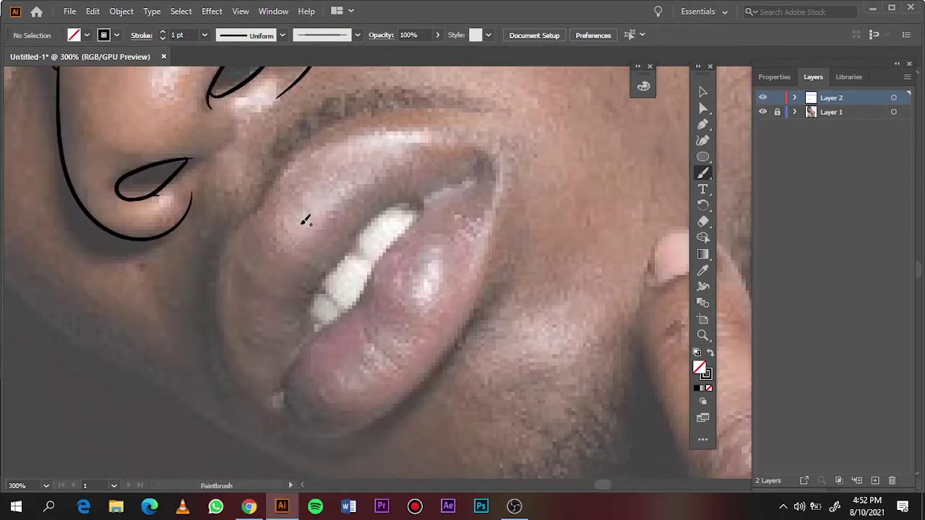
# Outline the upper and lower lips, the line between them, and the thickened lip corner.
pyautogui.moveTo(228, 244); pyautogui.dragTo(486, 152)
pyautogui.moveTo(465, 334); pyautogui.dragTo(311, 424)
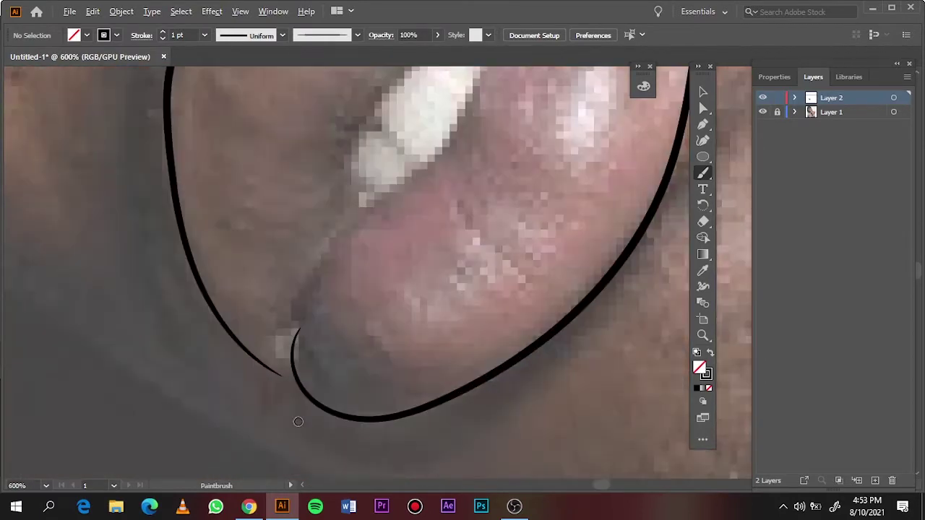
pyautogui.moveTo(203, 257)
pyautogui.mouseDown()
pyautogui.moveTo(298, 380)
pyautogui.moveTo(463, 105)
pyautogui.mouseUp()
pyautogui.hotkey('ctrl', '-')
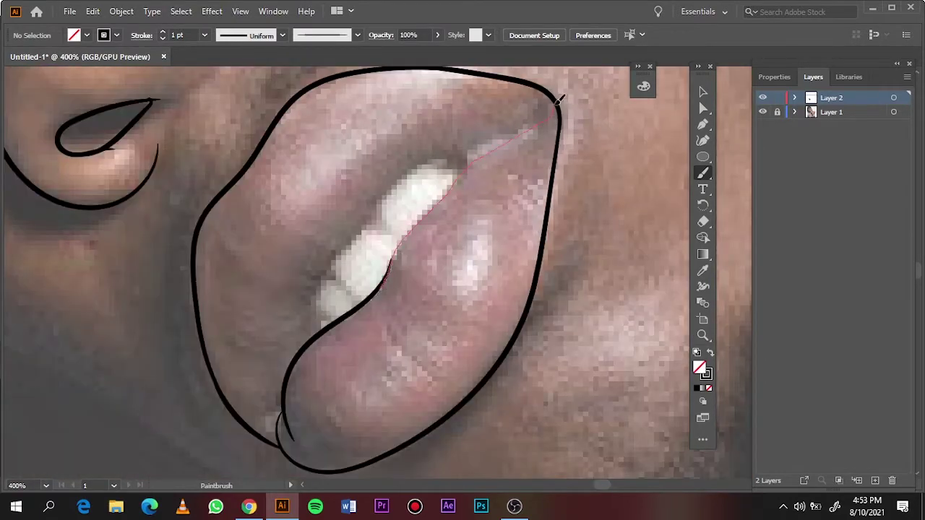
pyautogui.moveTo(560, 99); pyautogui.dragTo(560, 101)
pyautogui.hotkey('ctrl', '+')
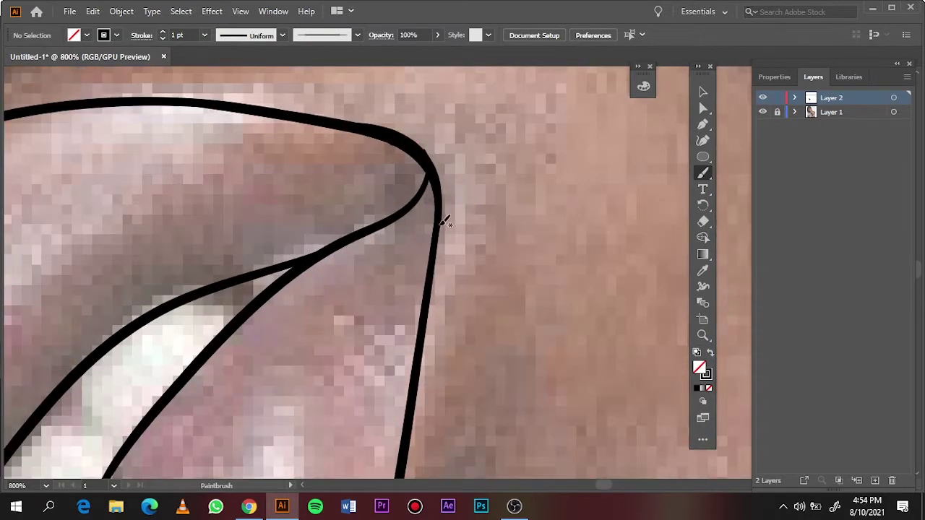
pyautogui.moveTo(286, 261)
pyautogui.mouseDown()
pyautogui.moveTo(412, 149)
pyautogui.moveTo(306, 241)
pyautogui.mouseUp()
pyautogui.moveTo(395, 215)
pyautogui.mouseDown()
pyautogui.moveTo(439, 207)
pyautogui.moveTo(362, 240)
pyautogui.mouseUp()
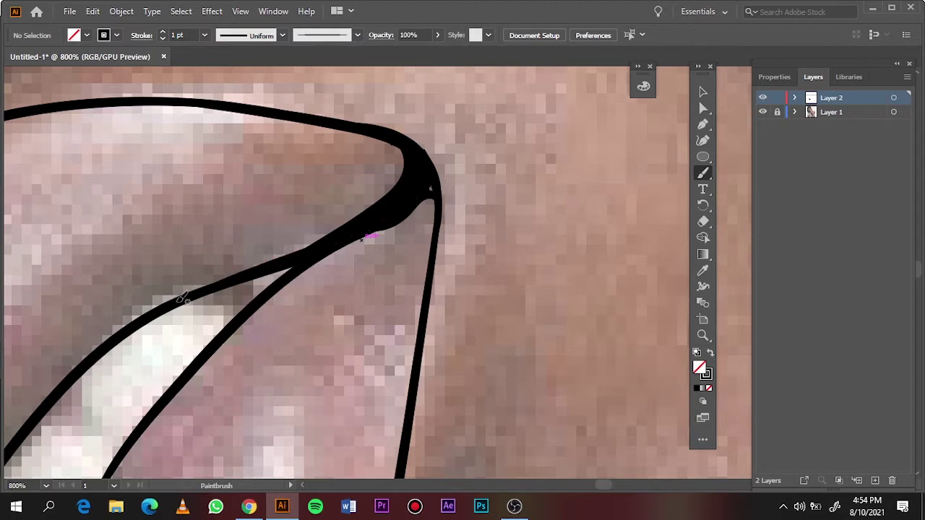
# Check the lines against the hidden photo, then trace the lower eye outline in bold black.
pyautogui.hotkey('ctrl', '0')
pyautogui.click(762, 112)
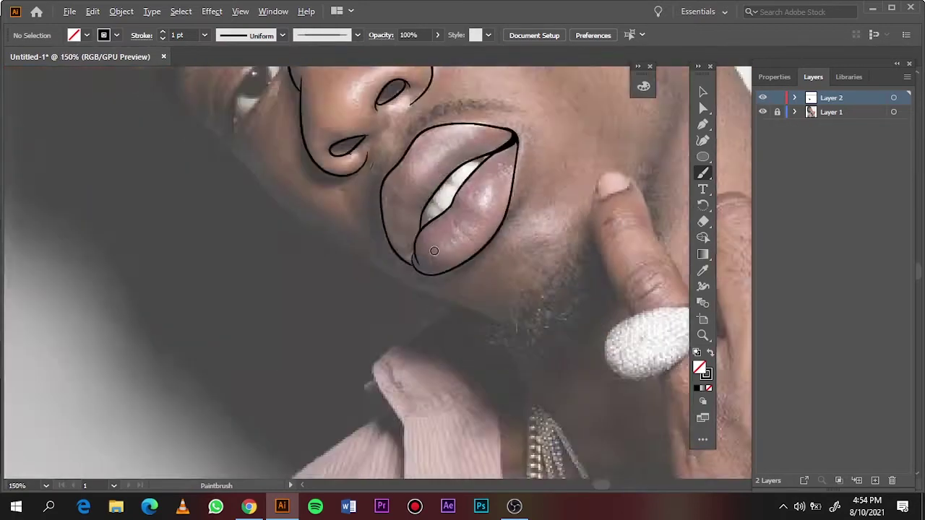
pyautogui.hotkey('ctrl', '1')
pyautogui.scroll(4, 374, 253)
pyautogui.moveTo(275, 383); pyautogui.dragTo(271, 344)
pyautogui.moveTo(336, 307); pyautogui.dragTo(289, 372)
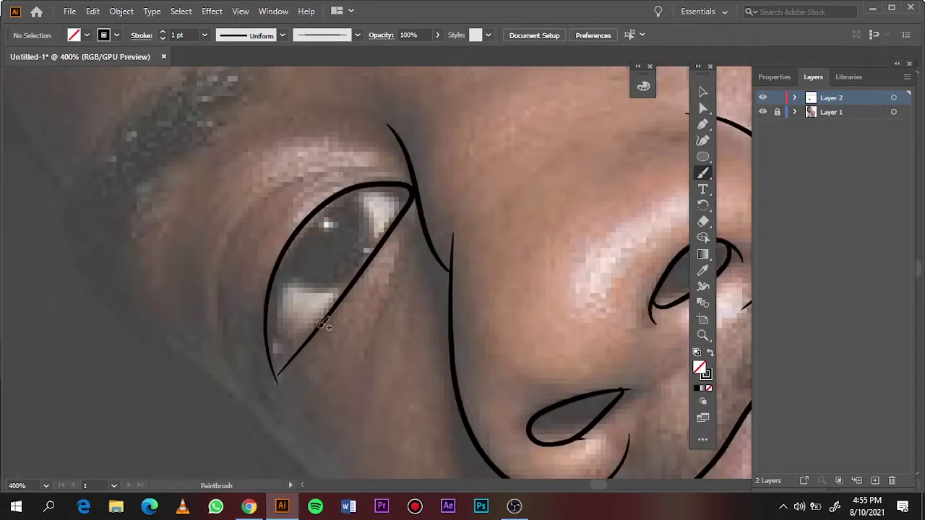
pyautogui.scroll(3, 282, 364)
pyautogui.moveTo(424, 149); pyautogui.dragTo(250, 386)
# Trace lines around the eye, add short strokes and diagonal lash lines, and start the upper eyelid.
pyautogui.hotkey('ctrl', '0')
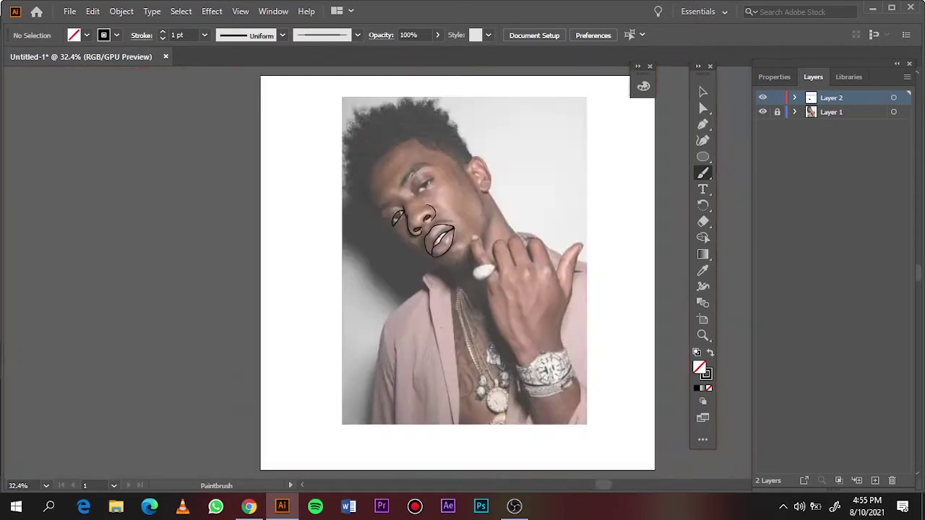
pyautogui.scroll(5, 388, 234)
pyautogui.moveTo(312, 418); pyautogui.dragTo(282, 325)
pyautogui.scroll(-5, 289, 217)
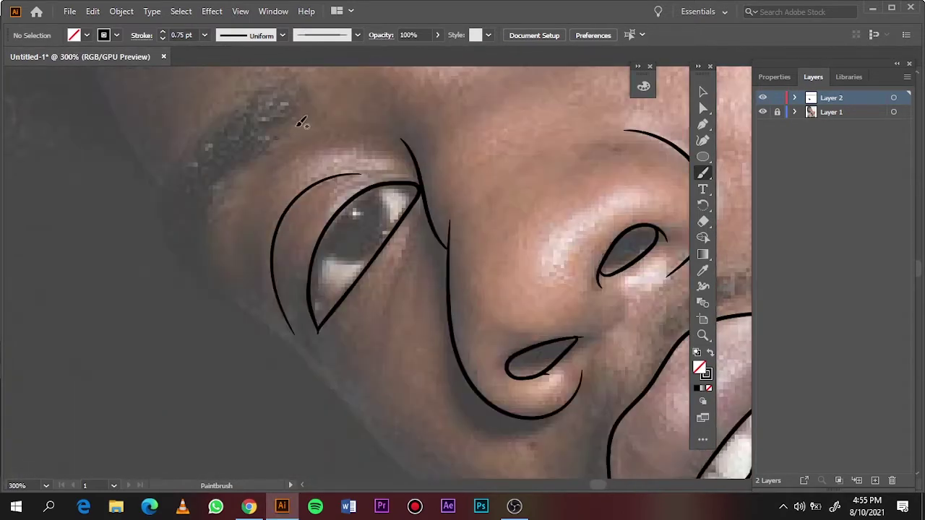
pyautogui.moveTo(310, 206); pyautogui.dragTo(387, 175)
pyautogui.moveTo(376, 235)
pyautogui.mouseDown()
pyautogui.moveTo(412, 303)
pyautogui.moveTo(415, 336)
pyautogui.moveTo(522, 244)
pyautogui.mouseUp()
pyautogui.hotkey('ctrl', '0')
pyautogui.scroll(5, 421, 172)
pyautogui.moveTo(422, 296); pyautogui.dragTo(516, 224)
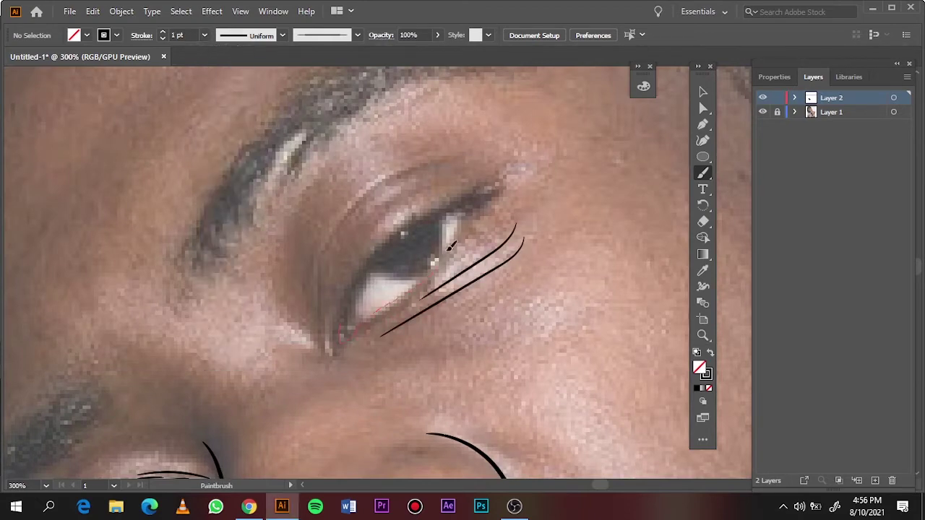
pyautogui.moveTo(498, 186)
pyautogui.mouseDown()
pyautogui.moveTo(343, 334)
pyautogui.moveTo(486, 143)
pyautogui.mouseUp()
# Adjust stroke weight, thicken the upper eyelid, and draw a filled Pencil stroke along it.
pyautogui.hotkey('ctrl', '+')
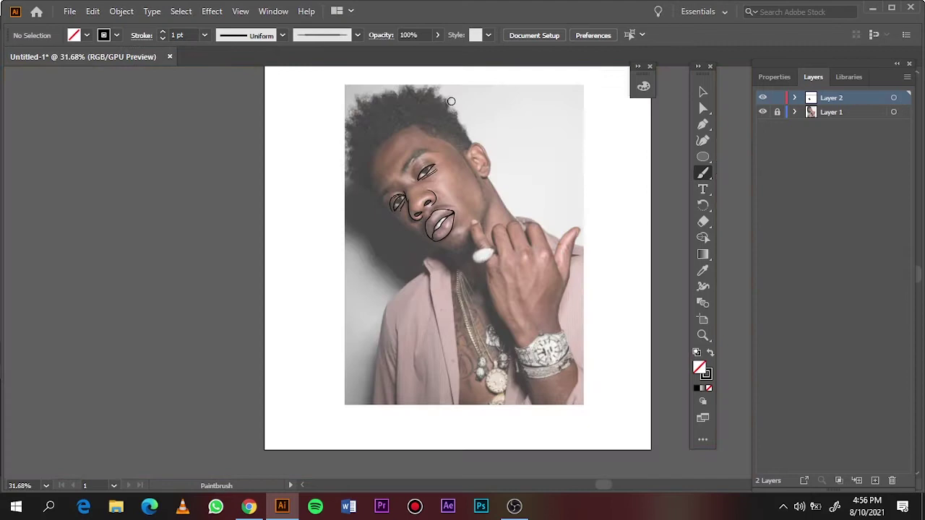
pyautogui.click(205, 34)
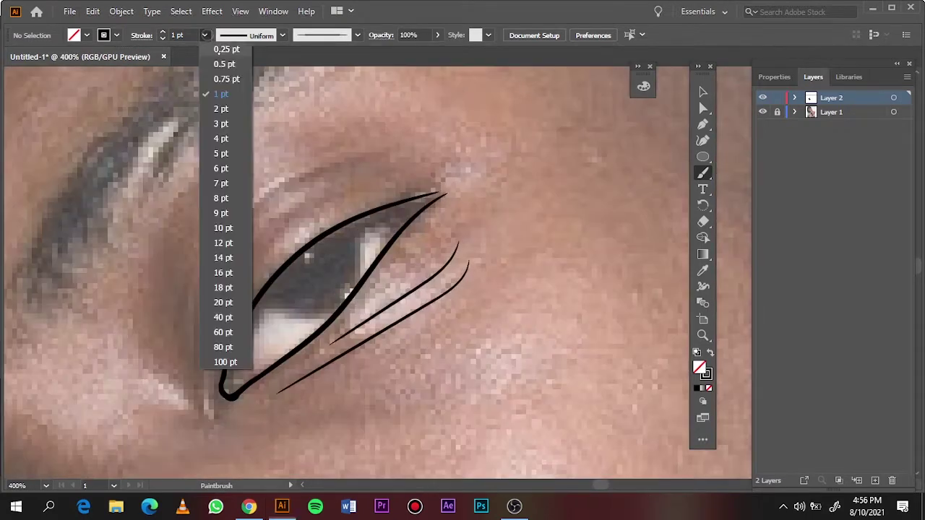
pyautogui.click(216, 49)
pyautogui.moveTo(198, 286); pyautogui.dragTo(369, 162)
pyautogui.moveTo(262, 256); pyautogui.dragTo(413, 179)
pyautogui.press('n')
pyautogui.hotkey('shift', 'x')
pyautogui.moveTo(269, 284); pyautogui.dragTo(465, 193)
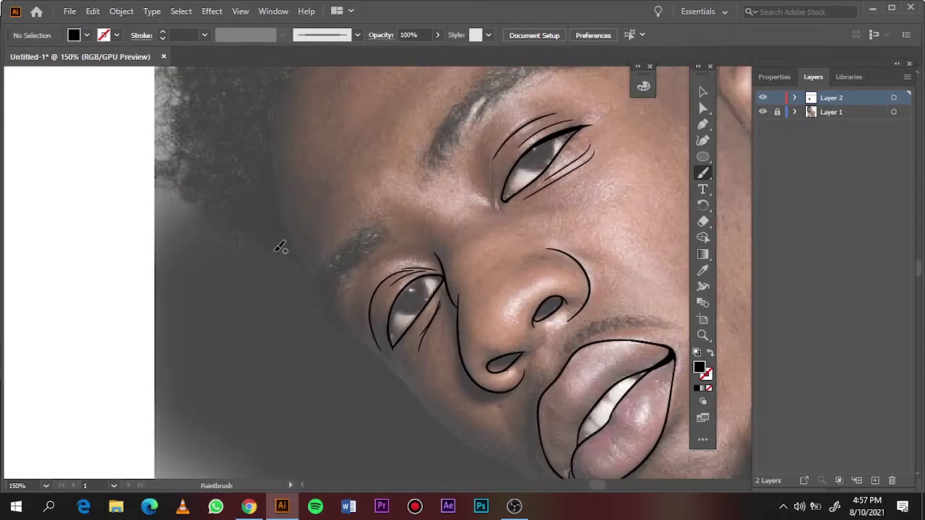
# Draw the temple curve, cheek line, jawline under the chin, and side of the forehead.
pyautogui.moveTo(268, 137); pyautogui.dragTo(324, 275)
pyautogui.moveTo(350, 333); pyautogui.dragTo(440, 420)
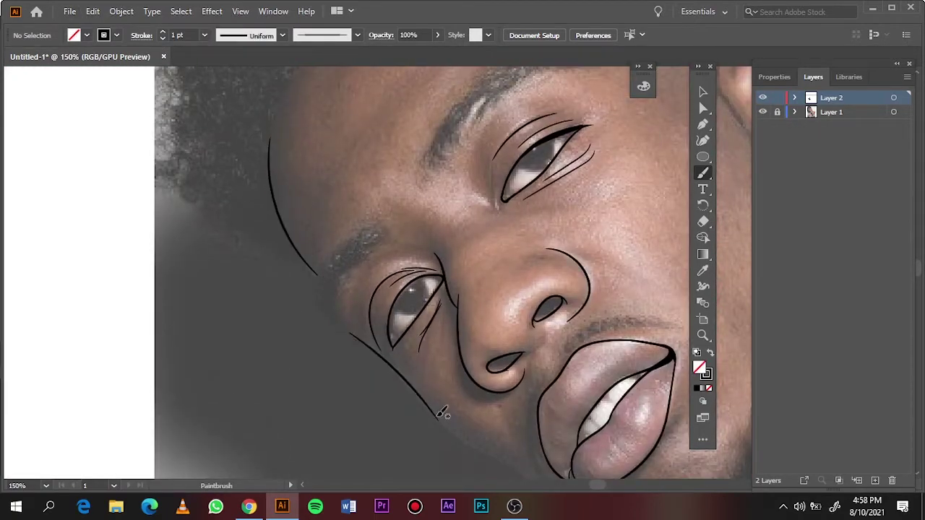
pyautogui.moveTo(365, 415); pyautogui.dragTo(366, 418)
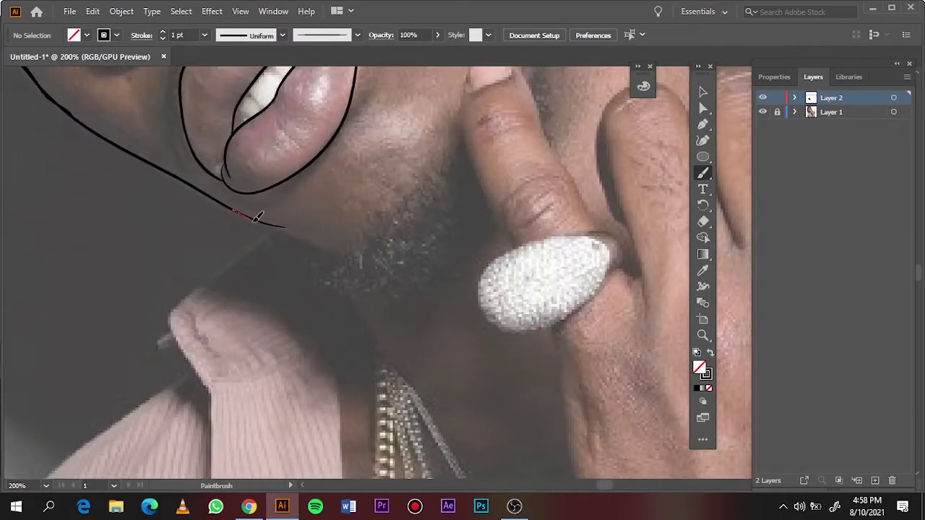
pyautogui.moveTo(253, 212); pyautogui.dragTo(339, 248)
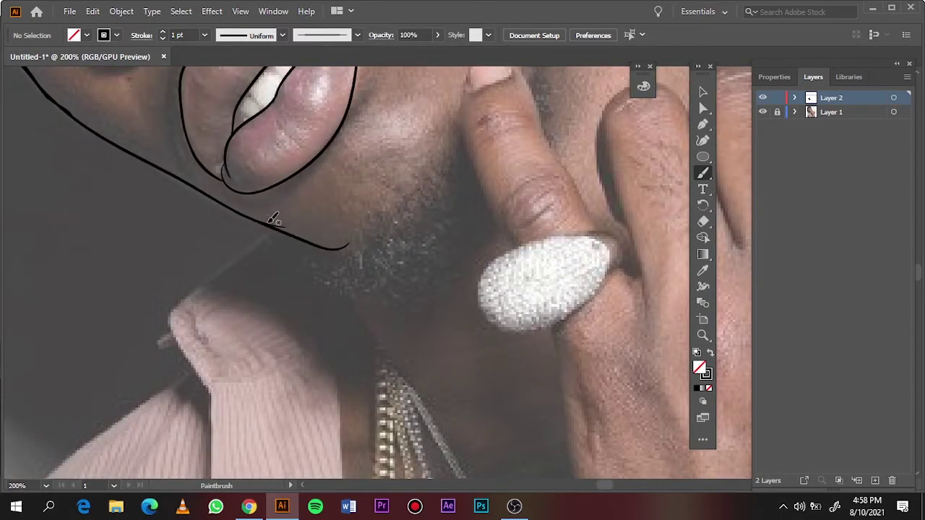
pyautogui.hotkey('ctrl', '-')
pyautogui.moveTo(193, 108); pyautogui.dragTo(207, 118)
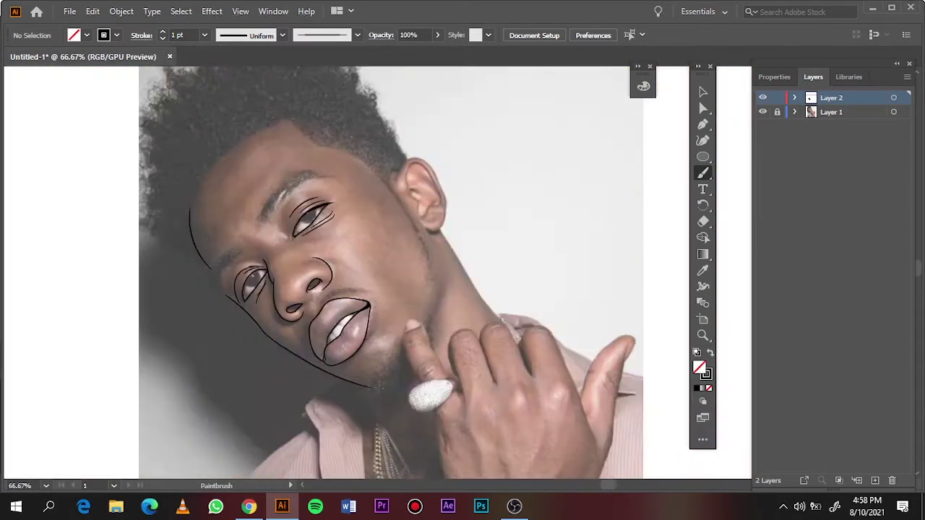
pyautogui.hotkey('ctrl', '+')
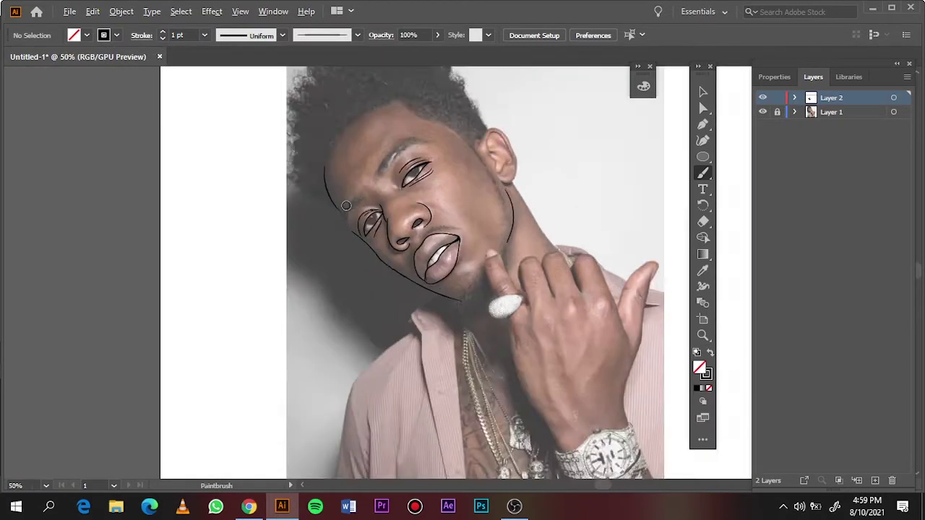
pyautogui.hotkey('ctrl', '+')
pyautogui.hotkey('ctrl', '+')
pyautogui.hotkey('ctrl', '+')
pyautogui.hscroll(-3, 388, 373)
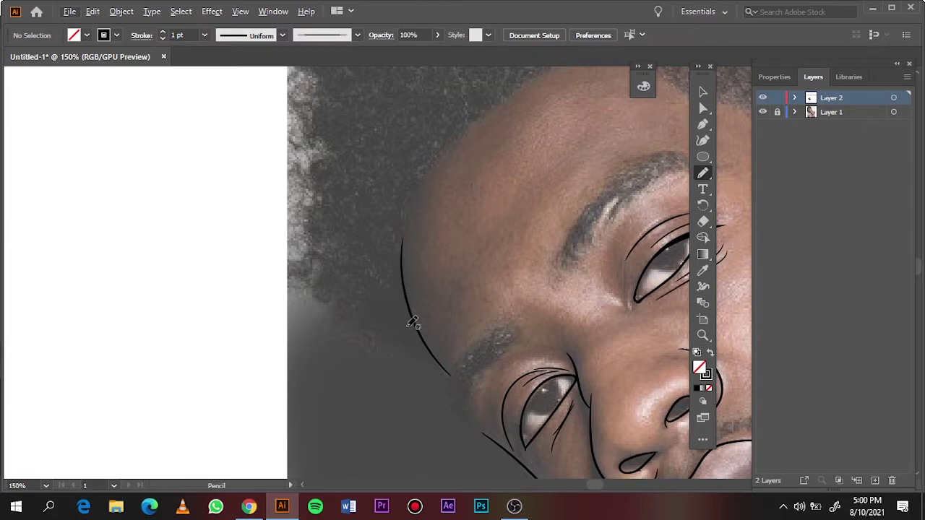
# Draw a filled black eyebrow shape with the Pencil.
pyautogui.hotkey('ctrl', '+')
pyautogui.hotkey('ctrl', '+')
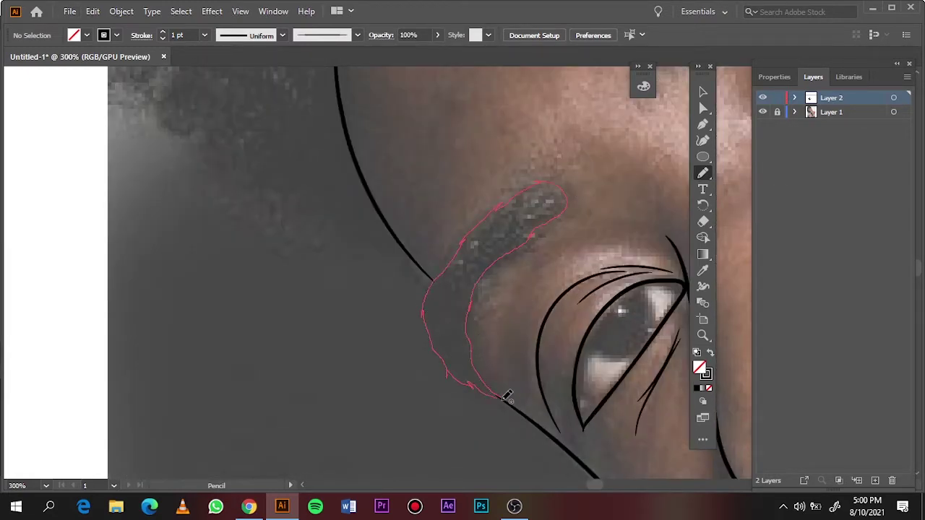
pyautogui.moveTo(506, 396)
pyautogui.mouseDown()
pyautogui.moveTo(466, 275)
pyautogui.moveTo(562, 209)
pyautogui.mouseUp()
pyautogui.hotkey('shift', 'x')
pyautogui.hotkey('ctrl', '0')
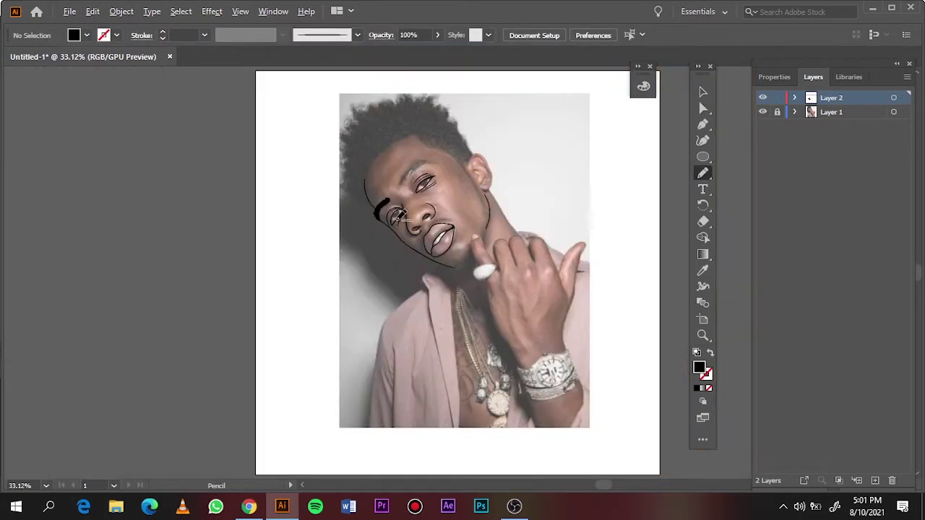
pyautogui.hotkey('ctrl', '1')
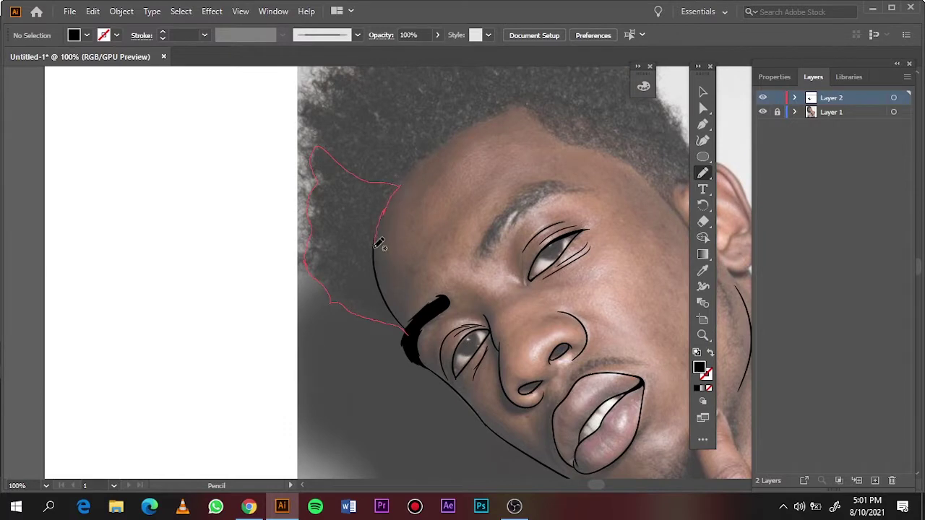
# Outline a solid black hair region above the temple.
pyautogui.moveTo(378, 243)
pyautogui.mouseDown()
pyautogui.moveTo(403, 327)
pyautogui.moveTo(340, 275)
pyautogui.moveTo(418, 345)
pyautogui.mouseUp()
pyautogui.hotkey('ctrl', '+')
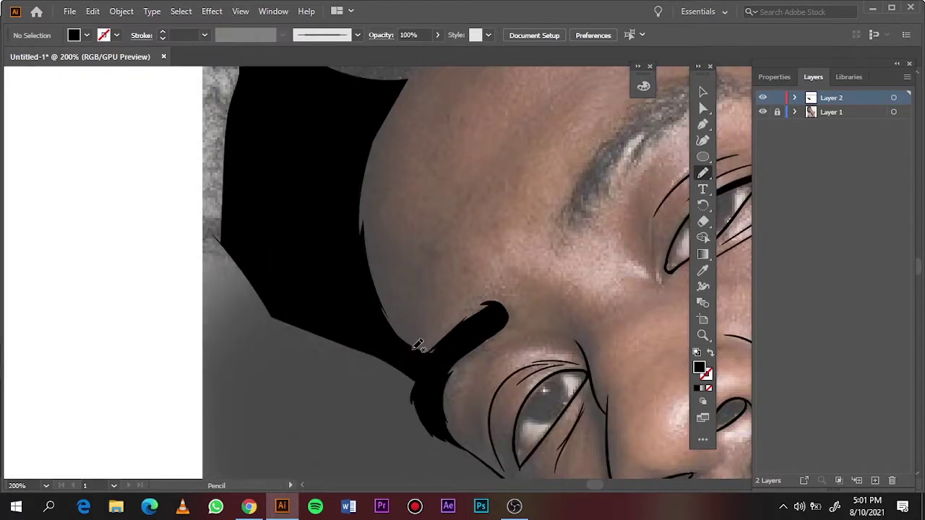
pyautogui.scroll(5, 365, 289)
pyautogui.moveTo(360, 354); pyautogui.dragTo(338, 354)
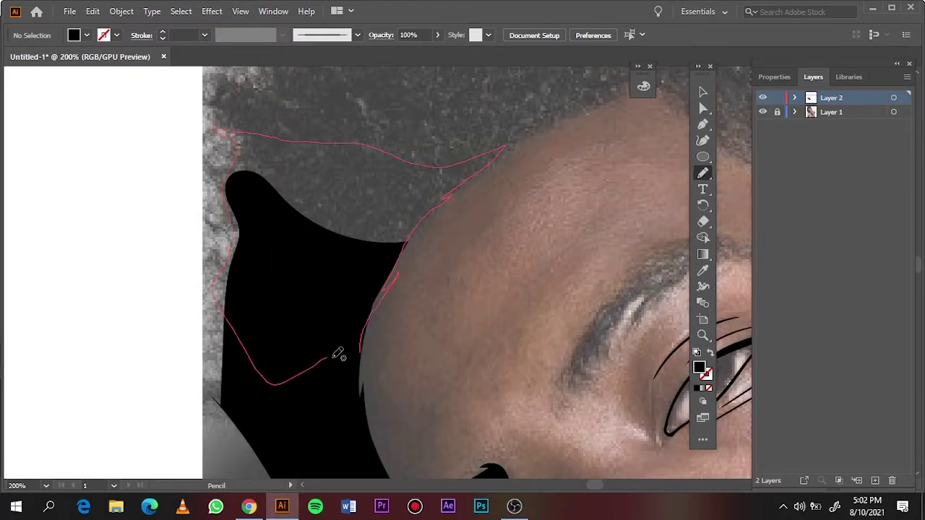
pyautogui.hotkey('ctrl', '0')
pyautogui.scroll(5, 382, 227)
# Trace the hairline and close it into a solid black hair shape, checking without the photo.
pyautogui.moveTo(177, 364); pyautogui.dragTo(182, 292)
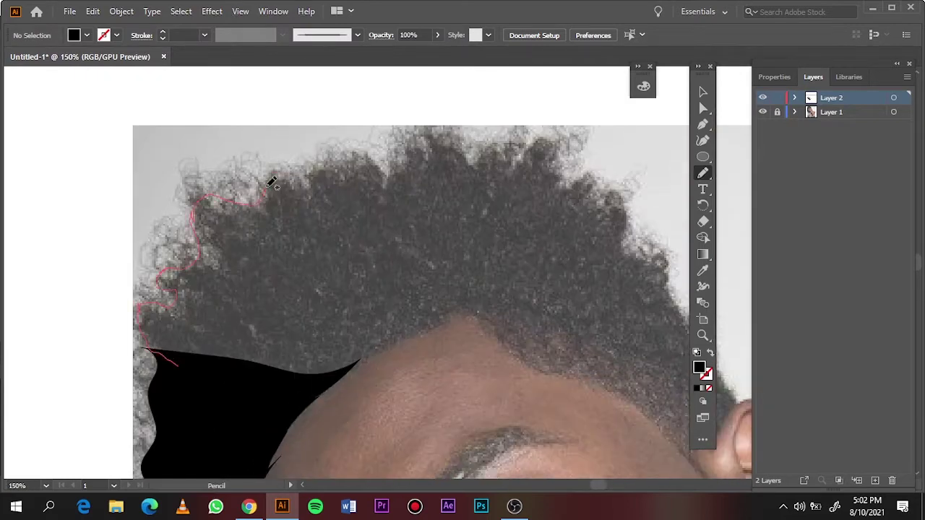
pyautogui.moveTo(409, 333); pyautogui.dragTo(412, 334)
pyautogui.moveTo(275, 189); pyautogui.dragTo(297, 198)
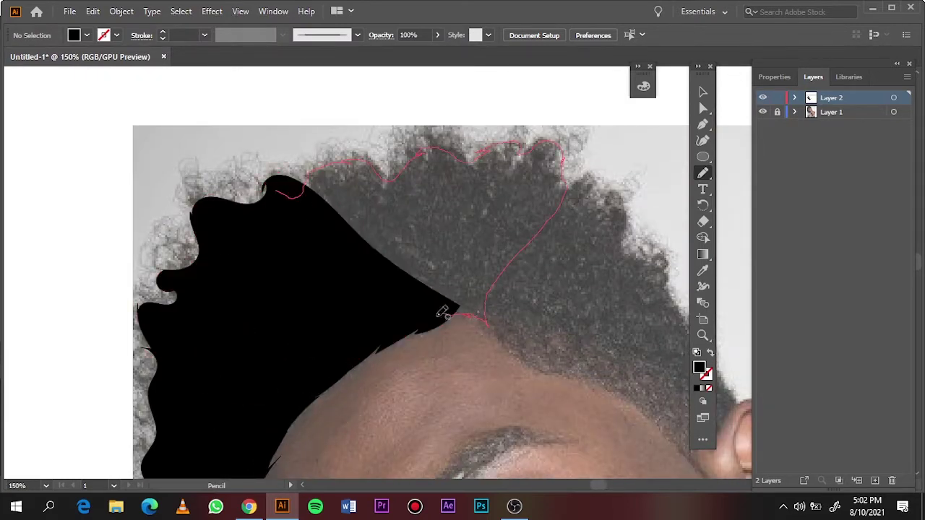
pyautogui.hotkey('ctrl', '0')
pyautogui.click(762, 112)
pyautogui.scroll(5, 443, 194)
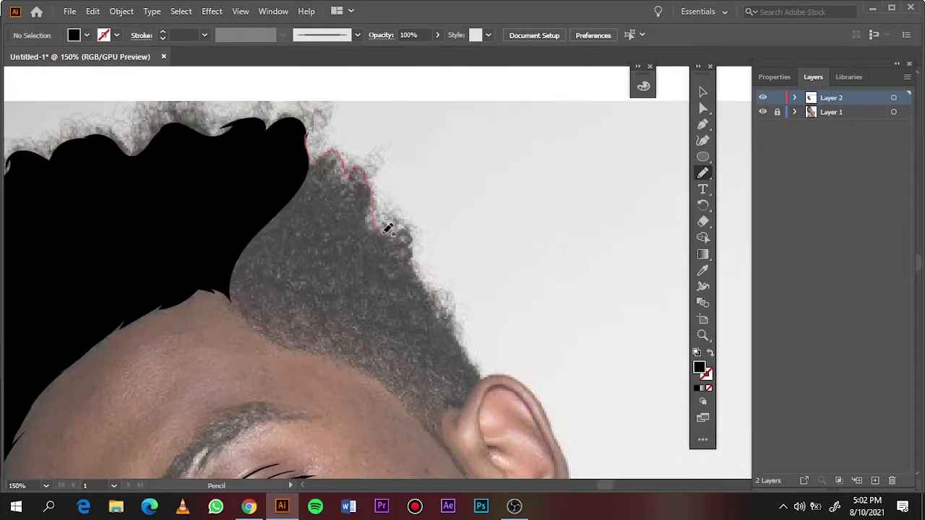
pyautogui.moveTo(341, 310); pyautogui.dragTo(309, 115)
pyautogui.hotkey('ctrl', '0')
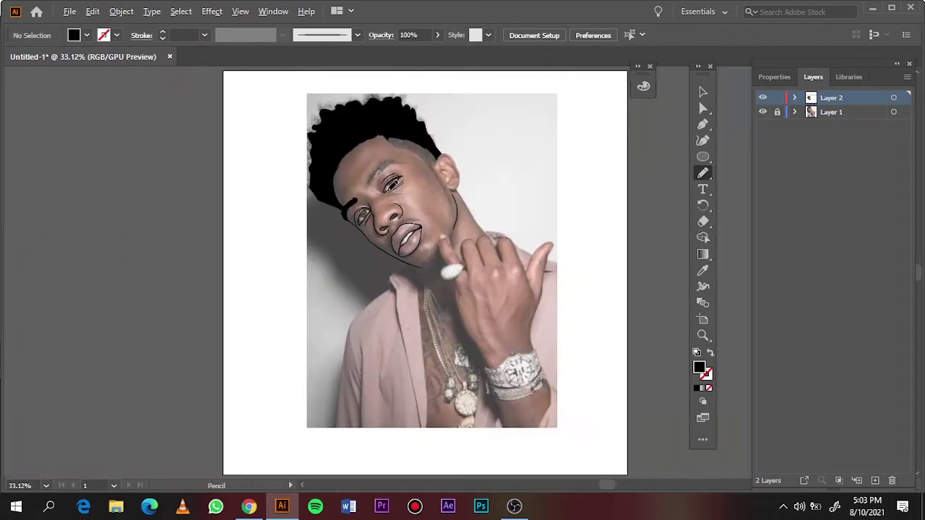
# Trace the eyebrow's lower and top edges, closing it into a bold black shape.
pyautogui.scroll(5, 259, 350)
pyautogui.moveTo(336, 325); pyautogui.dragTo(332, 322)
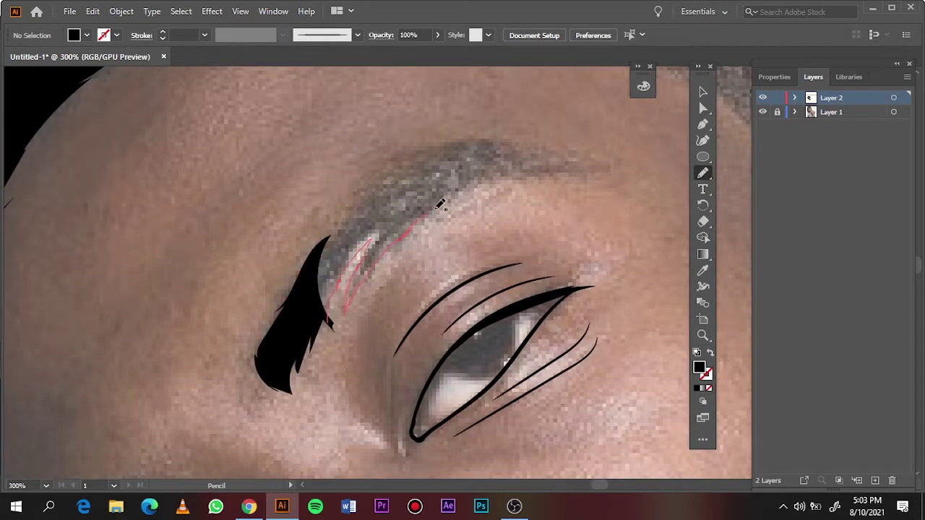
pyautogui.moveTo(381, 187); pyautogui.dragTo(320, 252)
pyautogui.moveTo(575, 159); pyautogui.dragTo(508, 159)
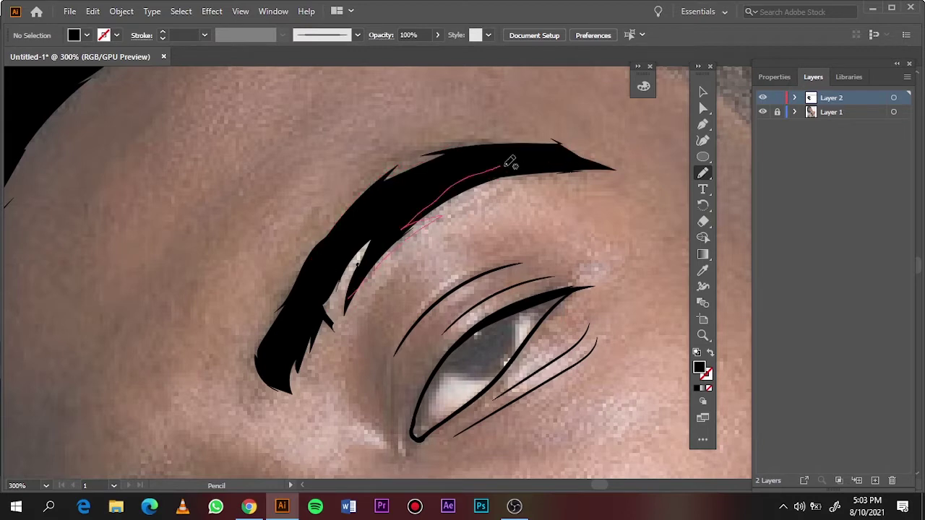
pyautogui.hotkey('ctrl', '0')
pyautogui.scroll(5, 461, 136)
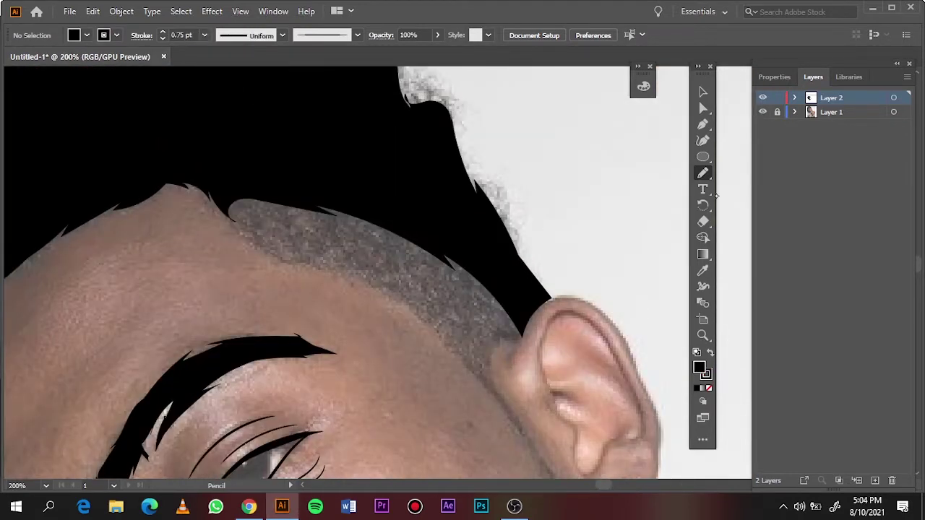
# Scribble curly black hair strokes along the hairline, switching the line weight to 0.75 pt.
pyautogui.moveTo(703, 172); pyautogui.dragTo(765, 169)
pyautogui.moveTo(233, 208)
pyautogui.mouseDown()
pyautogui.moveTo(342, 214)
pyautogui.moveTo(451, 269)
pyautogui.moveTo(519, 333)
pyautogui.mouseUp()
pyautogui.moveTo(439, 276)
pyautogui.mouseDown()
pyautogui.moveTo(317, 213)
pyautogui.moveTo(246, 211)
pyautogui.mouseUp()
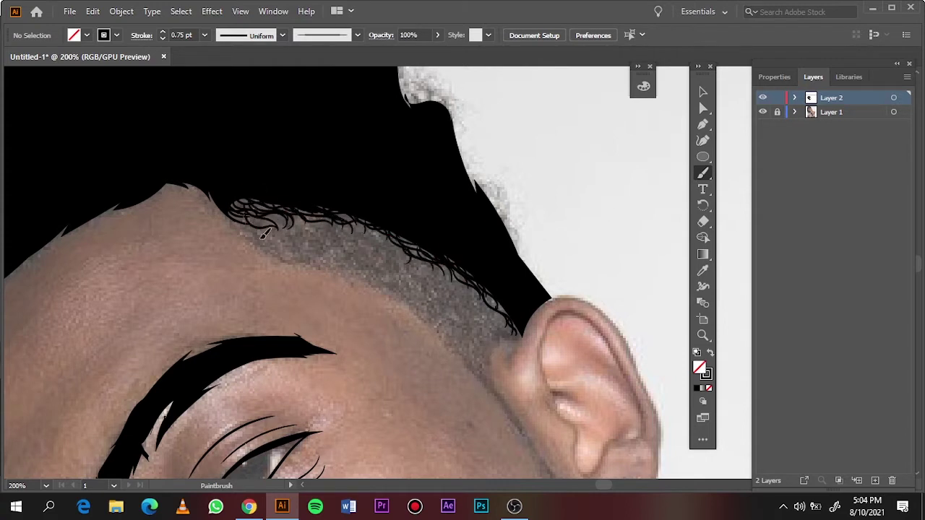
pyautogui.moveTo(329, 217)
pyautogui.mouseDown()
pyautogui.moveTo(305, 250)
pyautogui.moveTo(370, 238)
pyautogui.moveTo(390, 263)
pyautogui.moveTo(382, 254)
pyautogui.moveTo(433, 281)
pyautogui.moveTo(506, 339)
pyautogui.moveTo(456, 296)
pyautogui.moveTo(433, 300)
pyautogui.moveTo(473, 339)
pyautogui.moveTo(303, 253)
pyautogui.moveTo(339, 246)
pyautogui.moveTo(495, 332)
pyautogui.moveTo(463, 339)
pyautogui.moveTo(487, 367)
pyautogui.moveTo(480, 391)
pyautogui.mouseUp()
pyautogui.click(204, 35)
pyautogui.click(217, 76)
pyautogui.moveTo(424, 281)
pyautogui.mouseDown()
pyautogui.moveTo(446, 315)
pyautogui.moveTo(385, 232)
pyautogui.mouseUp()
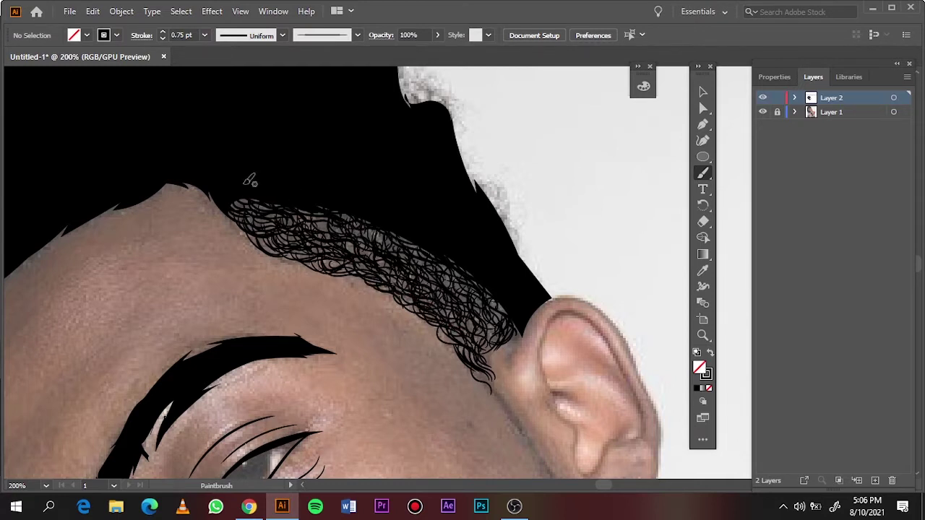
# Hide the photo and thin the brush to 0.5 pt for sideburn curls along the jaw.
pyautogui.hotkey('ctrl', '0')
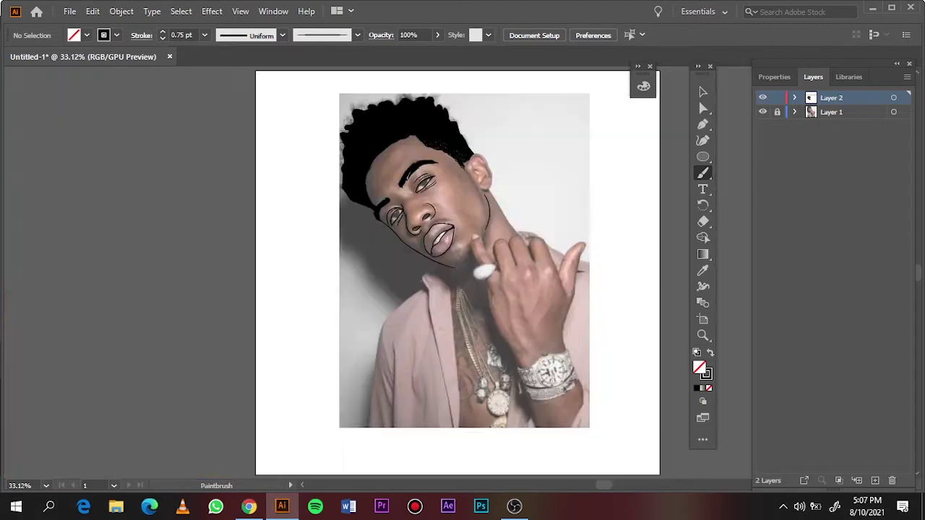
pyautogui.click(762, 112)
pyautogui.scroll(3, 498, 190)
pyautogui.click(163, 38)
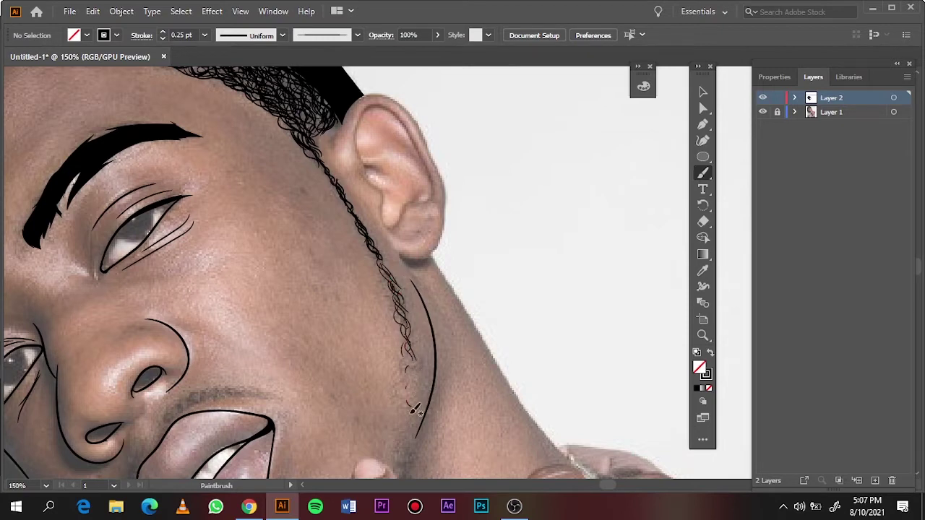
# Trace a solid black beard shape along the jaw and chin with the Pencil.
pyautogui.hotkey('ctrl', '0')
pyautogui.click(762, 112)
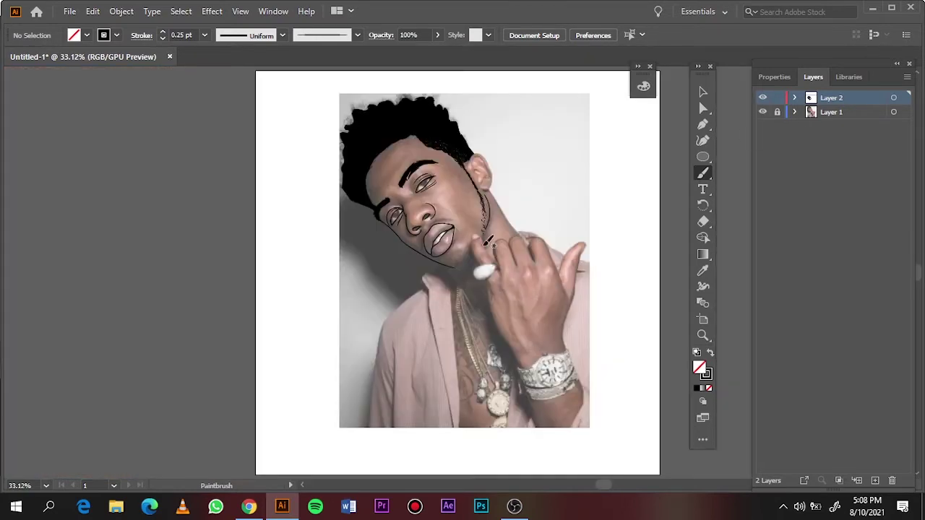
pyautogui.press('n')
pyautogui.scroll(3, 258, 370)
pyautogui.moveTo(282, 411); pyautogui.dragTo(436, 321)
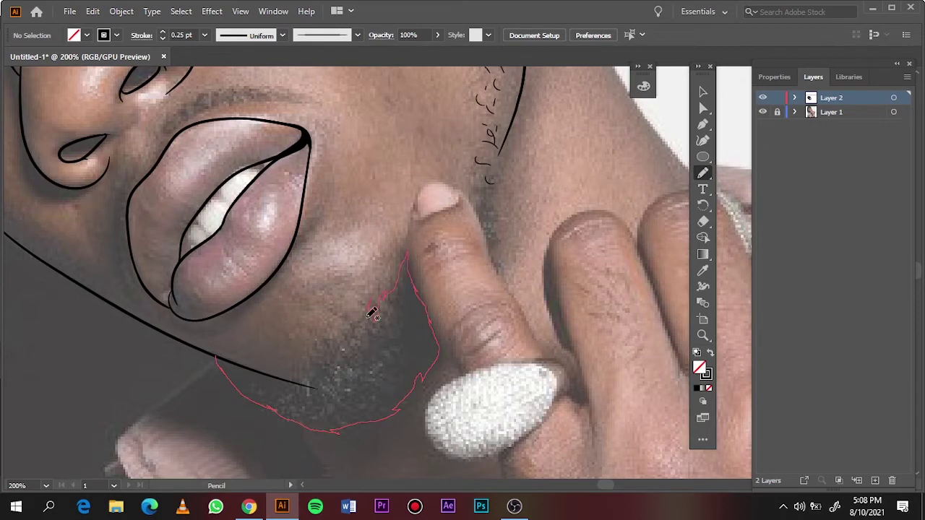
pyautogui.moveTo(311, 370); pyautogui.dragTo(317, 382)
pyautogui.hotkey('shift', 'x')
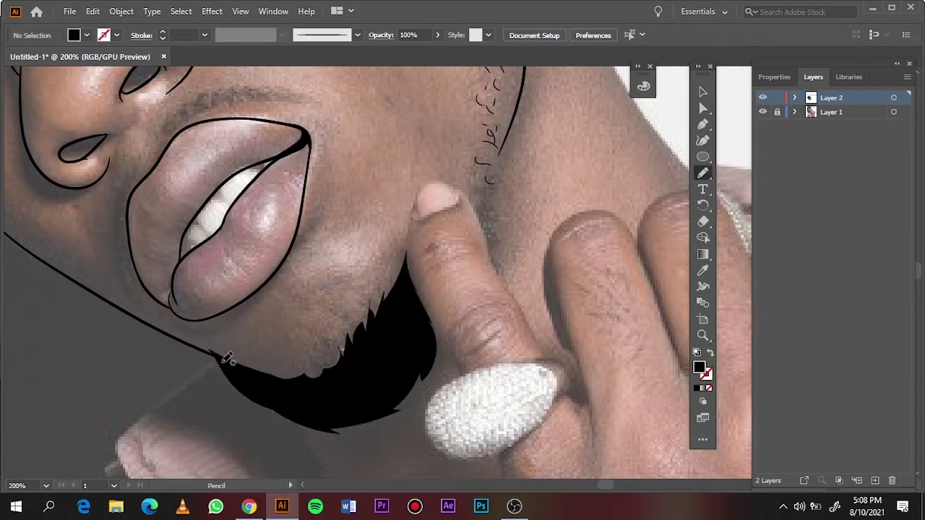
pyautogui.moveTo(210, 349)
pyautogui.mouseDown()
pyautogui.moveTo(354, 345)
pyautogui.moveTo(394, 249)
pyautogui.mouseUp()
pyautogui.hotkey('ctrl', '0')
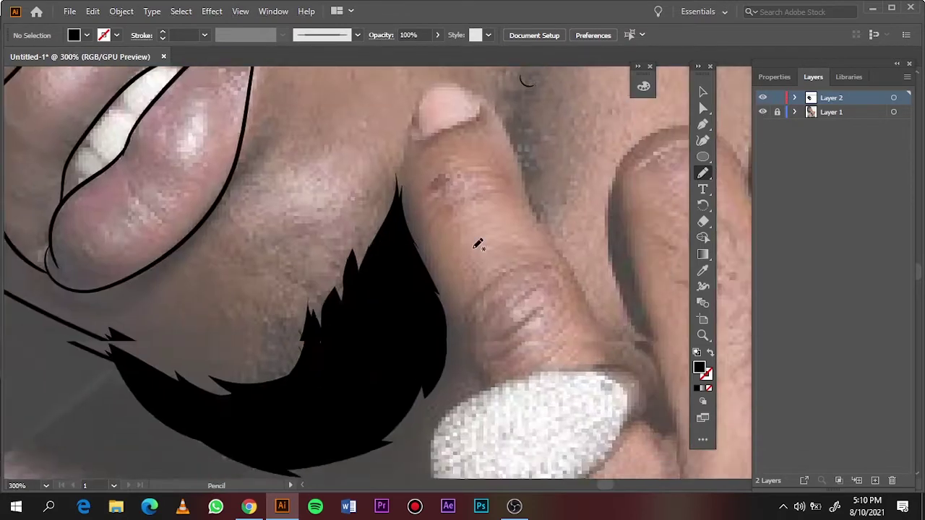
# Set a 0.5 pt brush and roughen the beard's lower and upper edges with thin strokes.
pyautogui.click(205, 35)
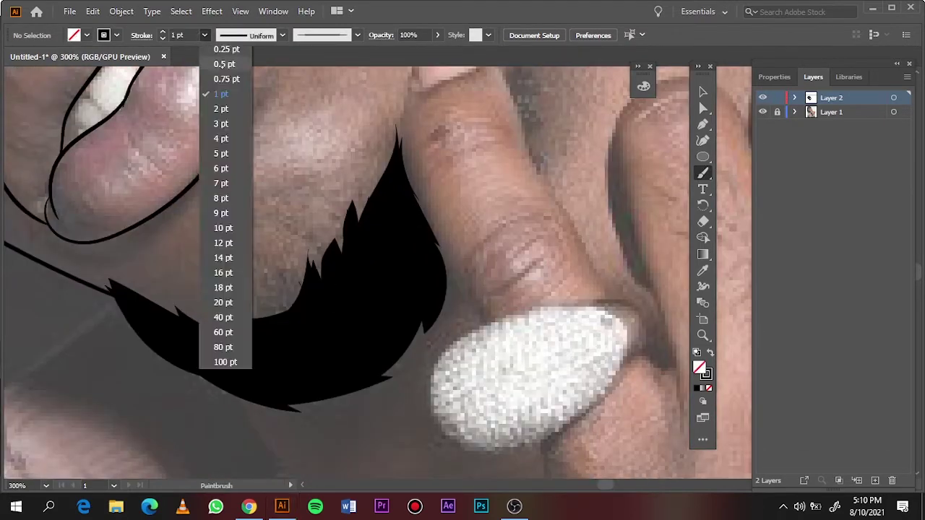
pyautogui.click(216, 85)
pyautogui.moveTo(175, 354)
pyautogui.mouseDown()
pyautogui.moveTo(350, 387)
pyautogui.moveTo(448, 296)
pyautogui.mouseUp()
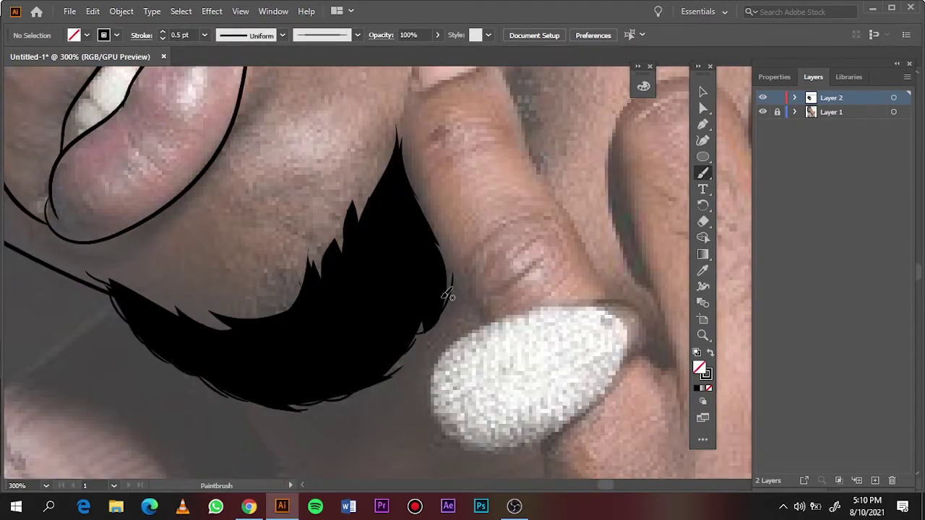
pyautogui.moveTo(239, 329)
pyautogui.mouseDown()
pyautogui.moveTo(320, 299)
pyautogui.moveTo(351, 173)
pyautogui.moveTo(396, 133)
pyautogui.mouseUp()
# Check the lines without the photo, then add hairs beside the mouth and above the upper lip.
pyautogui.hotkey('ctrl', '0')
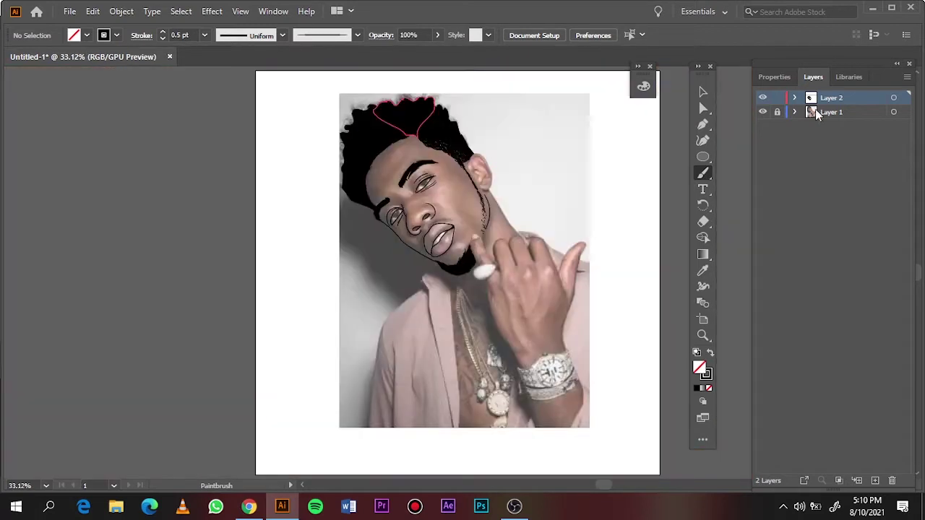
pyautogui.click(762, 112)
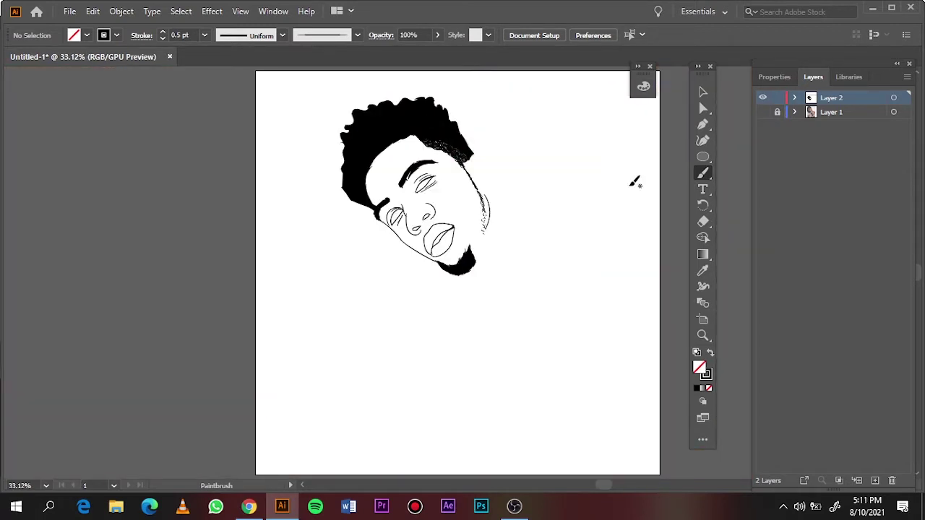
pyautogui.hotkey('ctrl', '=')
pyautogui.hotkey('ctrl', '=')
pyautogui.hotkey('ctrl', '=')
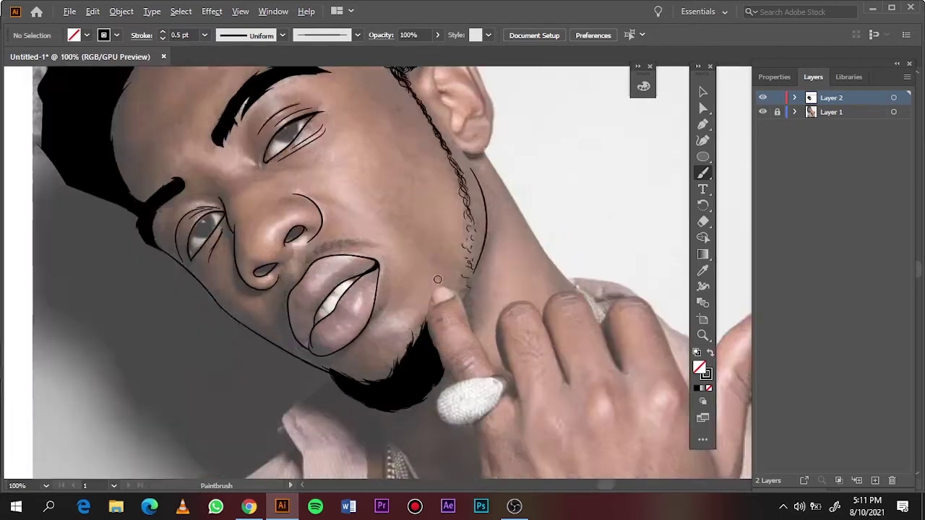
pyautogui.hotkey('ctrl', '=')
pyautogui.hotkey('ctrl', '=')
pyautogui.moveTo(312, 348)
pyautogui.mouseDown()
pyautogui.moveTo(297, 258)
pyautogui.moveTo(309, 329)
pyautogui.mouseUp()
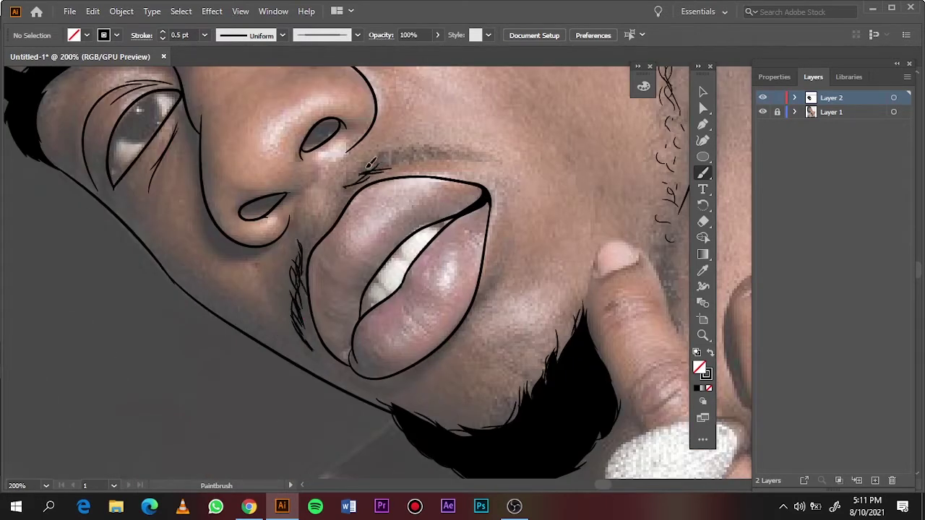
pyautogui.moveTo(369, 164)
pyautogui.mouseDown()
pyautogui.moveTo(437, 144)
pyautogui.moveTo(482, 152)
pyautogui.mouseUp()
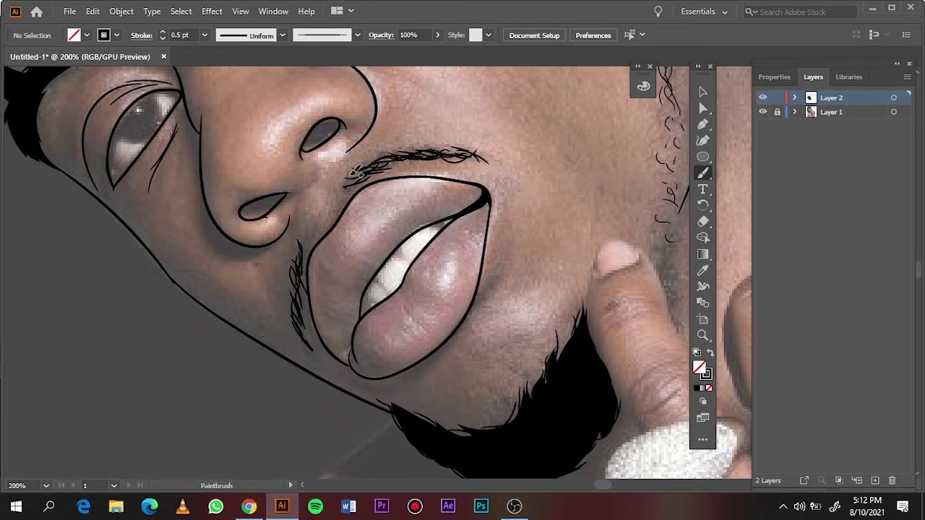
pyautogui.hscroll(3, 354, 172)
# Fill the crease beside the finger with dense hair strokes.
pyautogui.hotkey('ctrl', '=')
pyautogui.moveTo(470, 237); pyautogui.dragTo(498, 368)
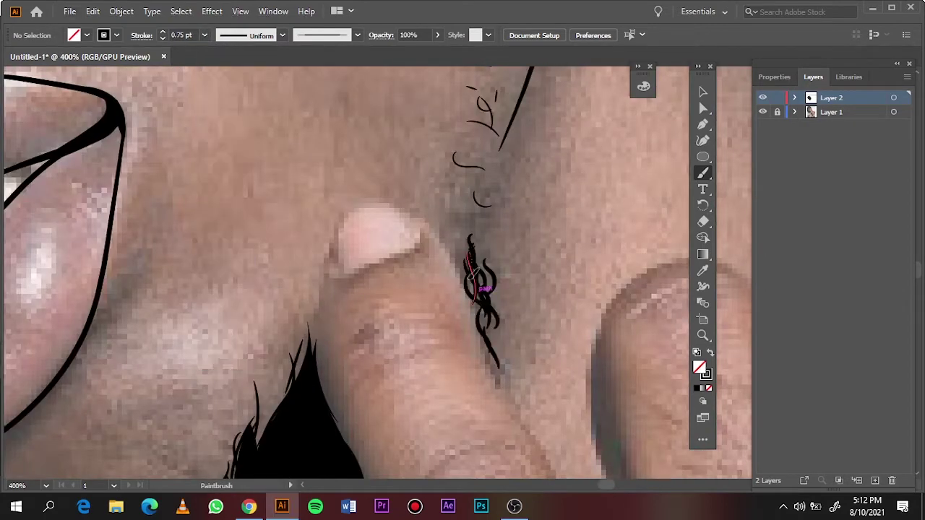
pyautogui.moveTo(480, 287); pyautogui.dragTo(498, 364)
pyautogui.moveTo(470, 222); pyautogui.dragTo(486, 288)
pyautogui.moveTo(473, 214); pyautogui.dragTo(462, 278)
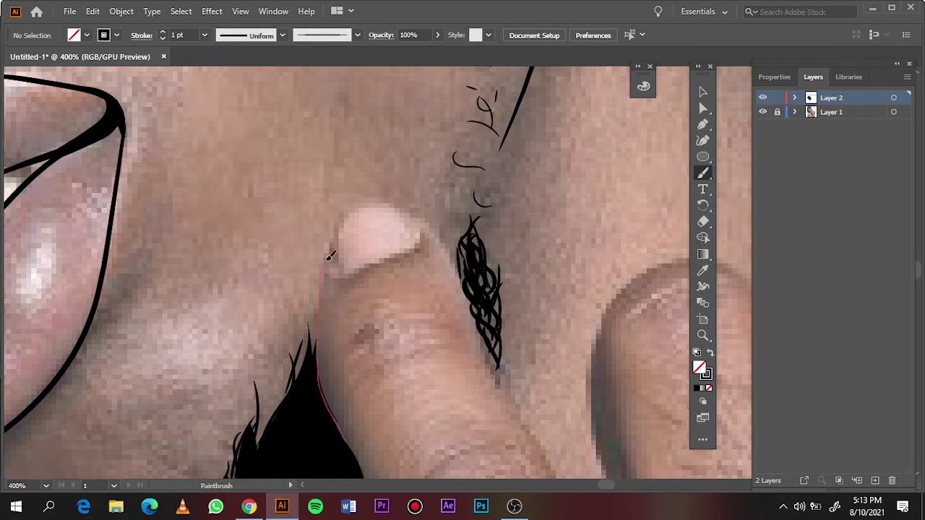
# Outline both edges of the finger and its fingernail.
pyautogui.moveTo(329, 257)
pyautogui.mouseDown()
pyautogui.moveTo(332, 237)
pyautogui.moveTo(339, 273)
pyautogui.mouseUp()
pyautogui.moveTo(315, 312); pyautogui.dragTo(329, 260)
pyautogui.scroll(-3, 329, 275)
pyautogui.scroll(2, 404, 274)
pyautogui.moveTo(383, 220); pyautogui.dragTo(441, 314)
# Outline the ring and join its line to the finger edges.
pyautogui.moveTo(245, 217); pyautogui.dragTo(315, 336)
pyautogui.moveTo(441, 316); pyautogui.dragTo(258, 381)
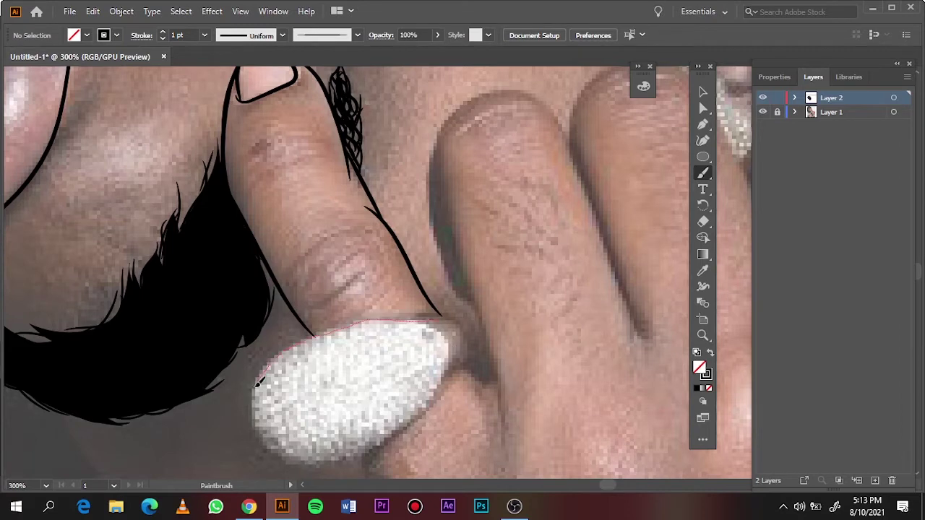
pyautogui.moveTo(414, 418); pyautogui.dragTo(454, 319)
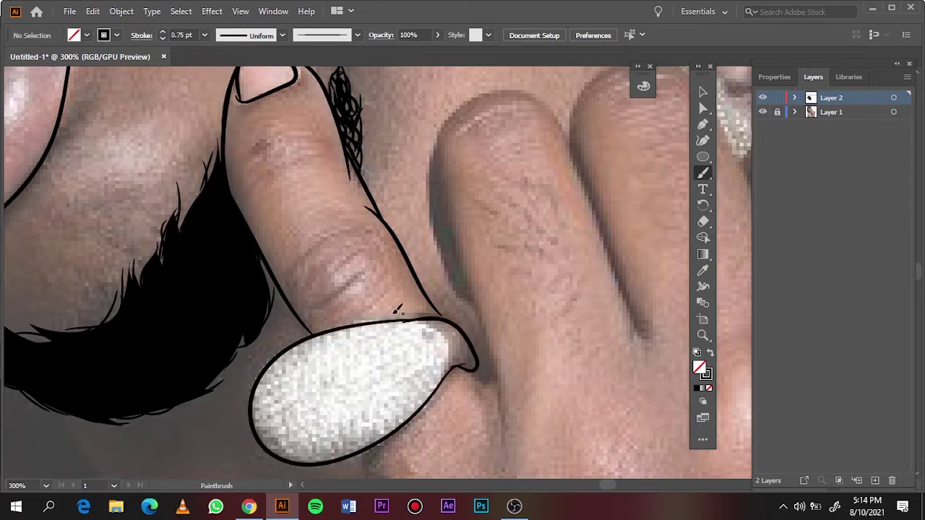
pyautogui.scroll(5, 422, 332)
pyautogui.moveTo(187, 297); pyautogui.dragTo(362, 293)
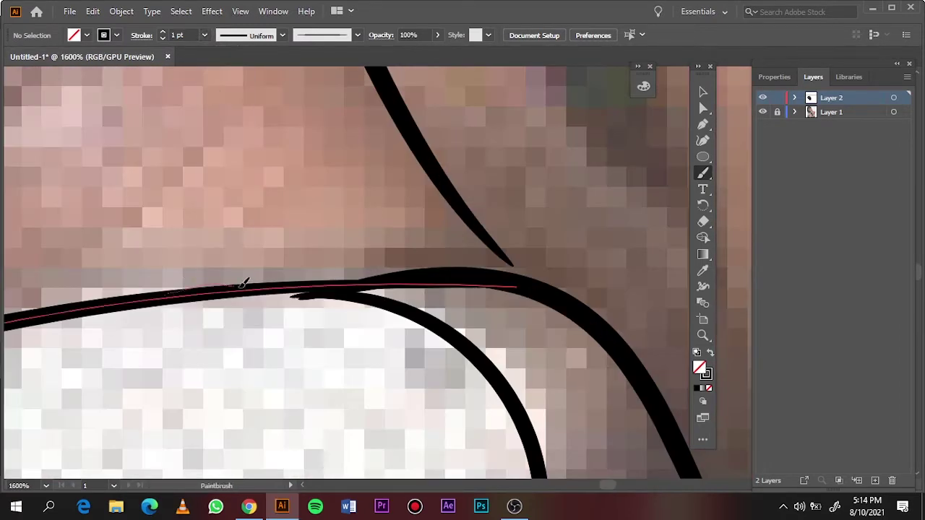
pyautogui.moveTo(246, 279); pyautogui.dragTo(479, 268)
pyautogui.moveTo(383, 102); pyautogui.dragTo(524, 276)
# Draw drip outlines running down from the ring, across the hand and up the finger edge.
pyautogui.hotkey('ctrl', '0')
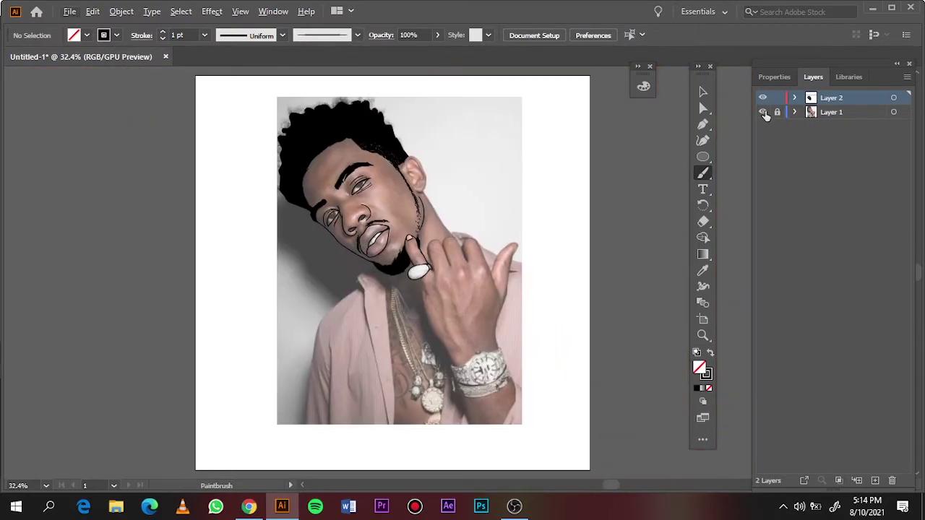
pyautogui.scroll(5, 424, 291)
pyautogui.scroll(2, 305, 289)
pyautogui.moveTo(292, 217); pyautogui.dragTo(306, 249)
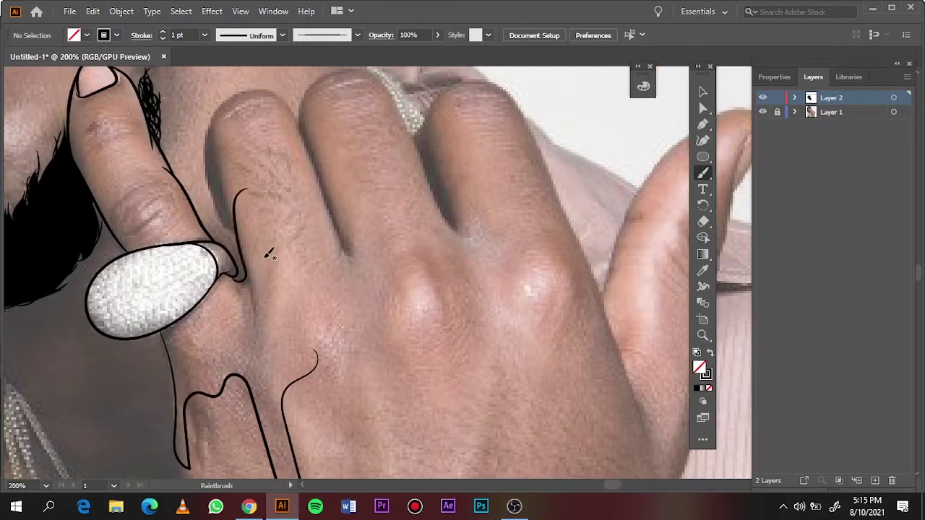
pyautogui.moveTo(290, 405); pyautogui.dragTo(381, 270)
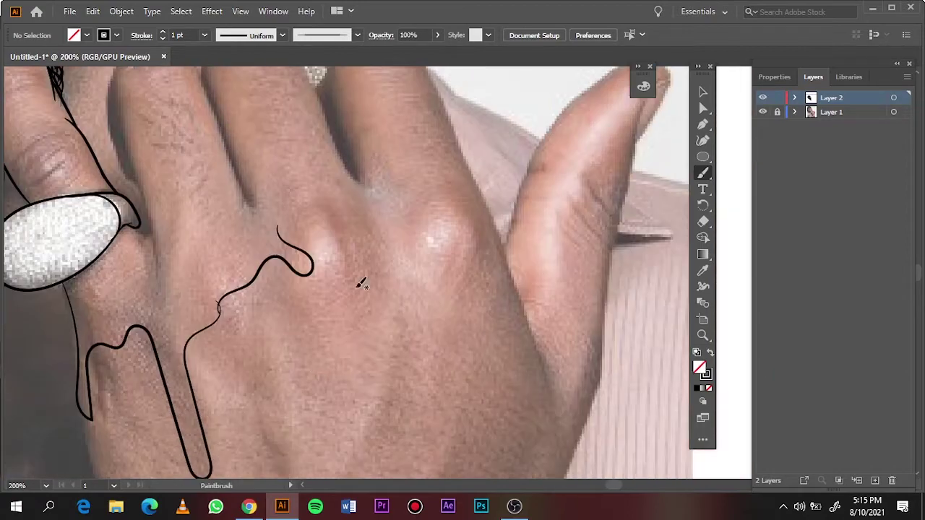
pyautogui.scroll(2, 362, 284)
pyautogui.hotkey('ctrl', '0')
pyautogui.scroll(5, 337, 241)
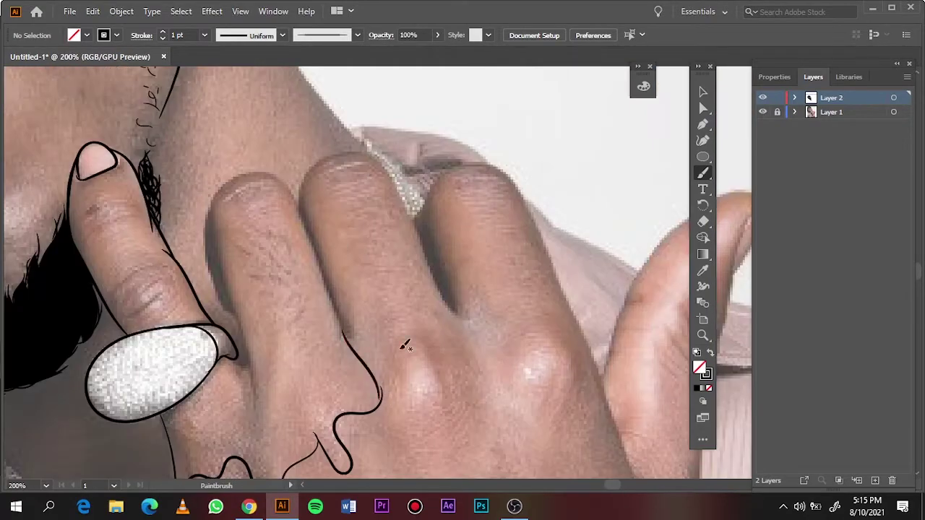
pyautogui.hotkey('ctrl', '0')
pyautogui.scroll(6, 491, 292)
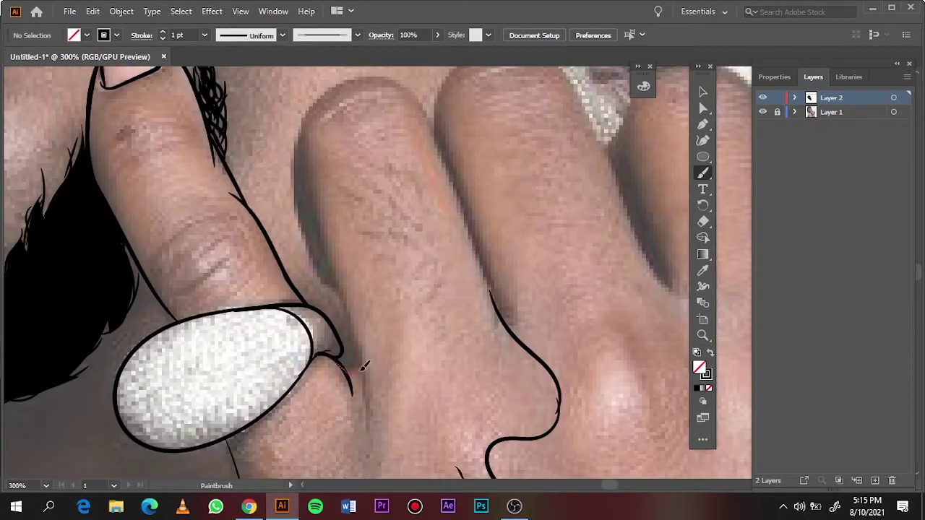
pyautogui.moveTo(363, 367); pyautogui.dragTo(298, 151)
pyautogui.hotkey('ctrl', '0')
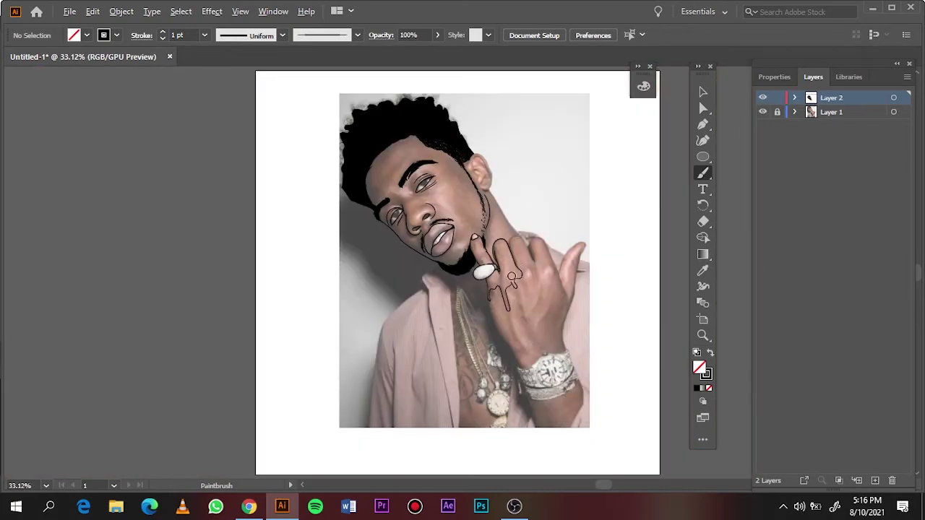
pyautogui.scroll(6, 506, 304)
# At 0.75 pt stroke weight, add fine wrinkle lines on the fingers and thumb.
pyautogui.click(204, 35)
pyautogui.click(227, 72)
pyautogui.moveTo(503, 294); pyautogui.dragTo(484, 337)
pyautogui.moveTo(316, 348); pyautogui.dragTo(311, 384)
pyautogui.scroll(5, 349, 318)
pyautogui.moveTo(456, 172); pyautogui.dragTo(369, 189)
pyautogui.moveTo(434, 176); pyautogui.dragTo(377, 196)
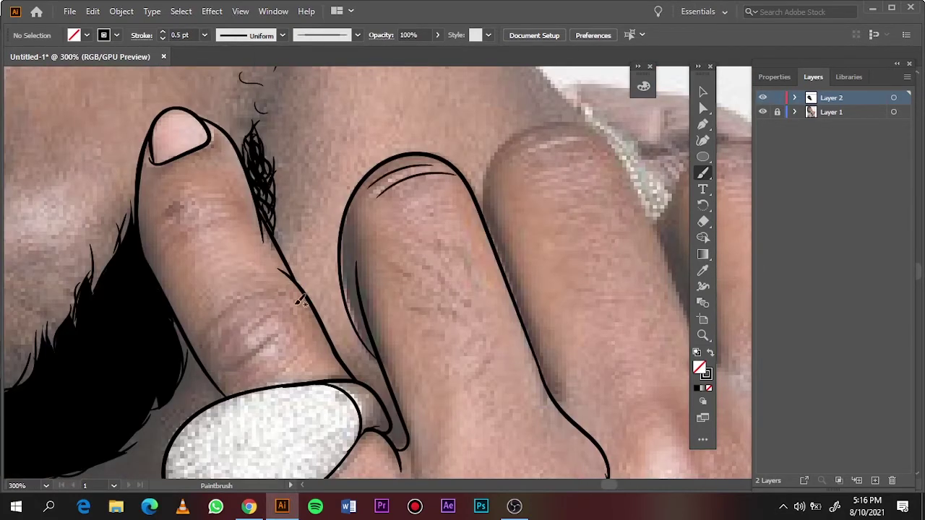
pyautogui.moveTo(288, 299); pyautogui.dragTo(201, 331)
pyautogui.moveTo(273, 315); pyautogui.dragTo(220, 354)
pyautogui.moveTo(238, 213); pyautogui.dragTo(171, 239)
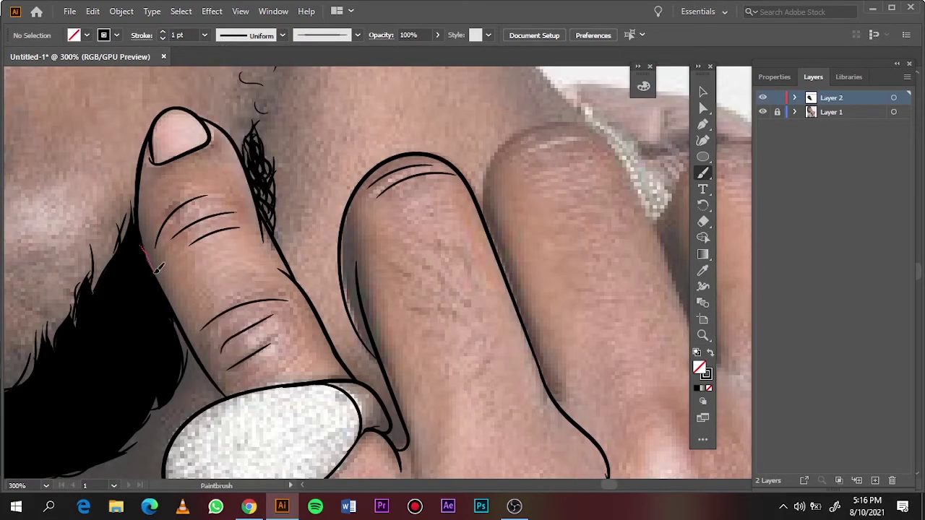
pyautogui.hotkey('ctrl', '0')
# Hide the photo layer and trace the neck line from the fingertip upward.
pyautogui.click(763, 112)
pyautogui.scroll(5, 300, 87)
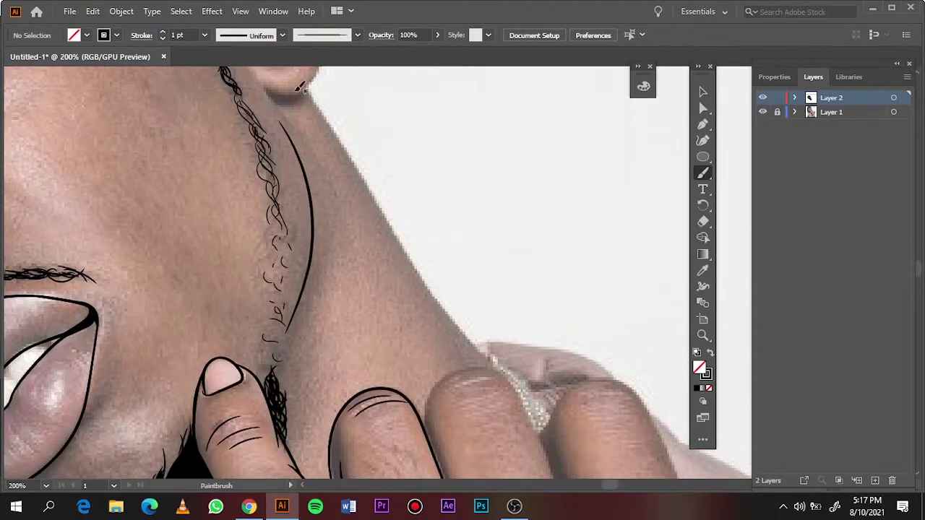
pyautogui.hscroll(3, 224, 96)
pyautogui.moveTo(446, 409); pyautogui.dragTo(442, 422)
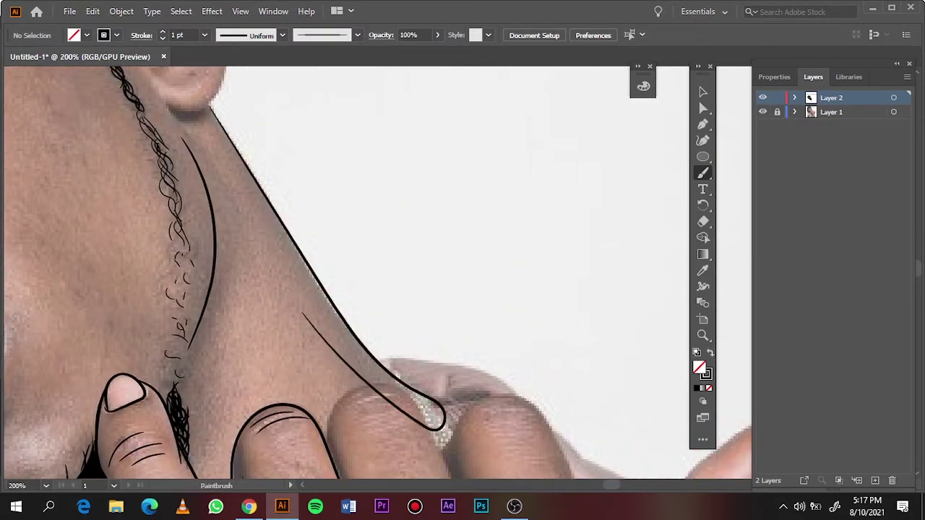
pyautogui.hotkey('ctrl', '0')
pyautogui.scroll(4, 574, 246)
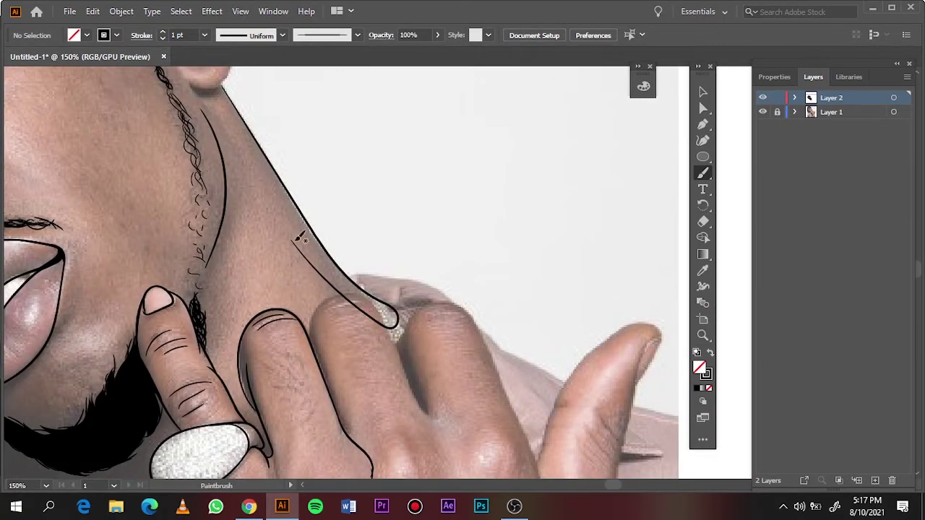
pyautogui.moveTo(360, 311); pyautogui.dragTo(327, 276)
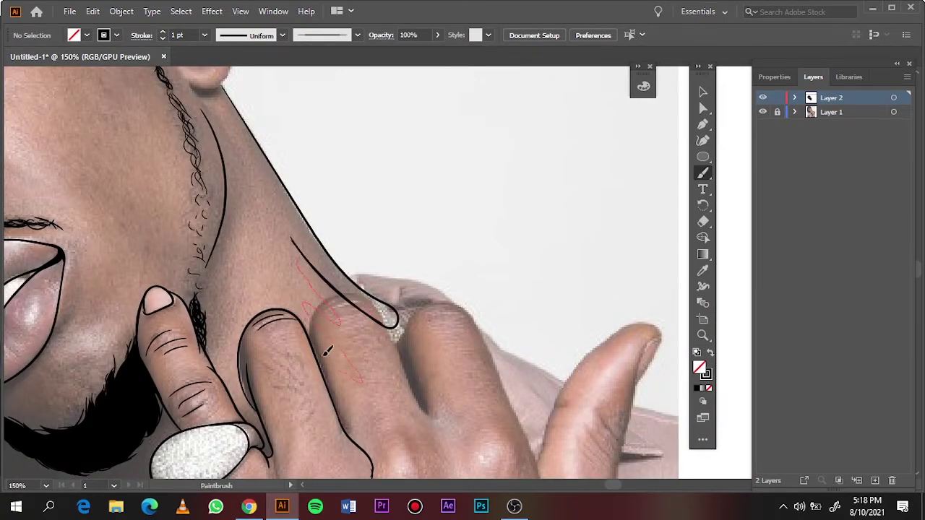
pyautogui.scroll(1, 328, 350)
# Draw a long drip loop and a shorter loop down the finger, plus a drip near the ring.
pyautogui.moveTo(190, 200); pyautogui.dragTo(269, 327)
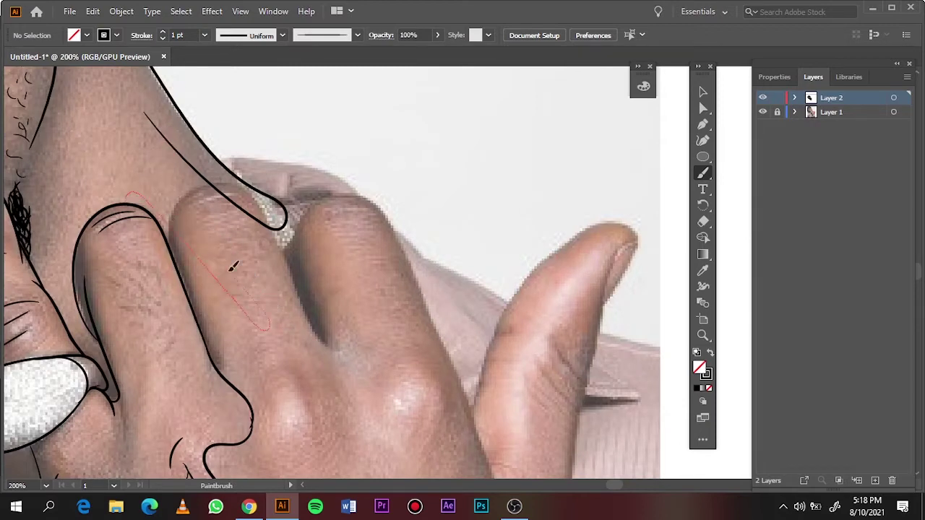
pyautogui.moveTo(199, 209); pyautogui.dragTo(208, 203)
pyautogui.scroll(5, 515, 223)
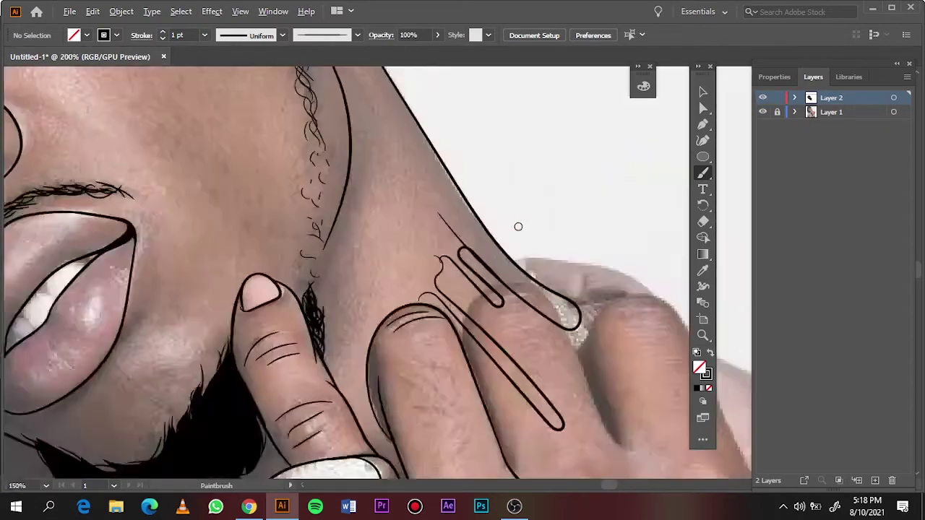
pyautogui.scroll(-3, 516, 223)
pyautogui.scroll(4, 375, 289)
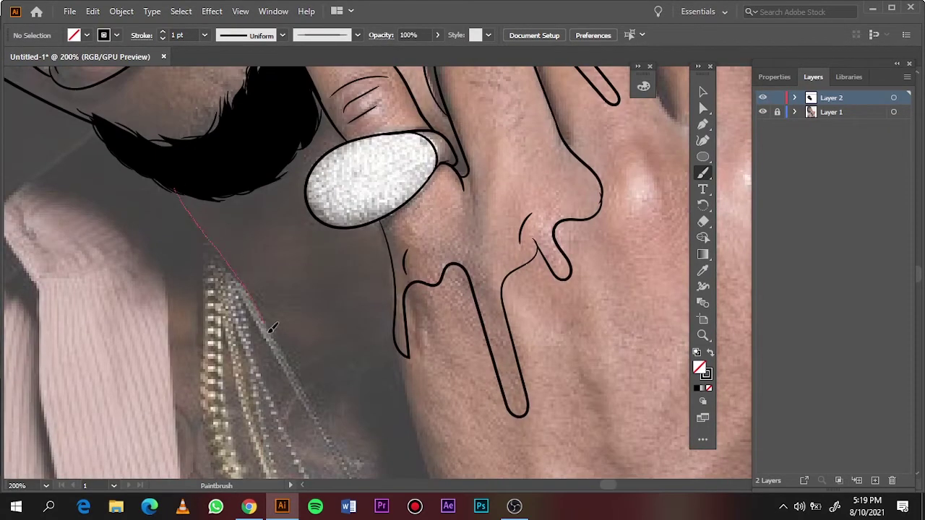
pyautogui.moveTo(173, 186); pyautogui.dragTo(318, 481)
pyautogui.scroll(-1, 337, 306)
pyautogui.moveTo(283, 289); pyautogui.dragTo(346, 209)
pyautogui.scroll(3, 346, 209)
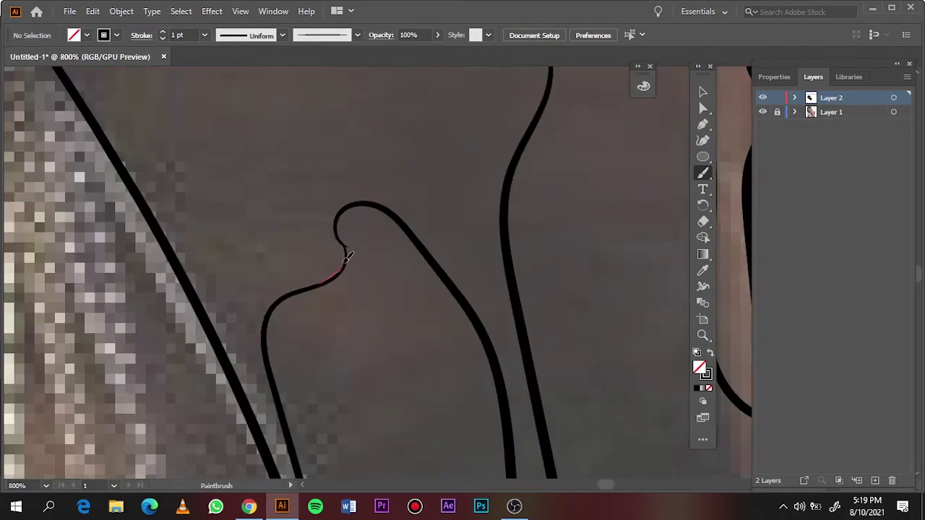
pyautogui.scroll(-2, 346, 209)
pyautogui.scroll(2, 346, 209)
pyautogui.moveTo(408, 130); pyautogui.dragTo(437, 387)
# Preview the line art, restore the photo, and add drip outlines below the hand and over the chain.
pyautogui.hotkey('ctrl', '0')
pyautogui.click(763, 112)
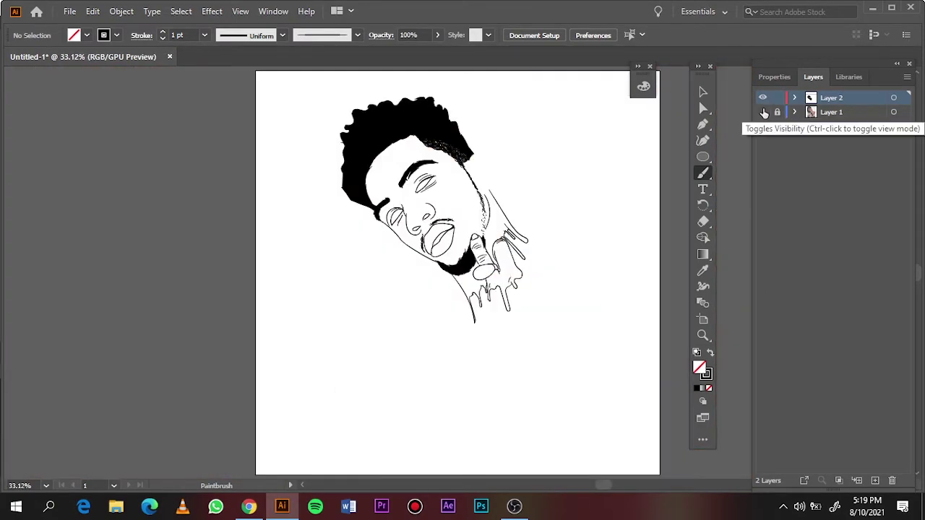
pyautogui.click(763, 112)
pyautogui.scroll(4, 491, 295)
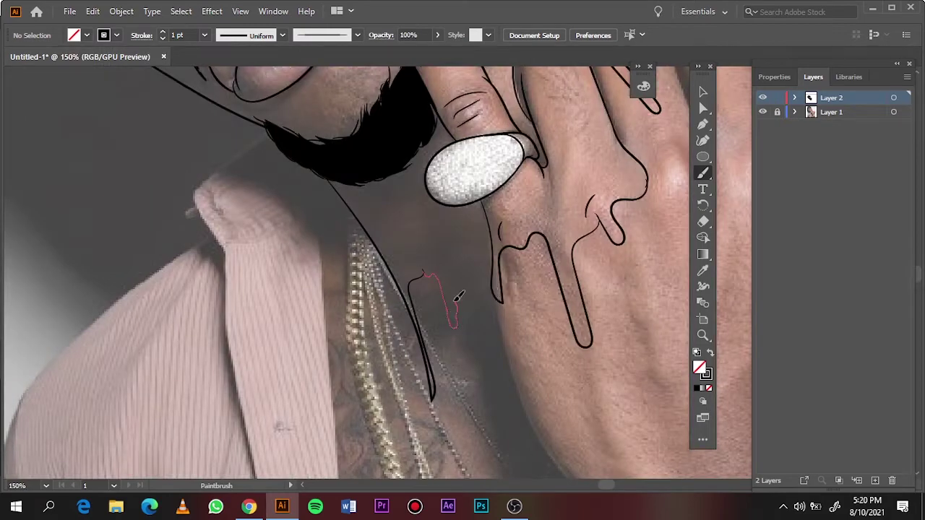
pyautogui.moveTo(456, 296); pyautogui.dragTo(454, 304)
pyautogui.scroll(1, 454, 289)
pyautogui.scroll(1, 454, 289)
pyautogui.moveTo(296, 250); pyautogui.dragTo(436, 247)
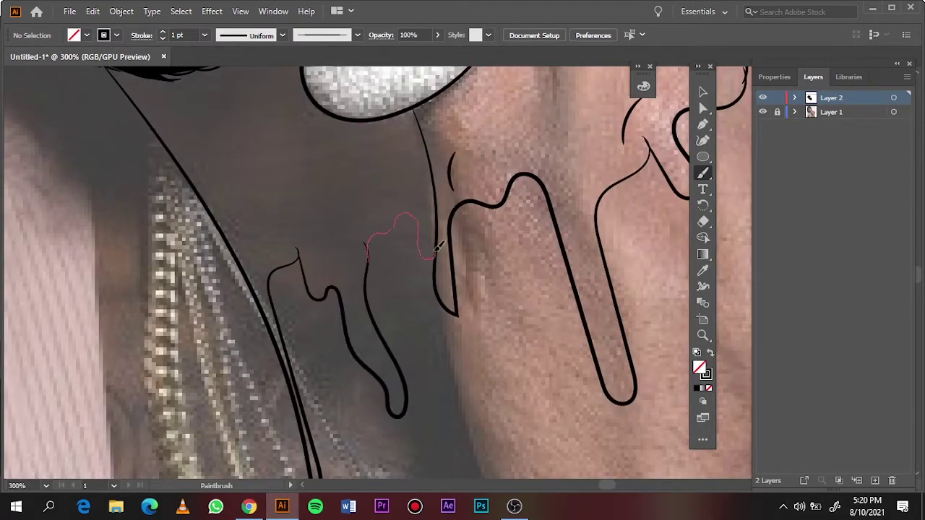
pyautogui.hotkey('ctrl', '0')
pyautogui.scroll(5, 521, 177)
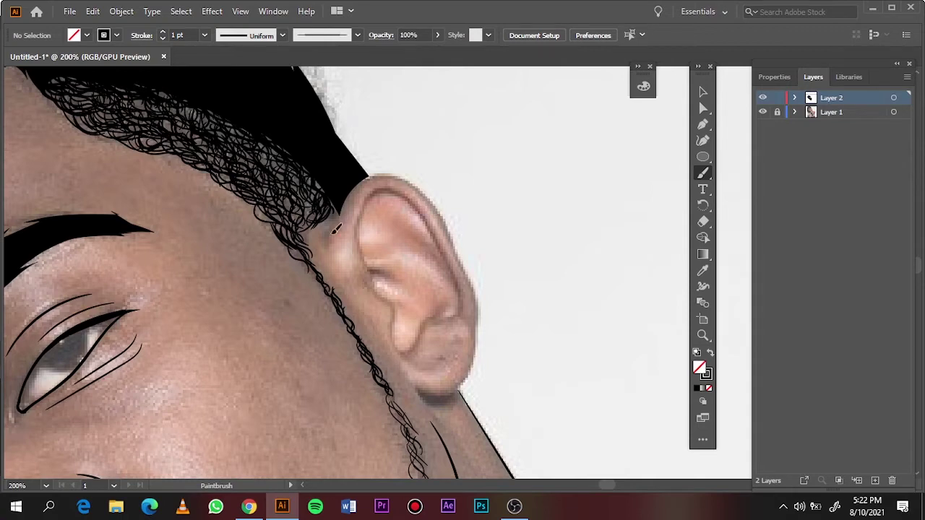
# Trace the ear contour with its helix, earlobe curves and inner hollow, checking with the photo hidden.
pyautogui.moveTo(334, 230); pyautogui.dragTo(458, 244)
pyautogui.moveTo(446, 390); pyautogui.dragTo(443, 396)
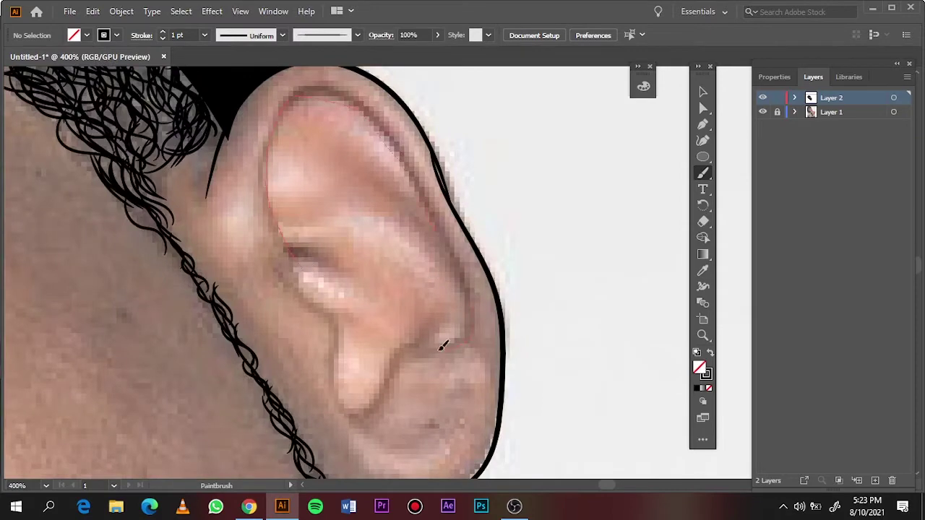
pyautogui.moveTo(442, 346); pyautogui.dragTo(394, 358)
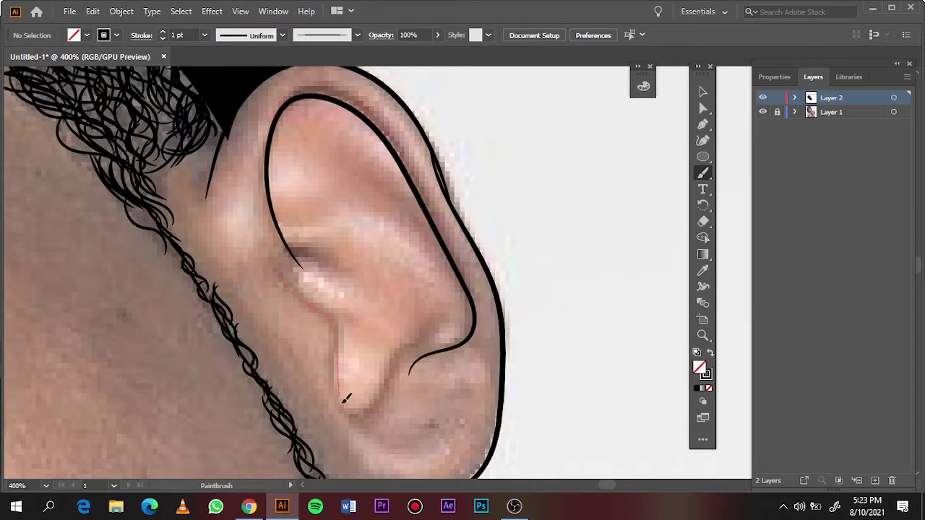
pyautogui.moveTo(274, 264); pyautogui.dragTo(455, 347)
pyautogui.moveTo(369, 434); pyautogui.dragTo(441, 414)
pyautogui.moveTo(291, 249); pyautogui.dragTo(408, 368)
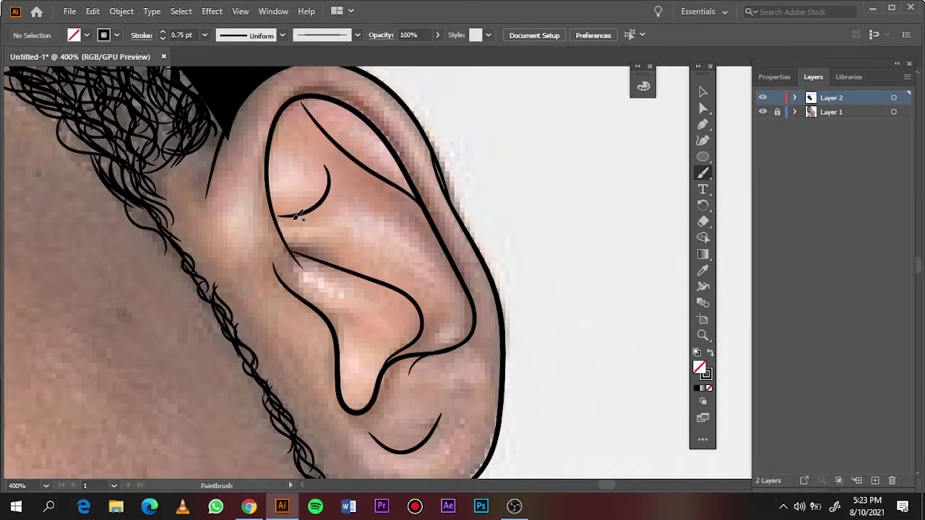
pyautogui.hotkey('ctrl', '0')
pyautogui.click(763, 112)
pyautogui.click(762, 112)
pyautogui.press('v')
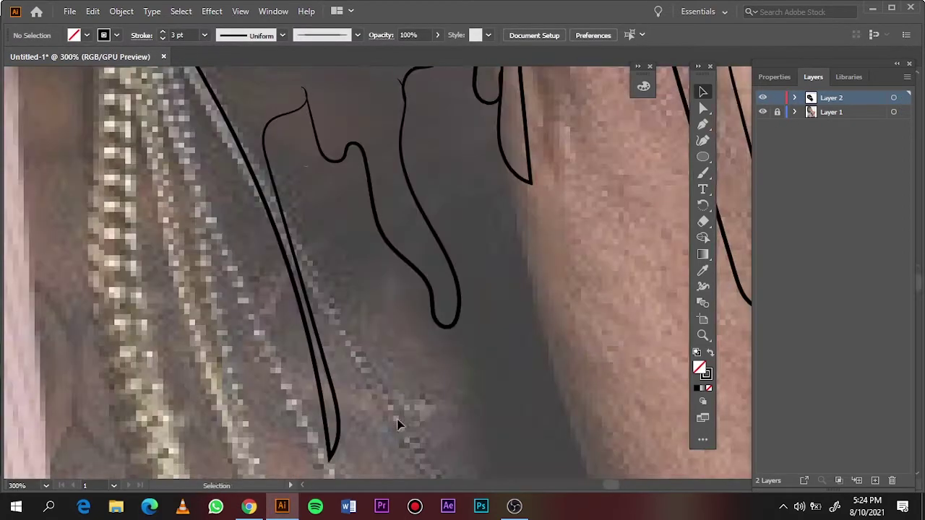
# Give the wavy drip path over the chain a heavier 3 pt stroke.
pyautogui.moveTo(304, 88); pyautogui.dragTo(401, 81)
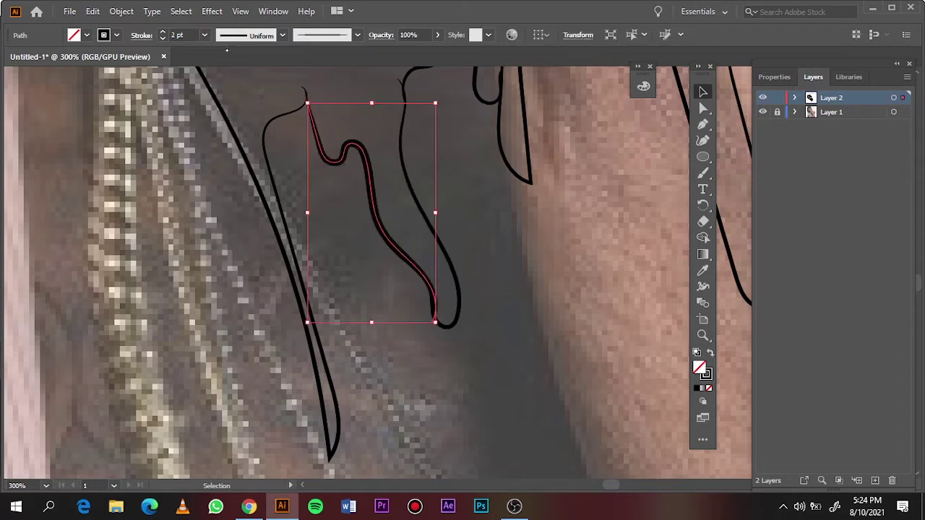
pyautogui.click(151, 206)
pyautogui.press('b')
pyautogui.hotkey('ctrl', '0')
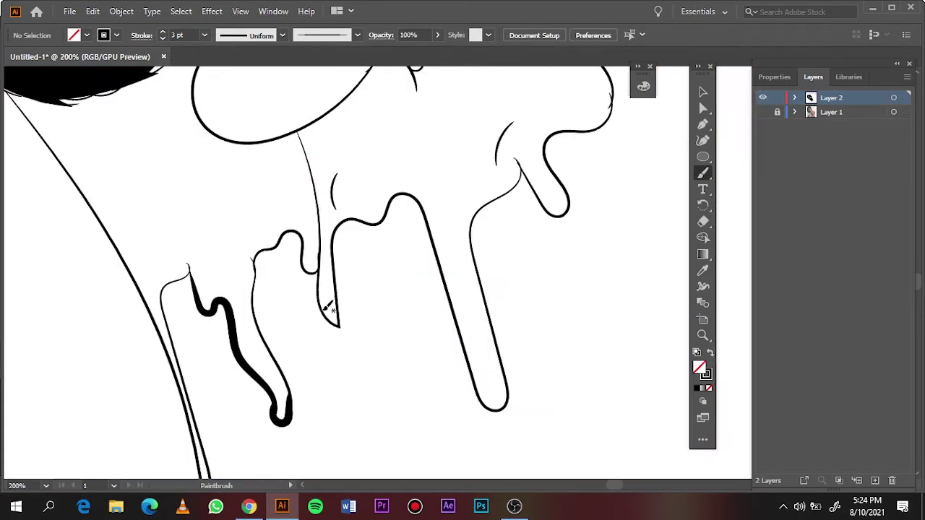
# Paint heavy strokes along one edge of several drips, including the long drip.
pyautogui.moveTo(317, 275); pyautogui.dragTo(253, 271)
pyautogui.moveTo(335, 237); pyautogui.dragTo(335, 239)
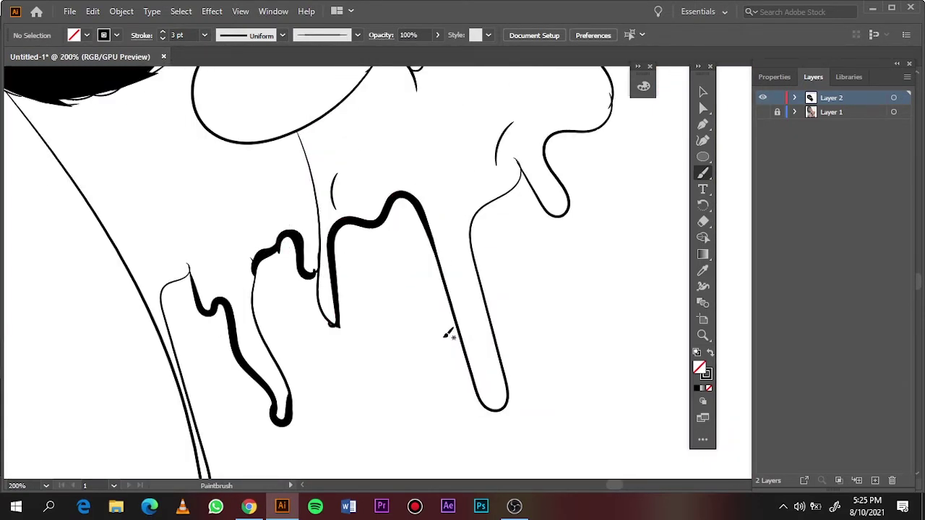
pyautogui.hotkey('ctrl', '0')
pyautogui.scroll(5, 300, 230)
pyautogui.moveTo(266, 320); pyautogui.dragTo(278, 396)
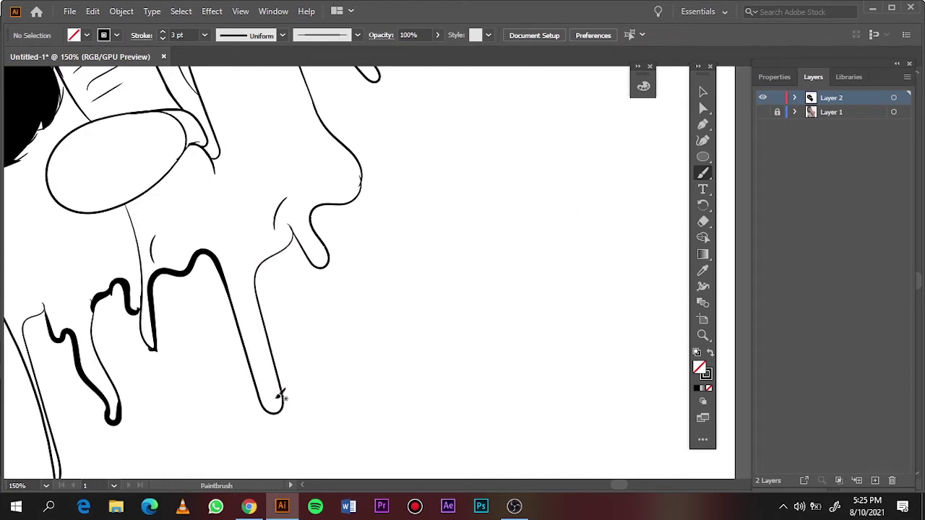
pyautogui.moveTo(287, 245); pyautogui.dragTo(288, 244)
pyautogui.scroll(5, 402, 196)
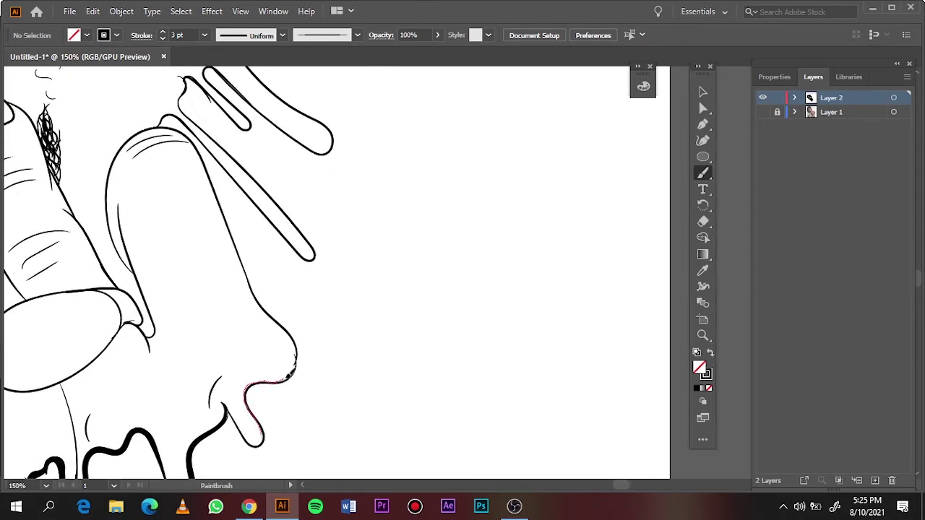
pyautogui.moveTo(289, 374); pyautogui.dragTo(289, 374)
# Add heavy strokes along the long and short finger loops.
pyautogui.scroll(2, 217, 253)
pyautogui.moveTo(138, 201); pyautogui.dragTo(201, 225)
pyautogui.moveTo(346, 377); pyautogui.dragTo(346, 377)
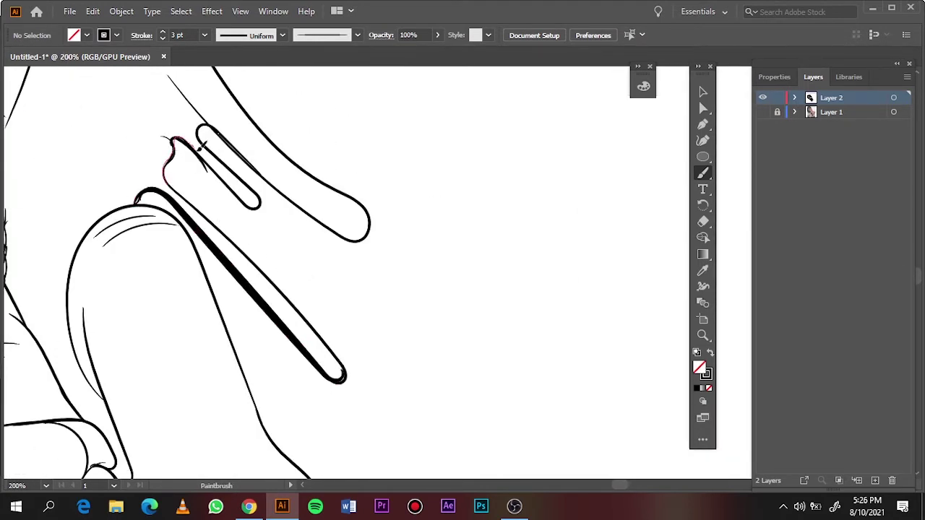
pyautogui.moveTo(165, 140)
pyautogui.mouseDown()
pyautogui.moveTo(235, 149)
pyautogui.moveTo(340, 232)
pyautogui.mouseUp()
pyautogui.hotkey('ctrl', '0')
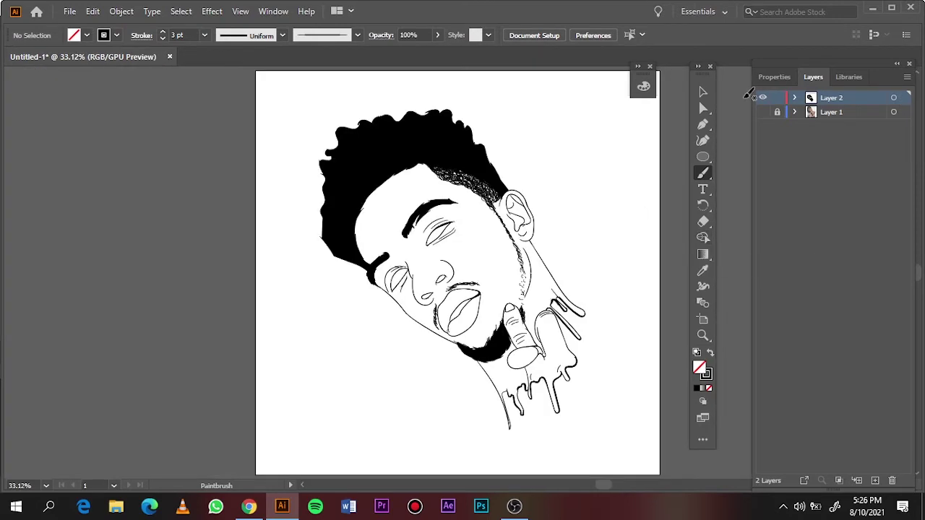
# With the photo shown and a 2 pt stroke, draw a drip outline on the cheek.
pyautogui.click(762, 112)
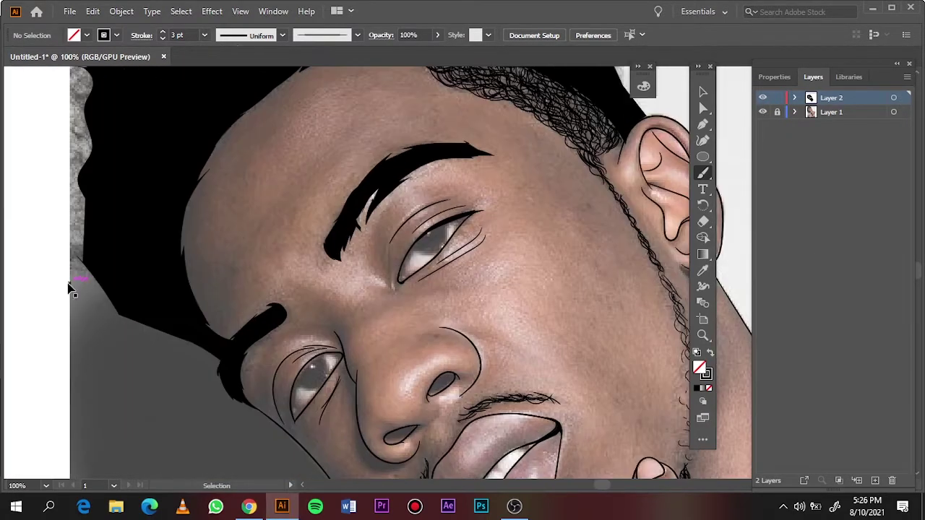
pyautogui.click(204, 34)
pyautogui.click(223, 100)
pyautogui.scroll(1, 307, 303)
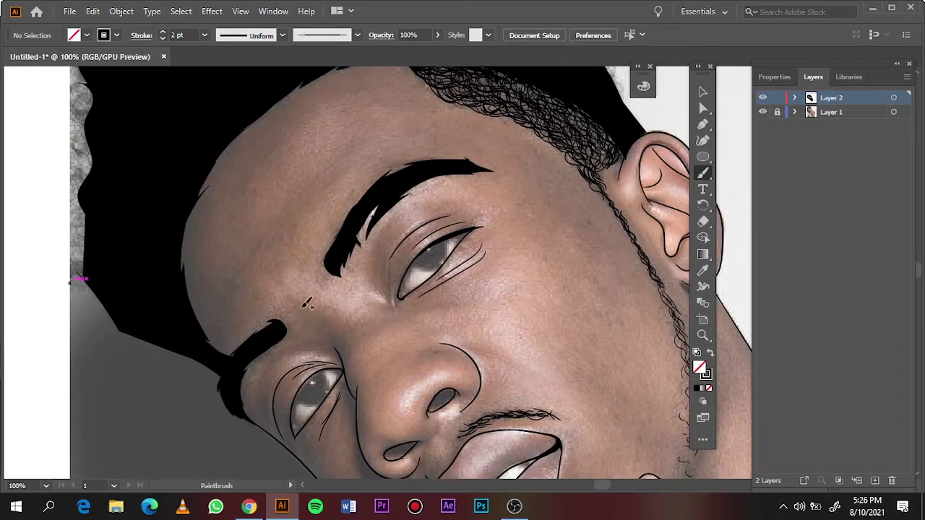
pyautogui.hscroll(3, 217, 254)
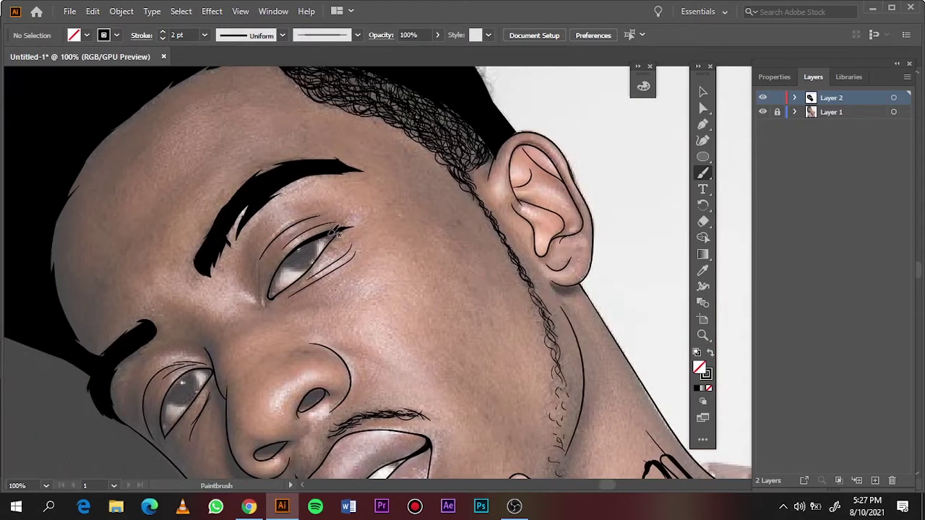
pyautogui.moveTo(441, 349); pyautogui.dragTo(440, 408)
pyautogui.moveTo(484, 292)
pyautogui.mouseDown()
pyautogui.moveTo(456, 402)
pyautogui.moveTo(500, 334)
pyautogui.mouseUp()
pyautogui.moveTo(466, 195); pyautogui.dragTo(466, 197)
# Add more drip strokes along the cheek line and below the eye.
pyautogui.hotkey('ctrl', '+')
pyautogui.hotkey('ctrl', '+')
pyautogui.hotkey('ctrl', '+')
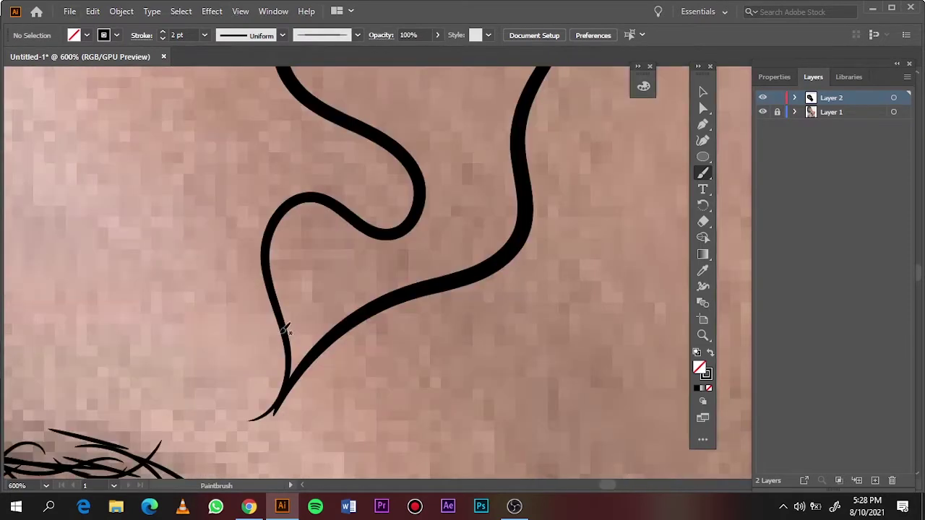
pyautogui.scroll(-2, 440, 292)
pyautogui.hotkey('ctrl', '0')
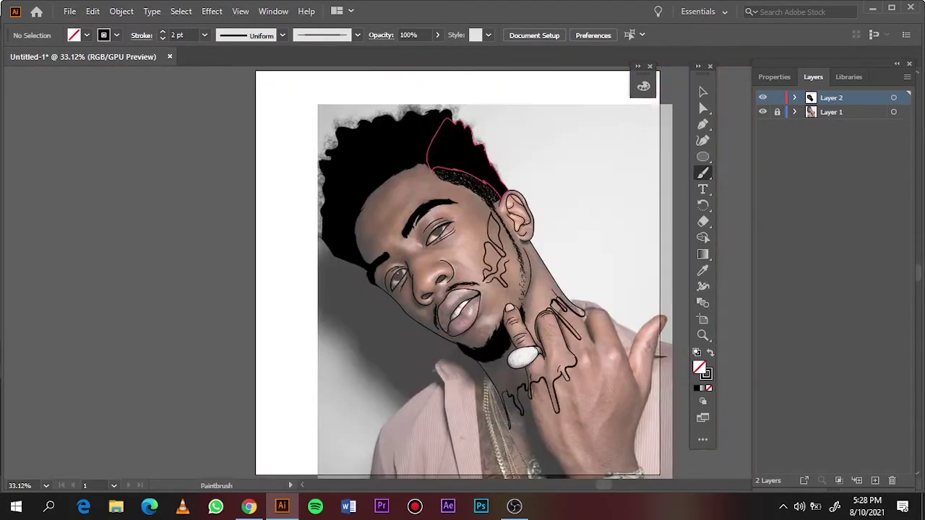
pyautogui.scroll(5, 448, 284)
pyautogui.hotkey('ctrl', '0')
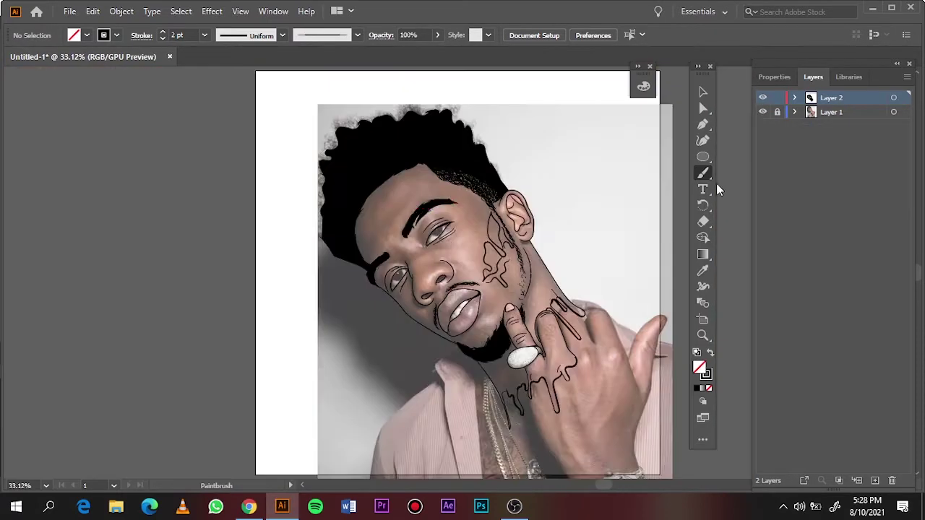
pyautogui.scroll(5, 444, 242)
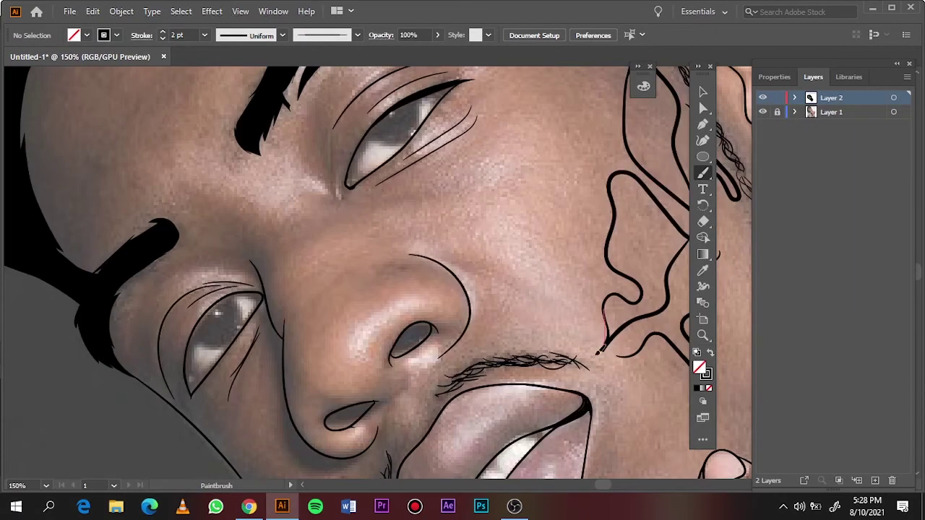
pyautogui.moveTo(599, 353)
pyautogui.mouseDown()
pyautogui.moveTo(506, 365)
pyautogui.moveTo(610, 326)
pyautogui.mouseUp()
pyautogui.hotkey('ctrl', '0')
pyautogui.scroll(4, 454, 235)
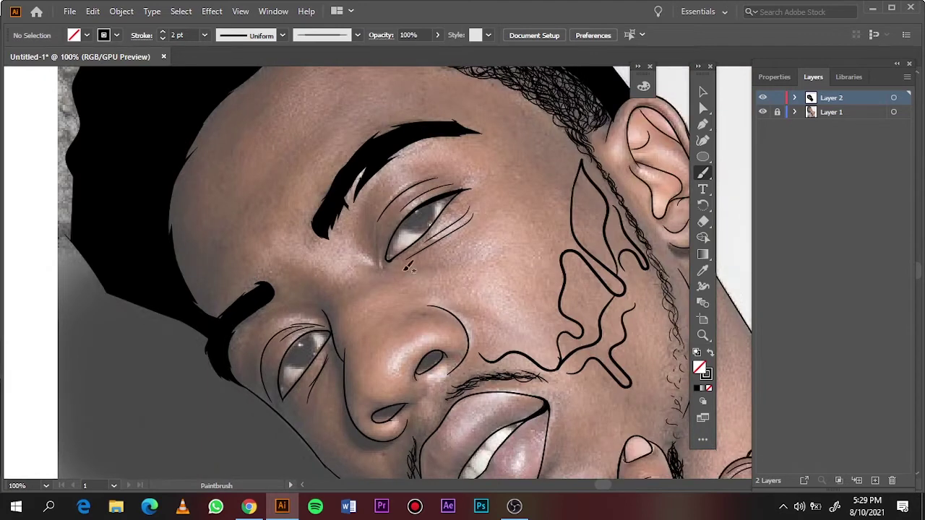
pyautogui.moveTo(406, 267); pyautogui.dragTo(495, 304)
pyautogui.moveTo(477, 239); pyautogui.dragTo(513, 256)
pyautogui.scroll(-3, 513, 257)
pyautogui.moveTo(304, 298); pyautogui.dragTo(386, 367)
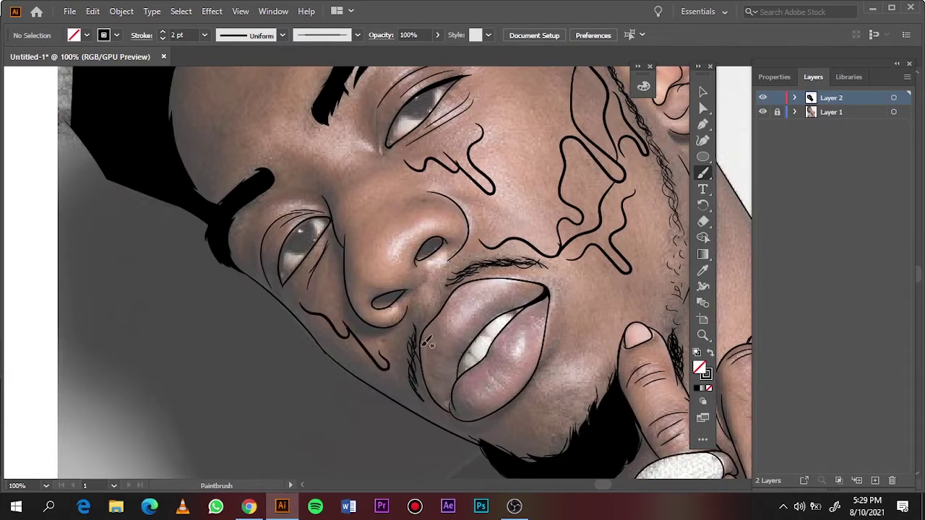
# Draw a long drip toward the eyebrow and a wavy forehead line, then preview without the photo.
pyautogui.hotkey('ctrl', '0')
pyautogui.scroll(4, 337, 179)
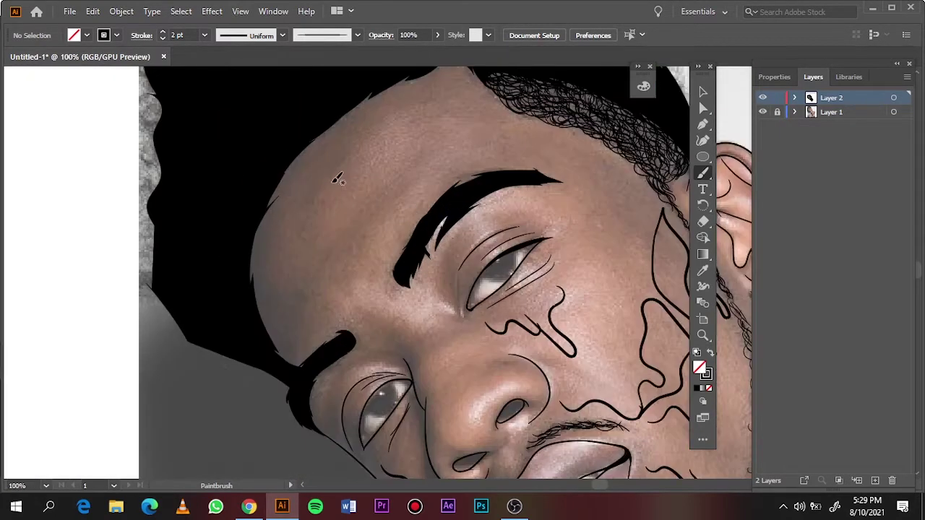
pyautogui.moveTo(490, 103); pyautogui.dragTo(546, 149)
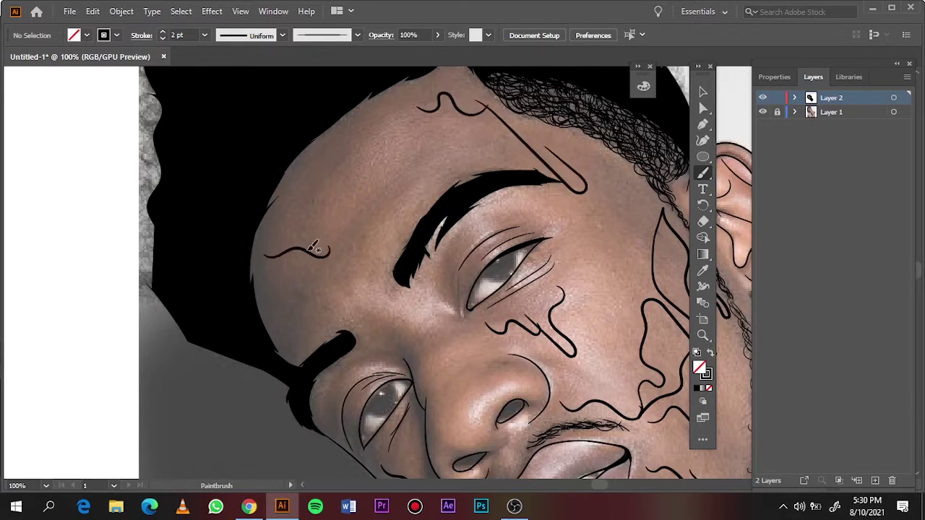
pyautogui.hotkey('ctrl', '0')
pyautogui.scroll(4, 369, 199)
pyautogui.moveTo(403, 185); pyautogui.dragTo(504, 198)
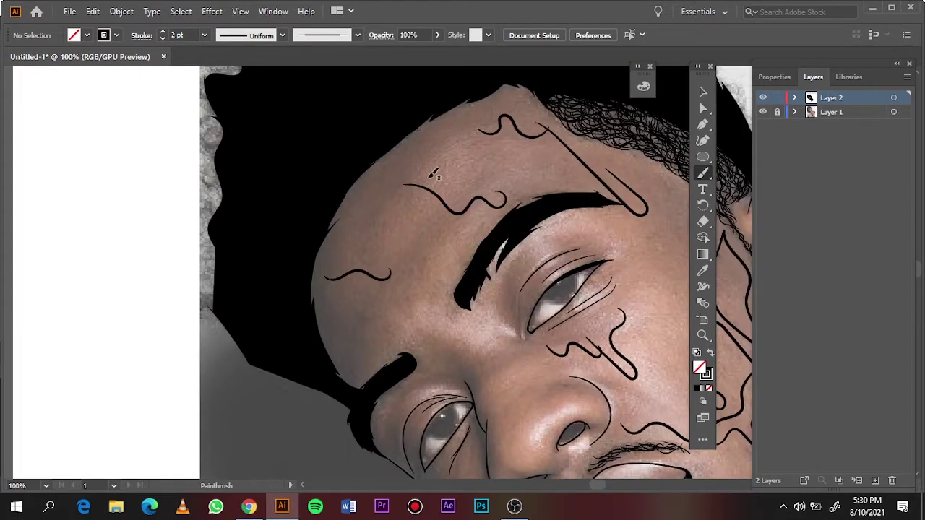
pyautogui.hotkey('ctrl', '0')
pyautogui.click(762, 112)
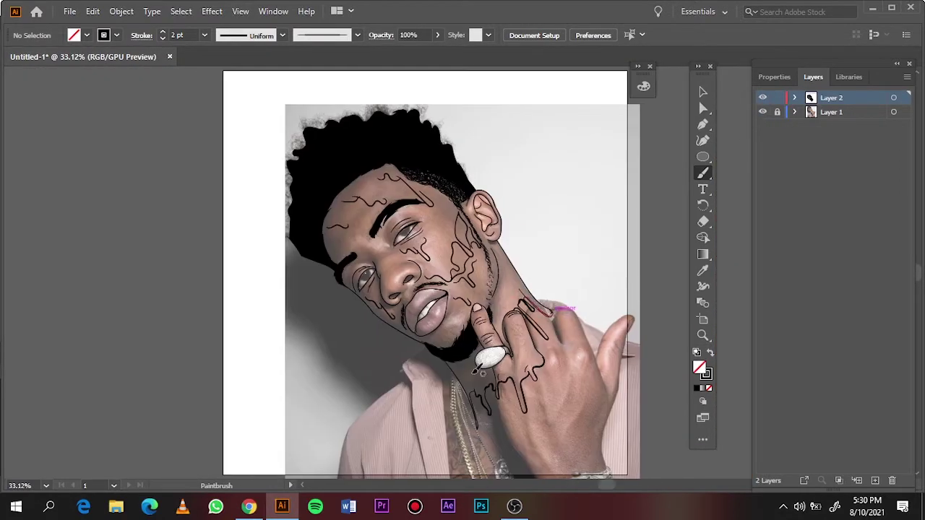
# Draw wavy and hooked drip lines down the neck, then toggle the photo to check them.
pyautogui.scroll(5, 300, 217)
pyautogui.moveTo(357, 228); pyautogui.dragTo(458, 356)
pyautogui.moveTo(454, 318); pyautogui.dragTo(556, 329)
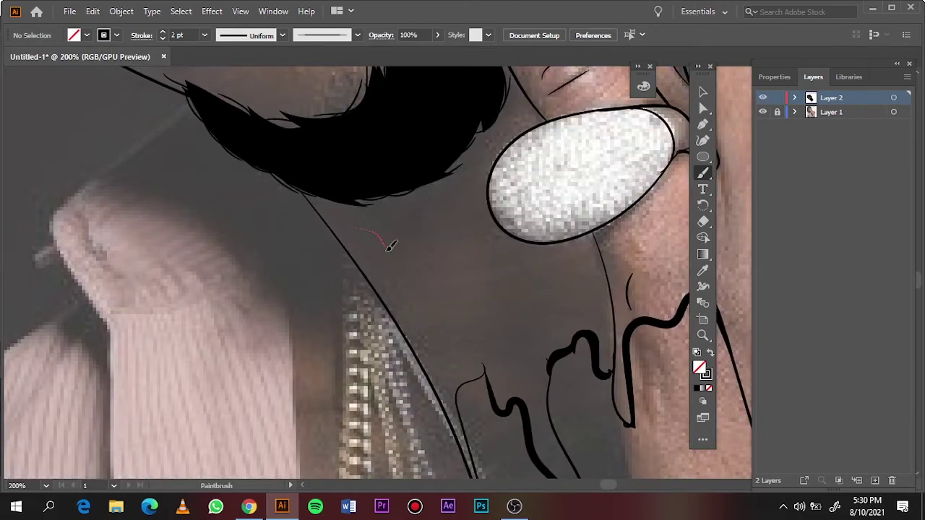
pyautogui.moveTo(516, 264); pyautogui.dragTo(520, 320)
pyautogui.moveTo(455, 279); pyautogui.dragTo(461, 285)
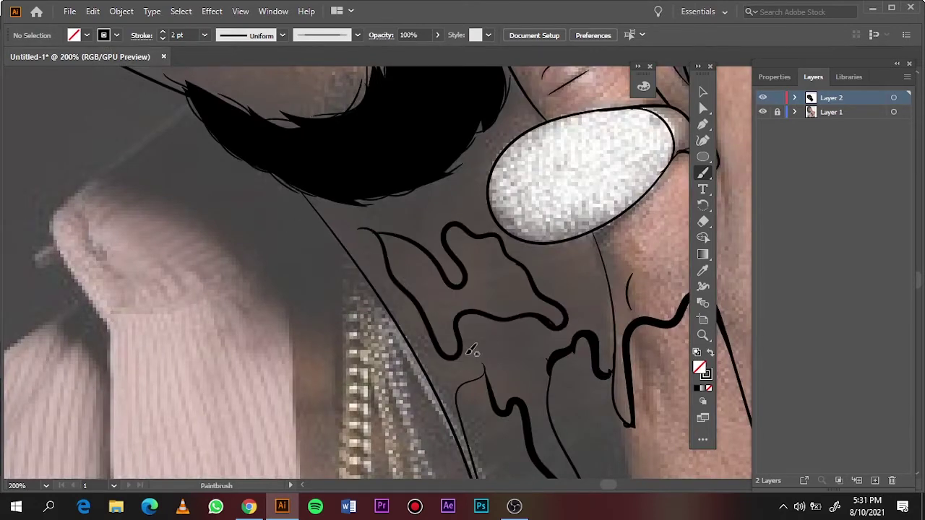
pyautogui.hotkey('ctrl', '0')
pyautogui.scroll(2, 518, 283)
pyautogui.scroll(3, 472, 300)
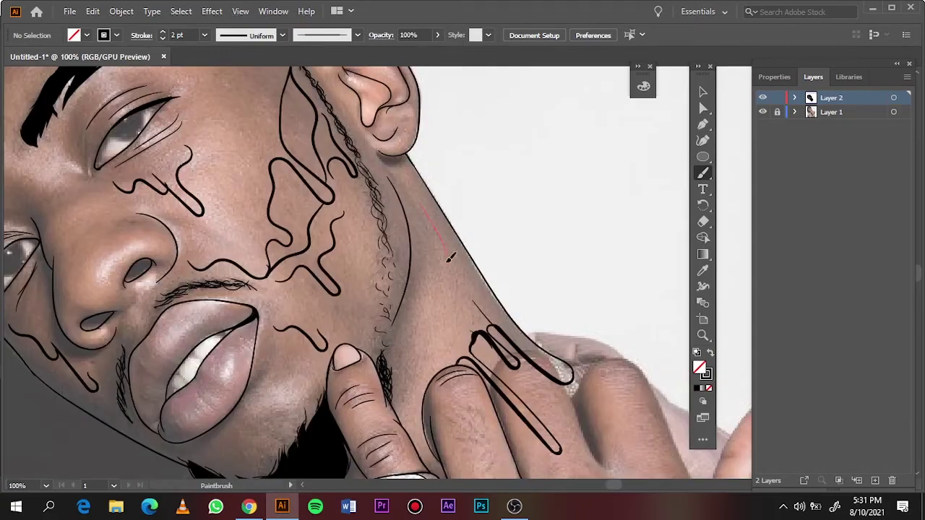
pyautogui.hotkey('ctrl', '0')
pyautogui.click(763, 112)
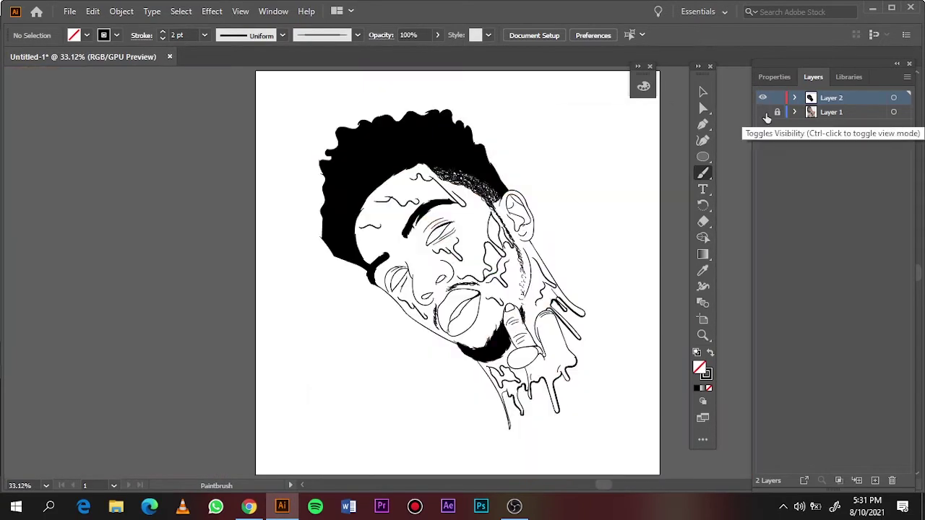
# At 1 pt stroke weight, brush fine detail lines on the hand.
pyautogui.scroll(5, 527, 340)
pyautogui.click(204, 35)
pyautogui.click(220, 94)
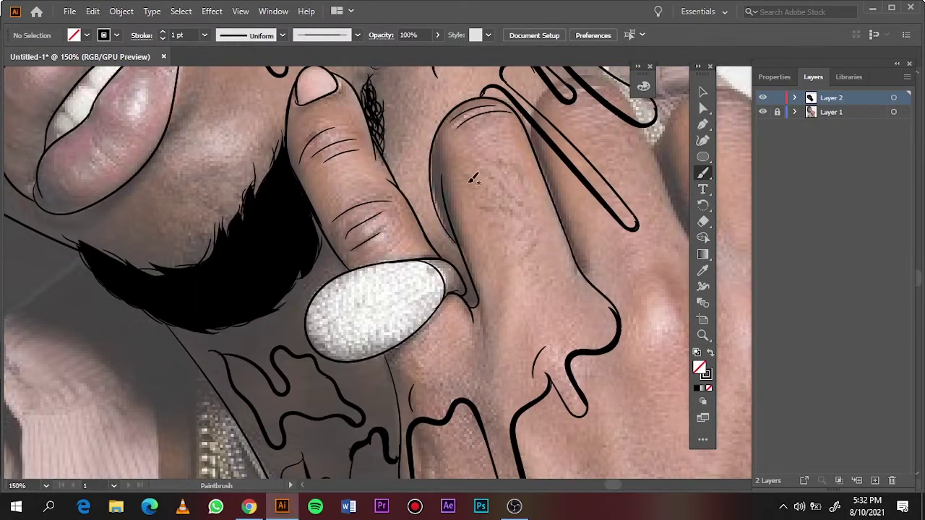
pyautogui.moveTo(482, 182)
pyautogui.mouseDown()
pyautogui.moveTo(533, 242)
pyautogui.moveTo(491, 374)
pyautogui.moveTo(546, 397)
pyautogui.mouseUp()
pyautogui.hotkey('ctrl', '0')
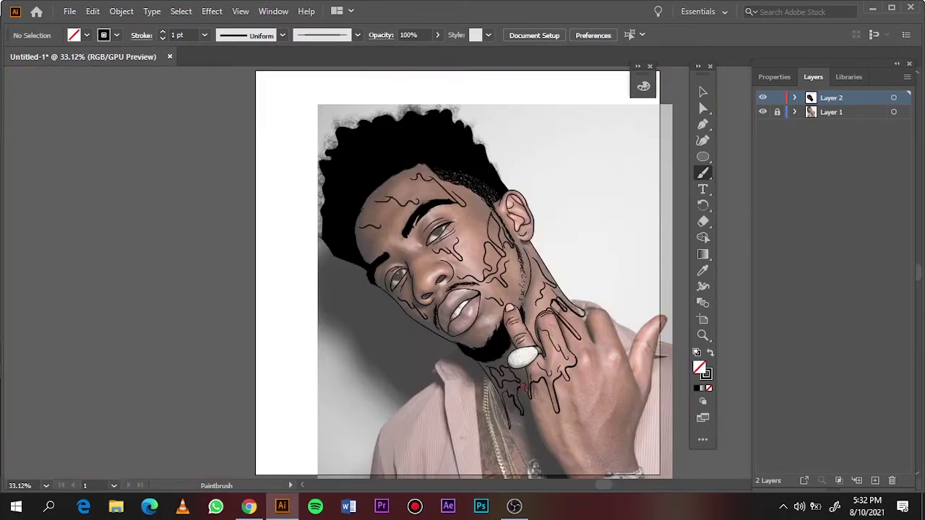
# Fill the first drip outlines, including a stem and a wavy drip, with solid black Pencil shapes.
pyautogui.click(762, 112)
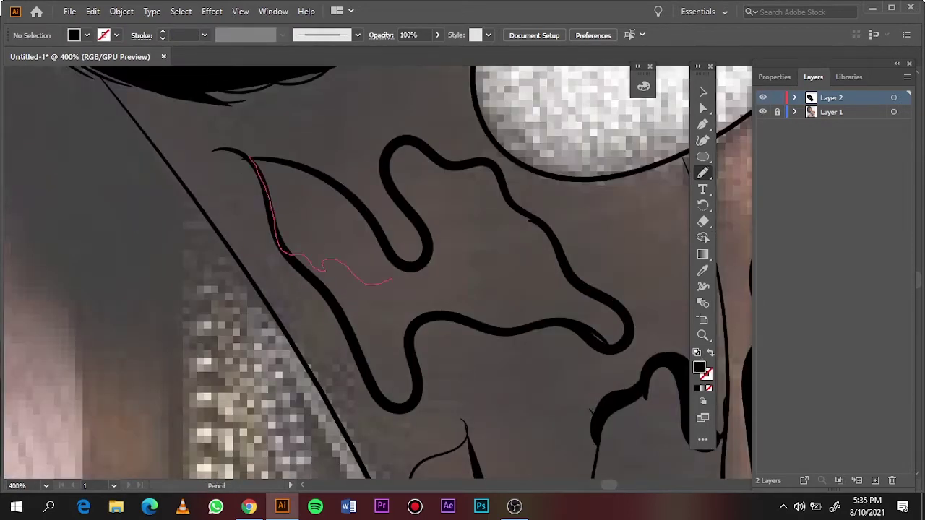
pyautogui.moveTo(391, 279); pyautogui.dragTo(254, 161)
pyautogui.moveTo(364, 276); pyautogui.dragTo(381, 268)
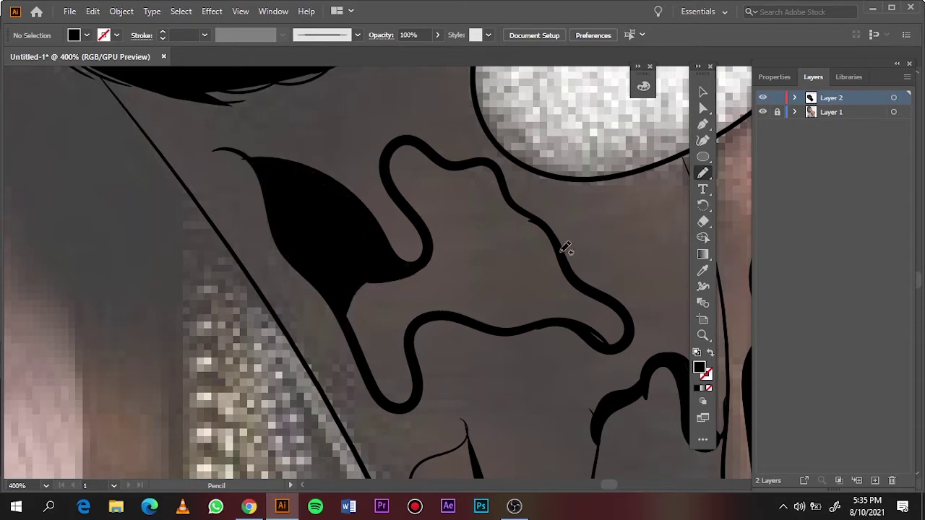
pyautogui.moveTo(559, 242); pyautogui.dragTo(540, 221)
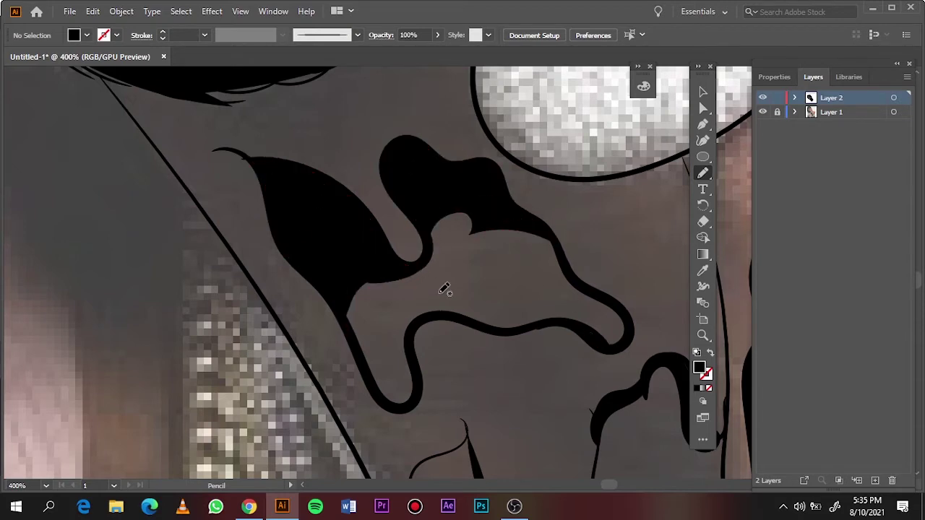
pyautogui.hotkey('ctrl', '0')
# Add another tapered black fill along a drip edge and preview the line art without the photo.
pyautogui.click(765, 113)
pyautogui.scroll(6, 368, 310)
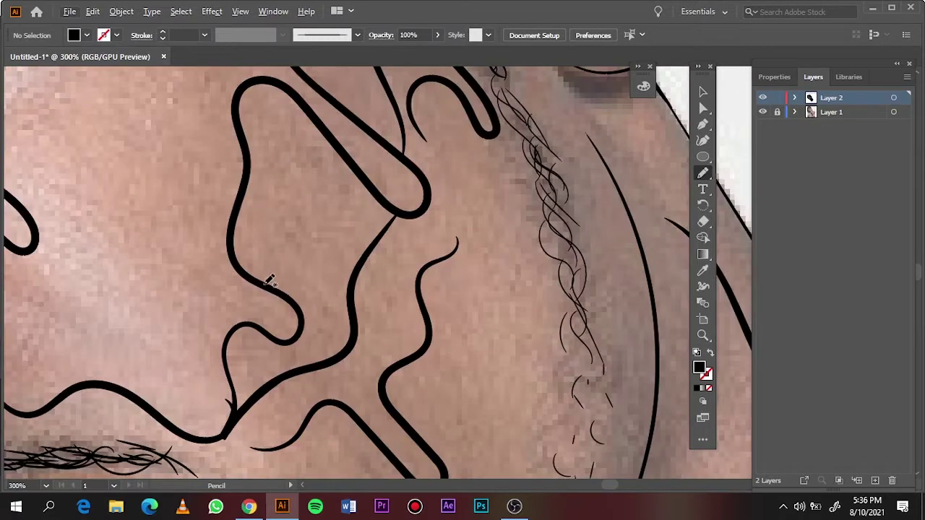
pyautogui.scroll(-3, 269, 281)
pyautogui.scroll(5, 264, 299)
pyautogui.moveTo(248, 470); pyautogui.dragTo(402, 258)
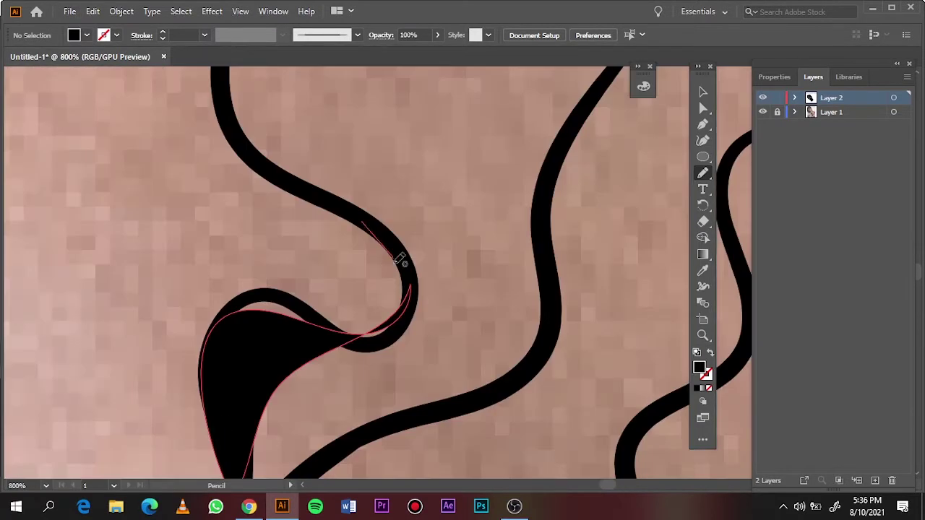
pyautogui.scroll(-3, 411, 245)
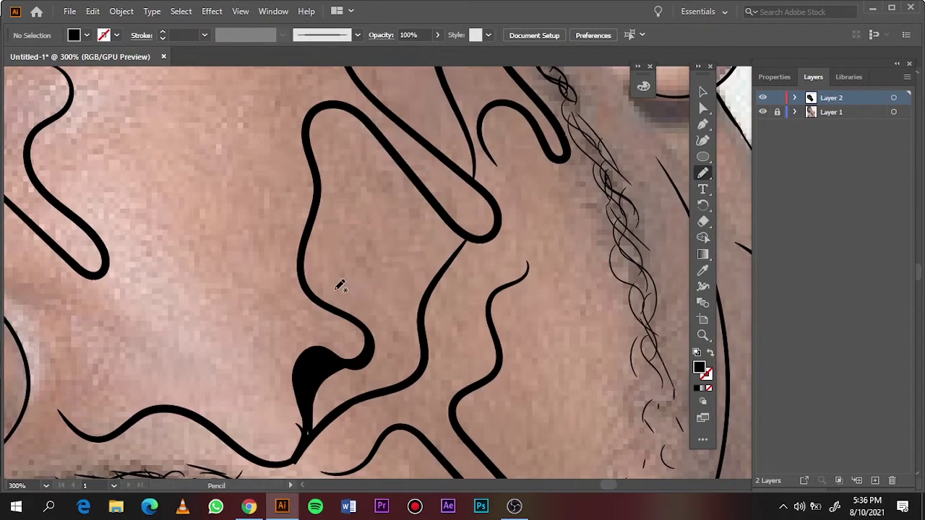
pyautogui.moveTo(391, 242)
pyautogui.mouseDown()
pyautogui.moveTo(311, 299)
pyautogui.moveTo(302, 334)
pyautogui.moveTo(304, 135)
pyautogui.mouseUp()
pyautogui.hotkey('ctrl', '0')
pyautogui.click(763, 112)
pyautogui.scroll(5, 520, 221)
pyautogui.hotkey('ctrl', '0')
pyautogui.click(763, 112)
# Outline the upper teeth along the lip with thin 0.75 pt Paintbrush strokes.
pyautogui.click(763, 112)
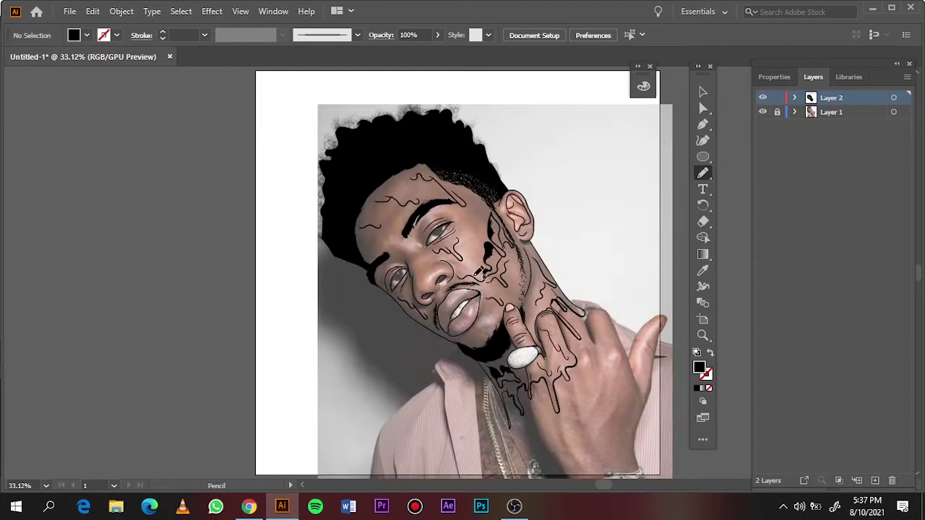
pyautogui.press('b')
pyautogui.scroll(6, 325, 274)
pyautogui.moveTo(310, 357); pyautogui.dragTo(340, 287)
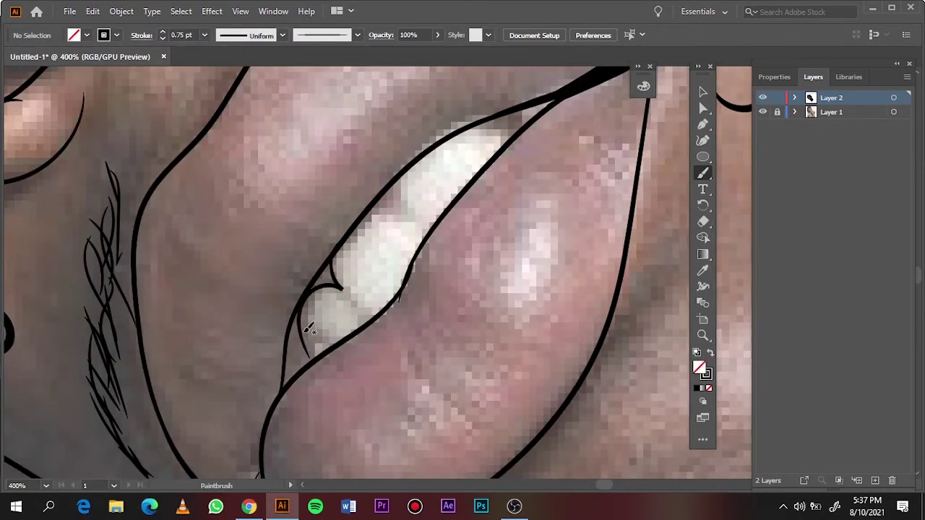
pyautogui.moveTo(340, 253)
pyautogui.mouseDown()
pyautogui.moveTo(455, 161)
pyautogui.moveTo(542, 127)
pyautogui.mouseUp()
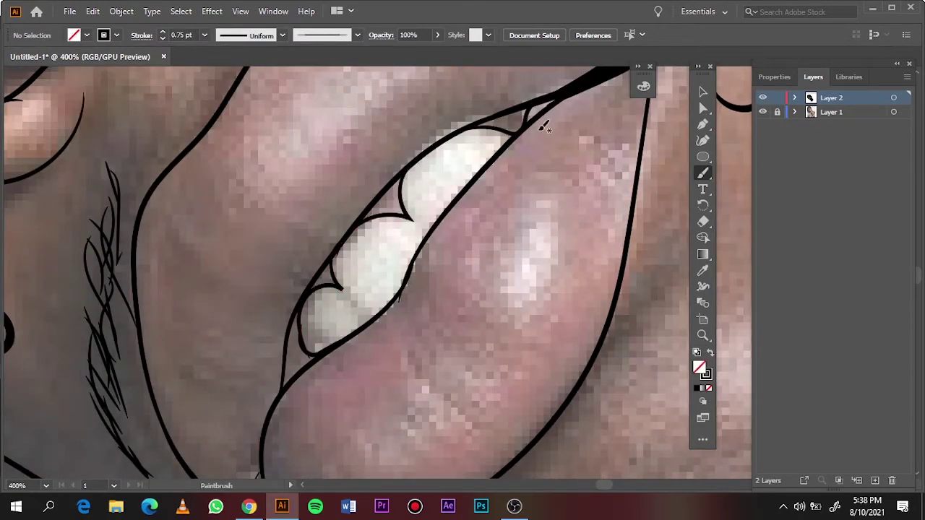
pyautogui.hotkey('ctrl', '0')
# Draw solid black Pencil-filled pupil shapes inside both eyes.
pyautogui.press('n')
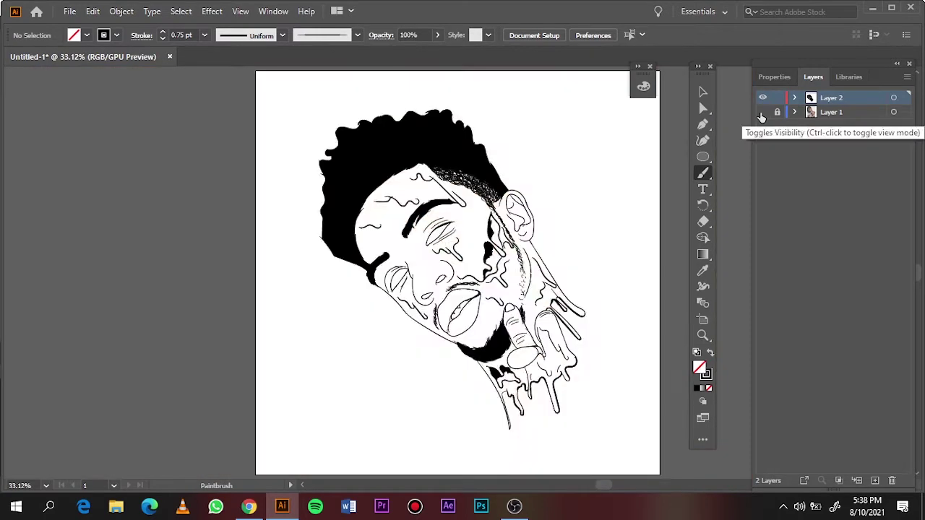
pyautogui.scroll(8, 440, 270)
pyautogui.scroll(3, 439, 270)
pyautogui.moveTo(398, 191); pyautogui.dragTo(466, 153)
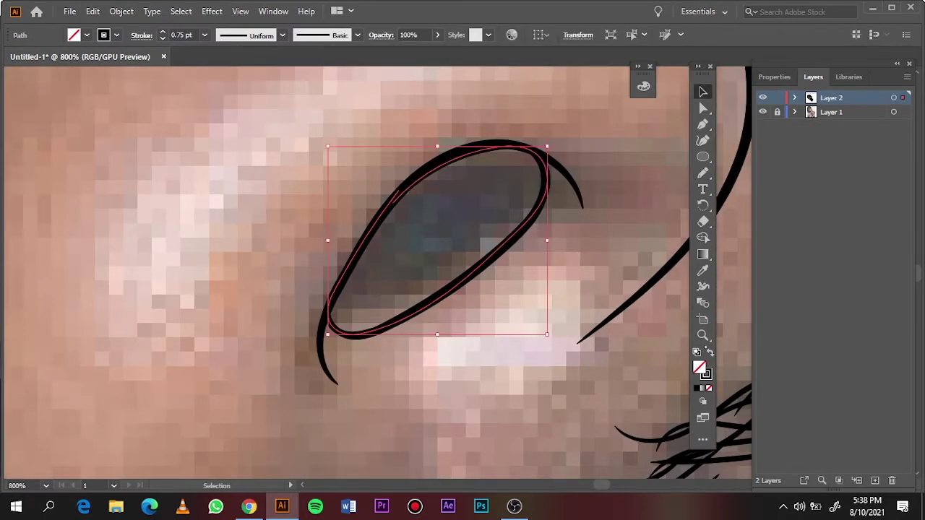
pyautogui.hotkey('ctrl', '0')
pyautogui.scroll(10, 434, 217)
pyautogui.moveTo(588, 88)
pyautogui.mouseDown()
pyautogui.moveTo(422, 271)
pyautogui.moveTo(501, 151)
pyautogui.mouseUp()
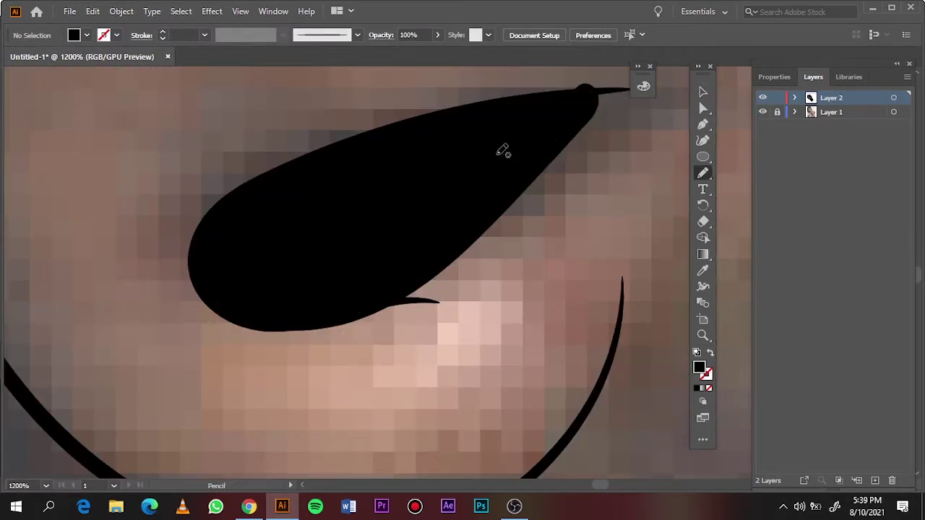
pyautogui.hotkey('ctrl', '0')
pyautogui.click(762, 112)
pyautogui.scroll(5, 340, 145)
# Set the Paintbrush stroke to 0.75 pt and paint the first thin strands up the left hair edge.
pyautogui.press('b')
pyautogui.hotkey('shift', 'x')
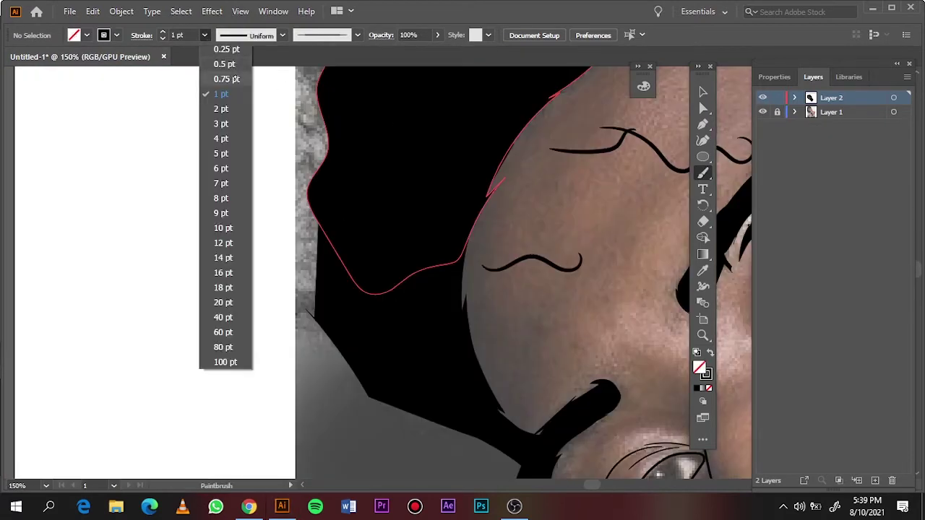
pyautogui.scroll(-3, 434, 289)
pyautogui.click(204, 35)
pyautogui.click(217, 78)
pyautogui.moveTo(497, 330); pyautogui.dragTo(384, 291)
pyautogui.moveTo(318, 211)
pyautogui.mouseDown()
pyautogui.moveTo(290, 190)
pyautogui.moveTo(300, 173)
pyautogui.mouseUp()
pyautogui.hotkey('ctrl', '0')
pyautogui.scroll(3, 357, 317)
pyautogui.moveTo(356, 318)
pyautogui.mouseDown()
pyautogui.moveTo(351, 177)
pyautogui.moveTo(387, 115)
pyautogui.mouseUp()
# Paint more thin curly strands along the left and top hair outline.
pyautogui.hotkey('ctrl', '0')
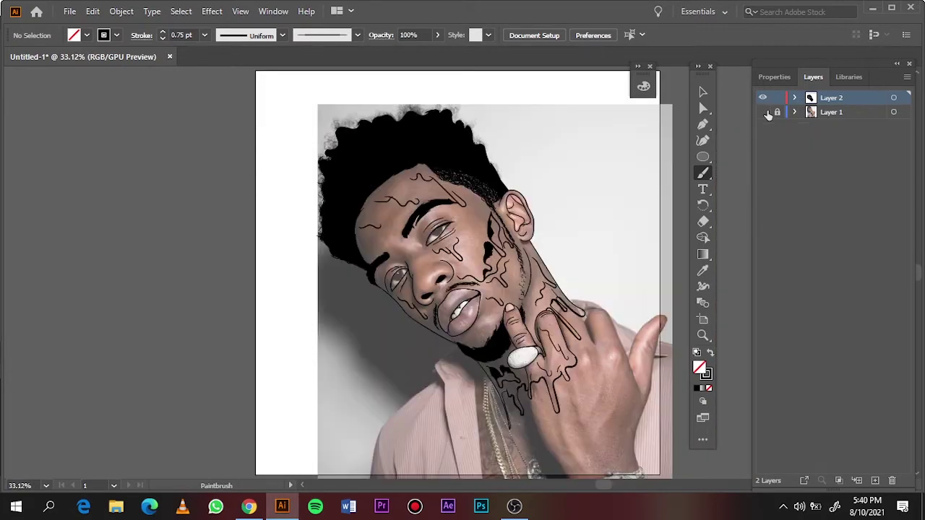
pyautogui.keyDown('alt'); pyautogui.scroll(4, 325, 209); pyautogui.keyUp('alt')
pyautogui.moveTo(333, 289); pyautogui.dragTo(387, 210)
pyautogui.moveTo(354, 246); pyautogui.dragTo(426, 133)
pyautogui.moveTo(364, 141); pyautogui.dragTo(474, 163)
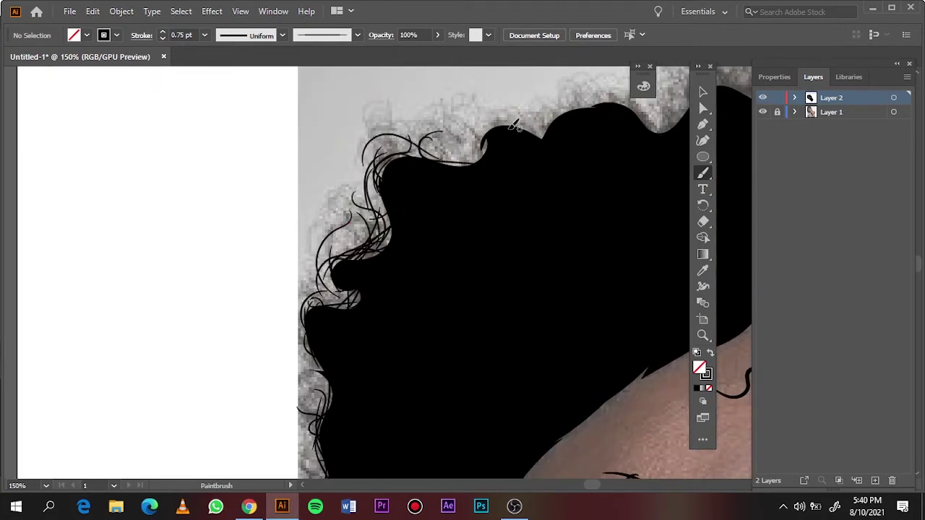
pyautogui.moveTo(412, 155); pyautogui.dragTo(571, 103)
pyautogui.hotkey('ctrl', '0')
pyautogui.keyDown('alt'); pyautogui.scroll(4, 461, 153); pyautogui.keyUp('alt')
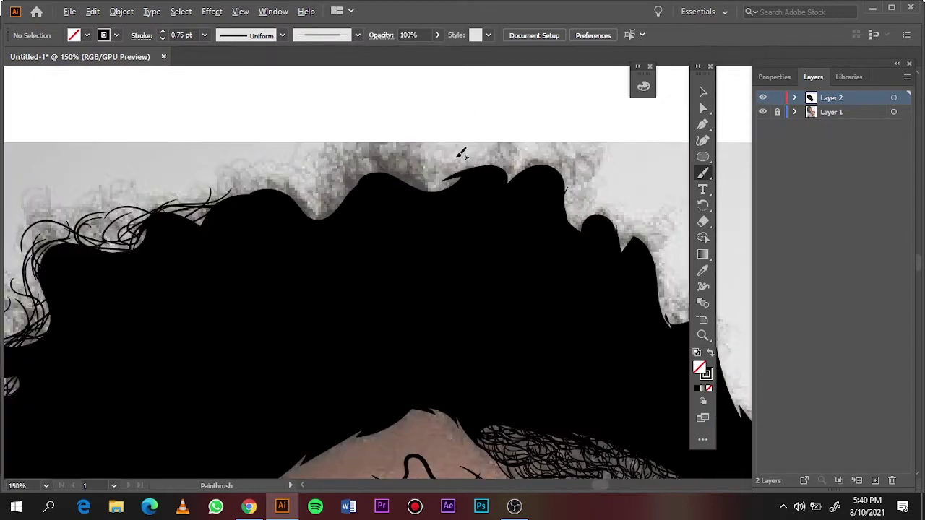
pyautogui.moveTo(232, 190); pyautogui.dragTo(293, 178)
pyautogui.moveTo(314, 217)
pyautogui.mouseDown()
pyautogui.moveTo(412, 170)
pyautogui.moveTo(498, 155)
pyautogui.moveTo(613, 217)
pyautogui.moveTo(654, 269)
pyautogui.moveTo(672, 325)
pyautogui.mouseUp()
pyautogui.hotkey('ctrl', '0')
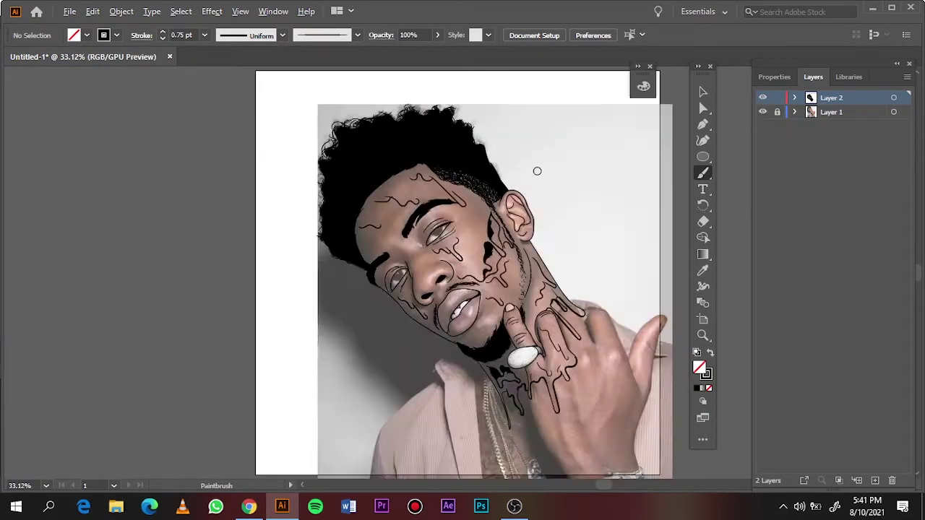
# Paint curls along the right hair edge and a stroke along the ear edge.
pyautogui.scroll(4, 537, 171)
pyautogui.moveTo(372, 130); pyautogui.dragTo(477, 292)
pyautogui.moveTo(429, 214); pyautogui.dragTo(536, 368)
pyautogui.moveTo(485, 309); pyautogui.dragTo(528, 368)
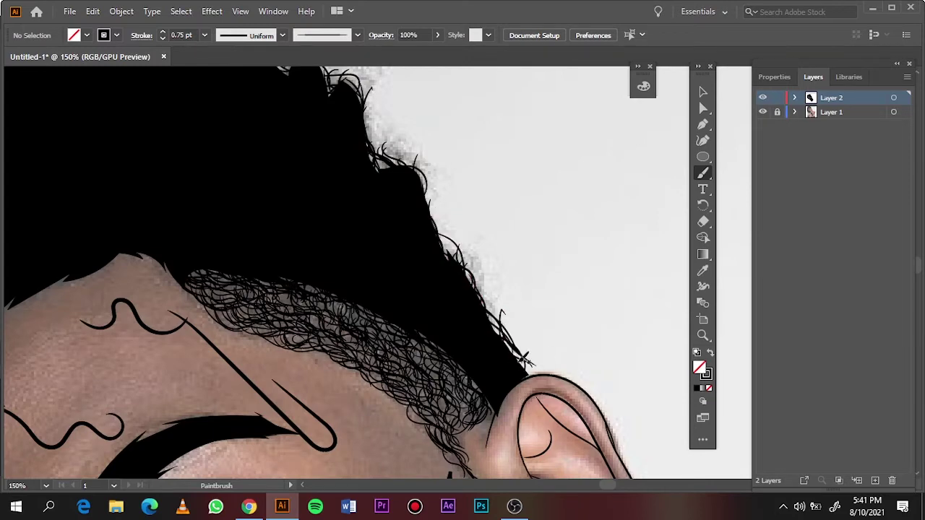
pyautogui.scroll(3, 525, 361)
pyautogui.moveTo(339, 361); pyautogui.dragTo(541, 334)
pyautogui.hotkey('ctrl', '0')
pyautogui.scroll(5, 256, 163)
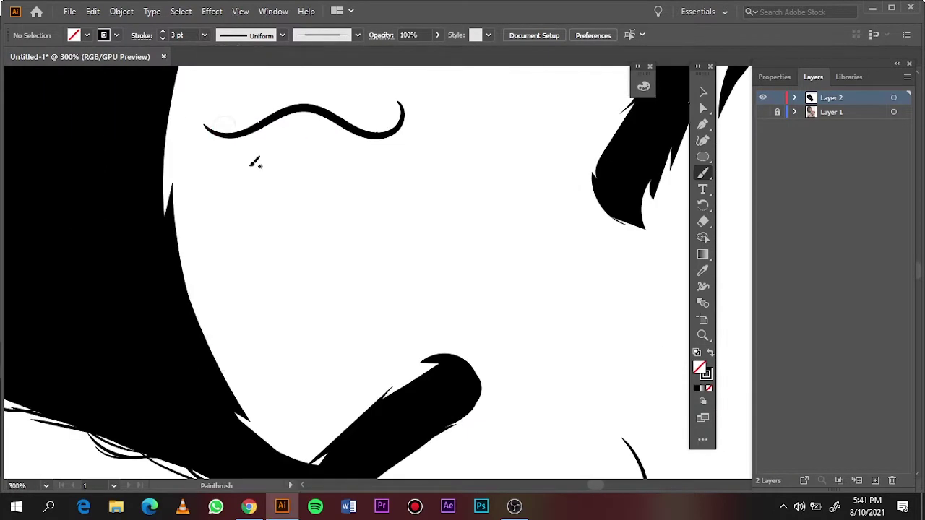
# Redraw the eyebrow stroke and build up a thick wavy line across the forehead.
pyautogui.moveTo(209, 129); pyautogui.dragTo(397, 108)
pyautogui.scroll(5, 392, 87)
pyautogui.moveTo(587, 165); pyautogui.dragTo(209, 187)
pyautogui.moveTo(388, 157); pyautogui.dragTo(181, 185)
pyautogui.moveTo(451, 221); pyautogui.dragTo(571, 189)
pyautogui.moveTo(490, 200); pyautogui.dragTo(515, 199)
pyautogui.hotkey('ctrl', '0')
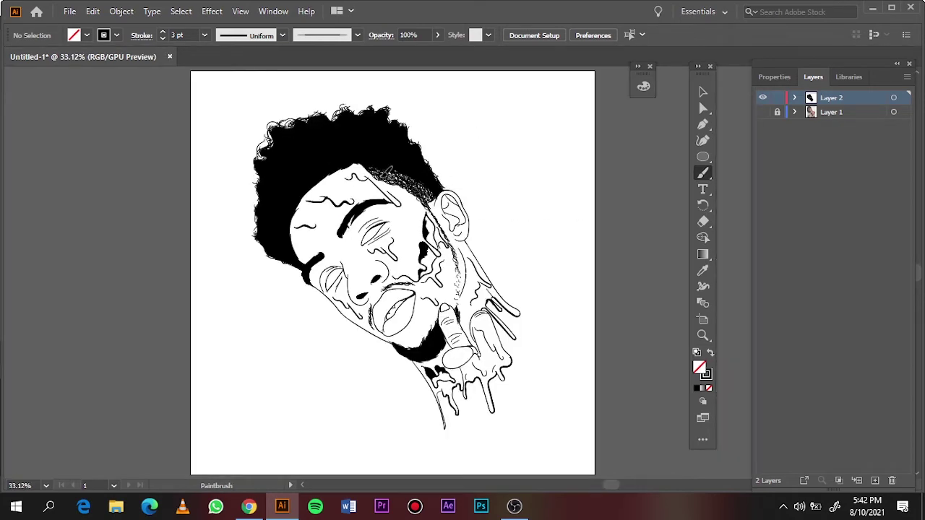
pyautogui.scroll(5, 271, 141)
# Add curly hairline strokes, darken the long diagonal stroke, and add mouth and cheek strokes.
pyautogui.moveTo(215, 163); pyautogui.dragTo(289, 150)
pyautogui.moveTo(354, 154); pyautogui.dragTo(269, 139)
pyautogui.hscroll(5, 268, 144)
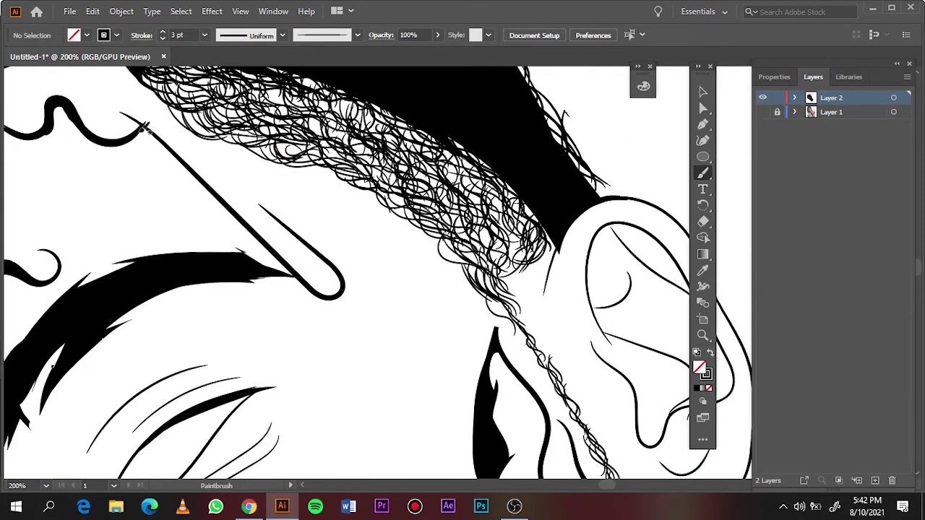
pyautogui.moveTo(137, 128); pyautogui.dragTo(304, 273)
pyautogui.hotkey('ctrl', '0')
pyautogui.scroll(5, 306, 264)
pyautogui.moveTo(223, 194)
pyautogui.mouseDown()
pyautogui.moveTo(318, 261)
pyautogui.moveTo(381, 288)
pyautogui.mouseUp()
pyautogui.hotkey('ctrl', '0')
# Draw a wavy stroke near the eye and nose and trace along the black shape's edge.
pyautogui.scroll(5, 283, 239)
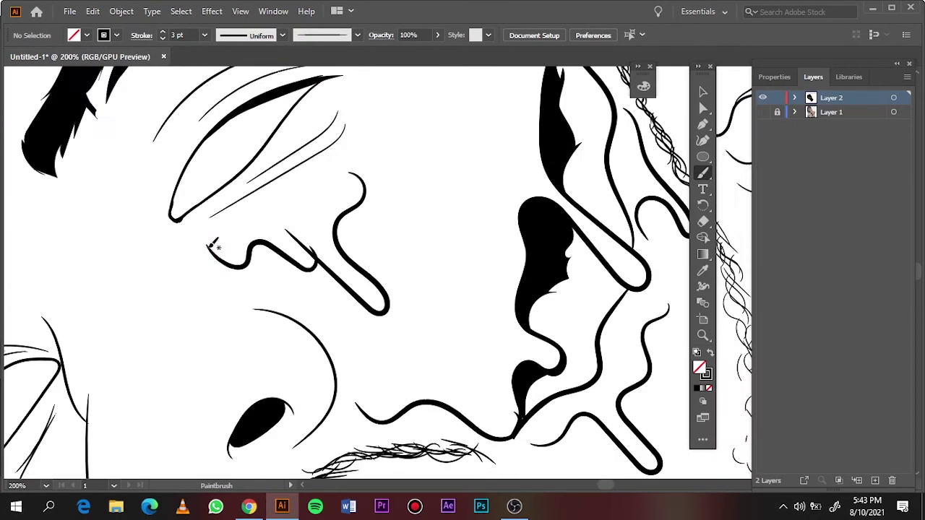
pyautogui.moveTo(207, 245); pyautogui.dragTo(375, 288)
pyautogui.hotkey('ctrl', '0')
pyautogui.scroll(5, 378, 282)
pyautogui.scroll(4, 261, 237)
pyautogui.moveTo(126, 285); pyautogui.dragTo(286, 170)
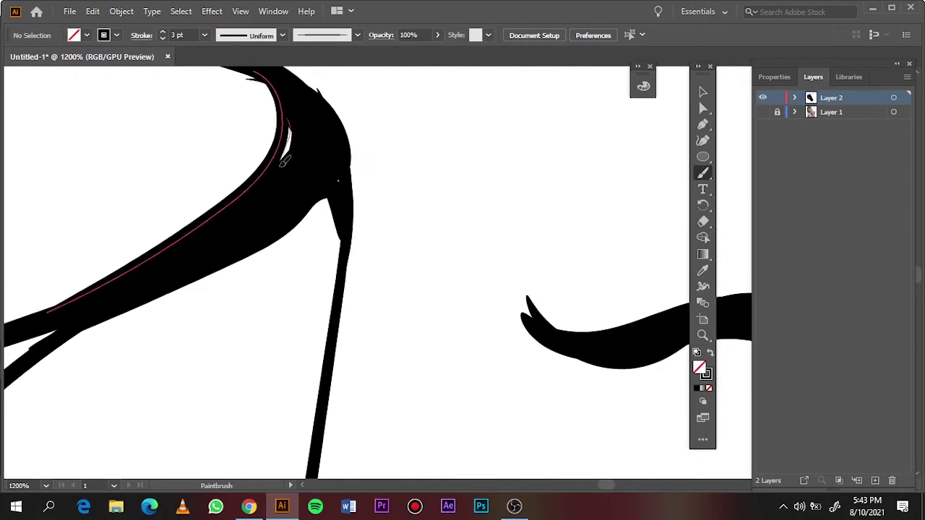
pyautogui.moveTo(292, 134); pyautogui.dragTo(311, 154)
pyautogui.hotkey('ctrl', '0')
pyautogui.scroll(5, 401, 267)
# Thicken several drip outlines, including beside the braid, and add a stroke along the lip line.
pyautogui.moveTo(278, 323); pyautogui.dragTo(334, 372)
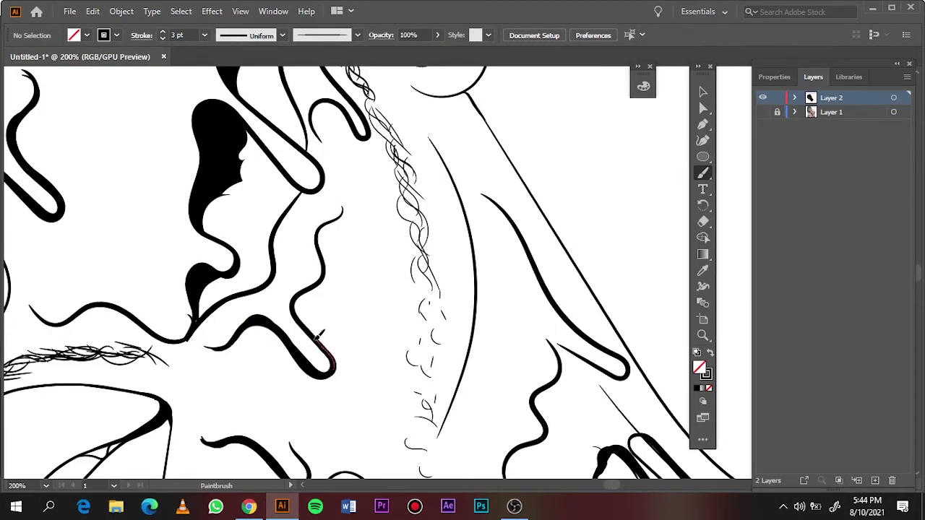
pyautogui.moveTo(33, 308); pyautogui.dragTo(184, 314)
pyautogui.scroll(2, 184, 313)
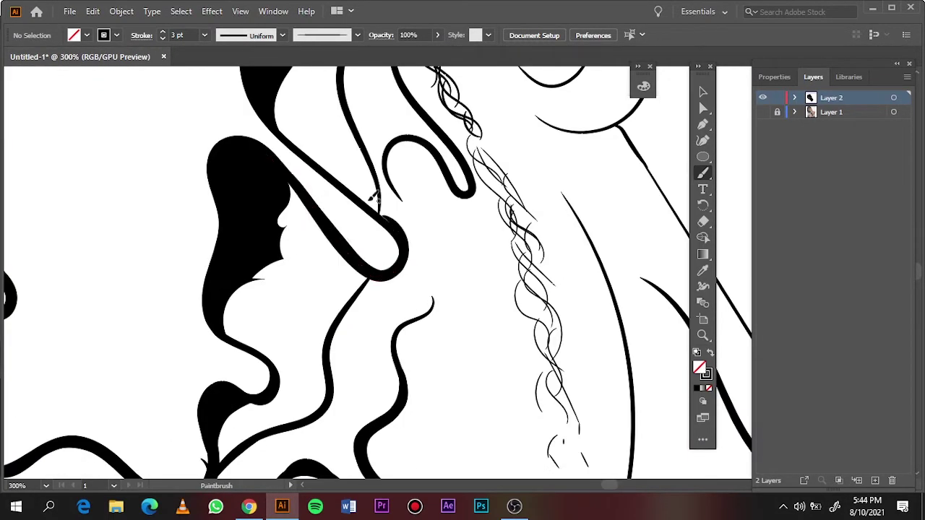
pyautogui.scroll(5, 373, 195)
pyautogui.moveTo(407, 224); pyautogui.dragTo(432, 243)
pyautogui.hotkey('ctrl', '0')
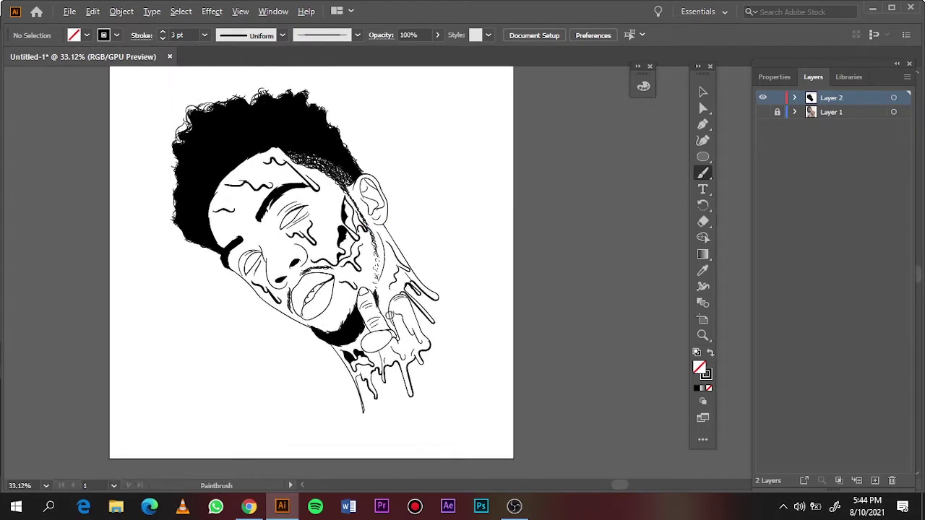
pyautogui.scroll(10, 266, 271)
pyautogui.moveTo(508, 215); pyautogui.dragTo(526, 255)
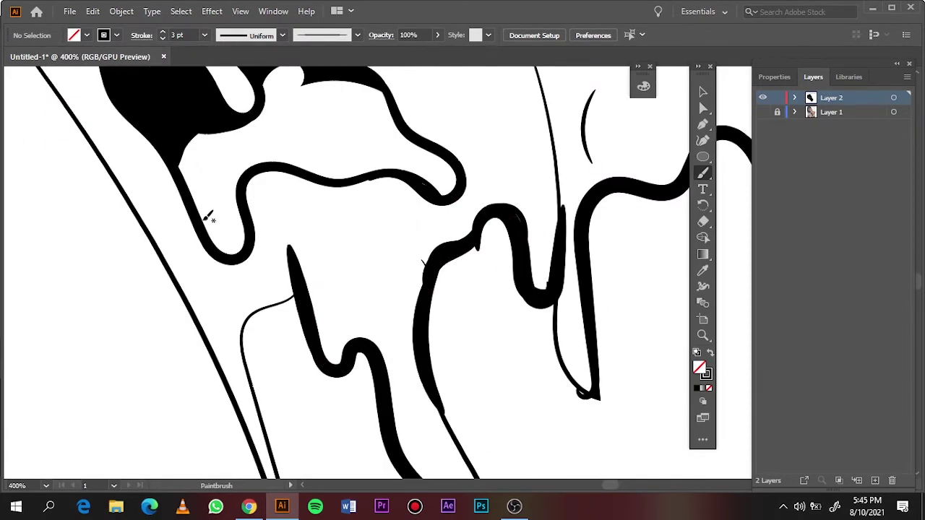
pyautogui.moveTo(242, 264); pyautogui.dragTo(339, 190)
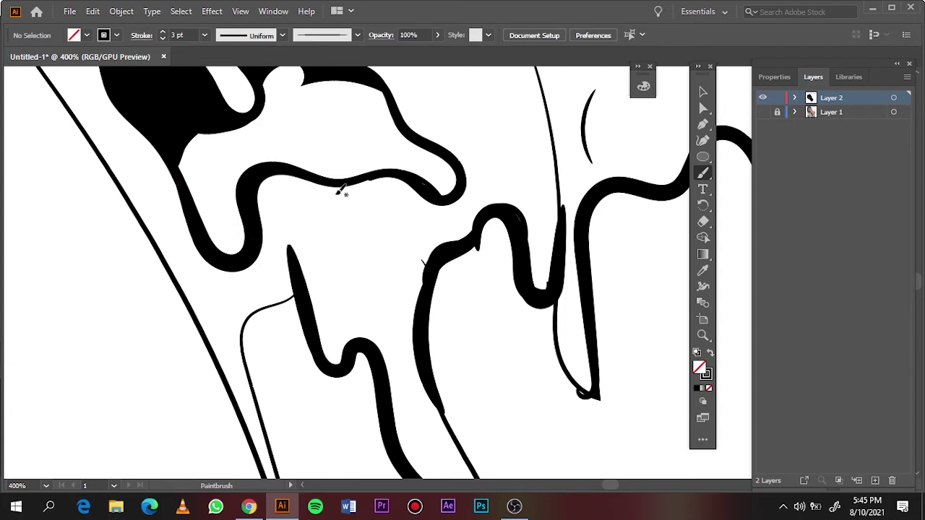
pyautogui.hotkey('ctrl', '0')
# Thicken the long drip edge and the upper drip edge on the neck.
pyautogui.scroll(8, 326, 246)
pyautogui.moveTo(220, 138)
pyautogui.mouseDown()
pyautogui.moveTo(325, 253)
pyautogui.moveTo(393, 350)
pyautogui.mouseUp()
pyautogui.hotkey('ctrl', '0')
pyautogui.scroll(8, 448, 339)
pyautogui.hotkey('ctrl', '0')
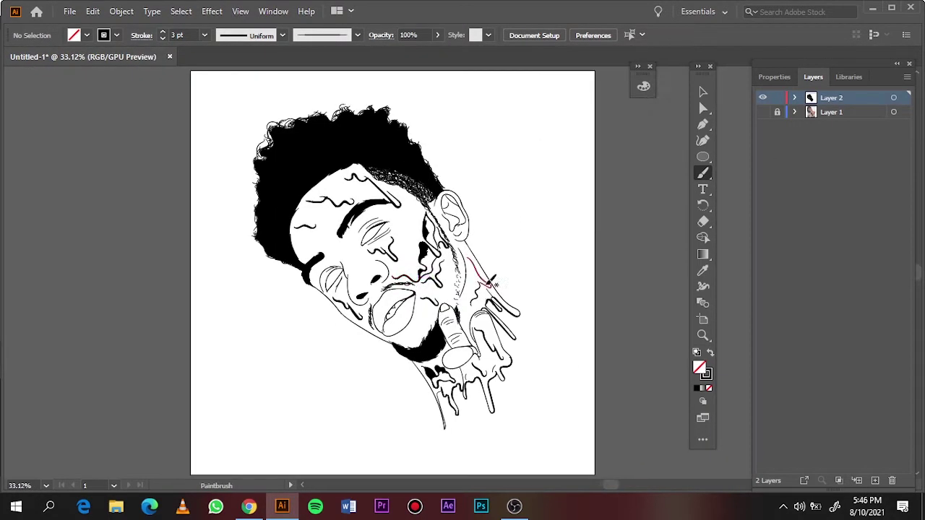
pyautogui.scroll(6, 490, 283)
pyautogui.moveTo(364, 119); pyautogui.dragTo(491, 274)
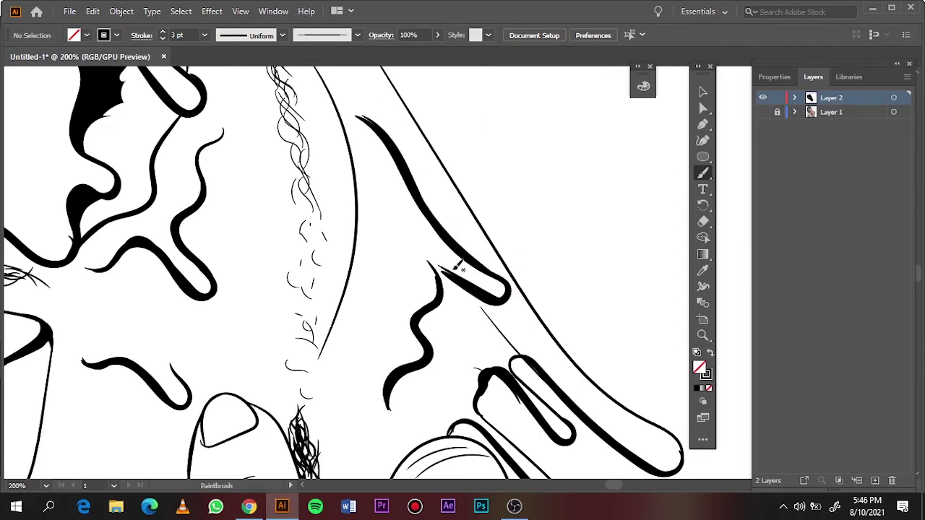
pyautogui.hotkey('ctrl', '0')
# Select all the artwork and duplicate Layer 2 as Layer 2 copy, hiding the photo layer.
pyautogui.click(703, 91)
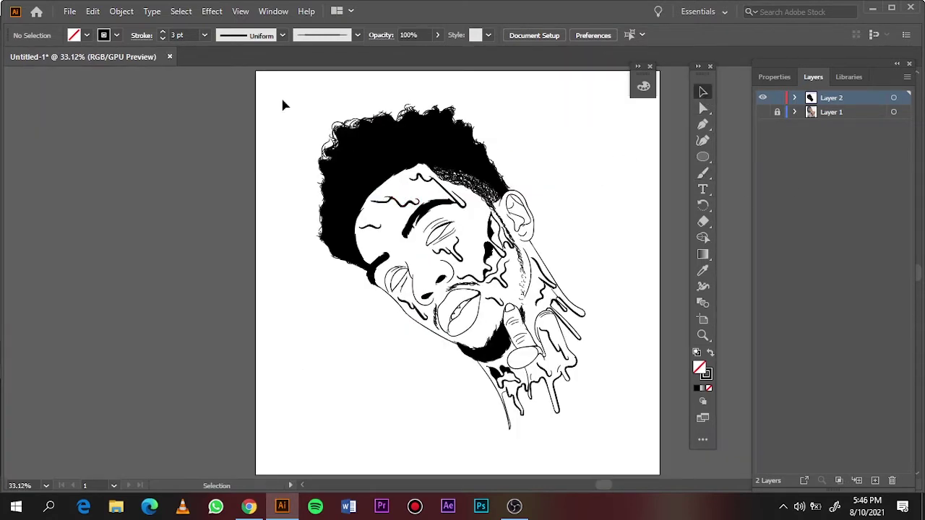
pyautogui.hotkey('ctrl', 'a')
pyautogui.click(122, 11)
pyautogui.click(774, 76)
pyautogui.click(818, 390)
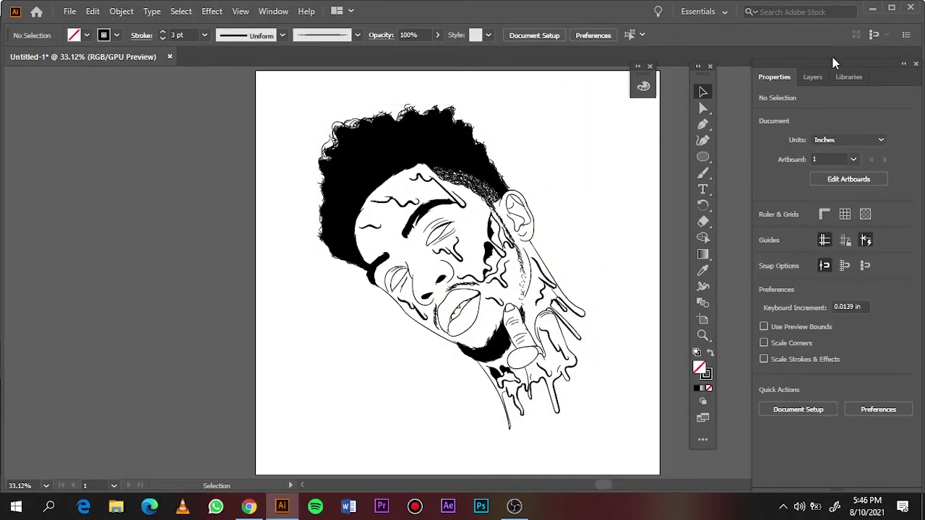
pyautogui.click(813, 77)
pyautogui.click(763, 126)
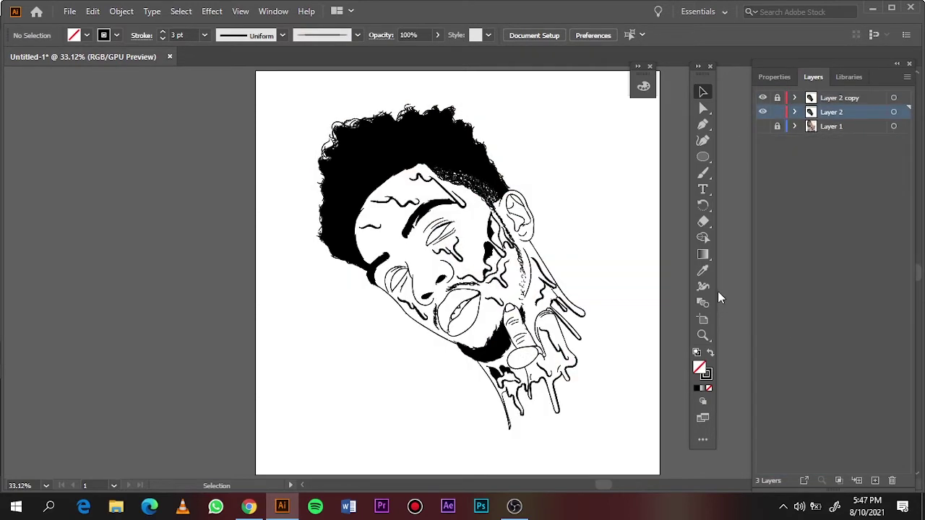
# Draw an orange-filled, no-stroke rectangle covering the whole portrait.
pyautogui.hotkey('shift', 'x')
pyautogui.doubleClick(699, 368)
pyautogui.press('Return')
pyautogui.press('m')
pyautogui.moveTo(309, 83)
pyautogui.mouseDown()
pyautogui.moveTo(567, 418)
pyautogui.moveTo(620, 445)
pyautogui.mouseUp()
# Send the rectangle backward behind the line art and change its fill to dark brown.
pyautogui.rightClick(579, 189)
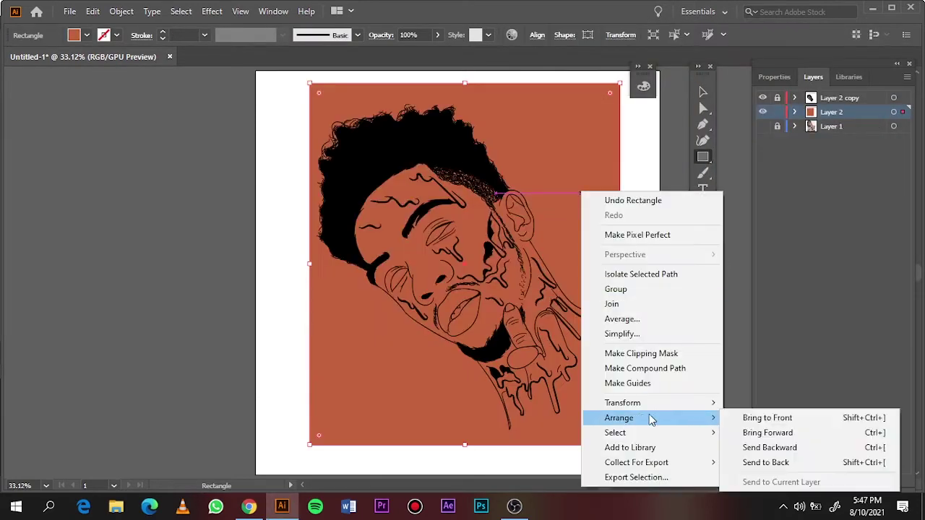
pyautogui.click(751, 472)
pyautogui.press('v')
pyautogui.doubleClick(699, 368)
pyautogui.click(639, 135)
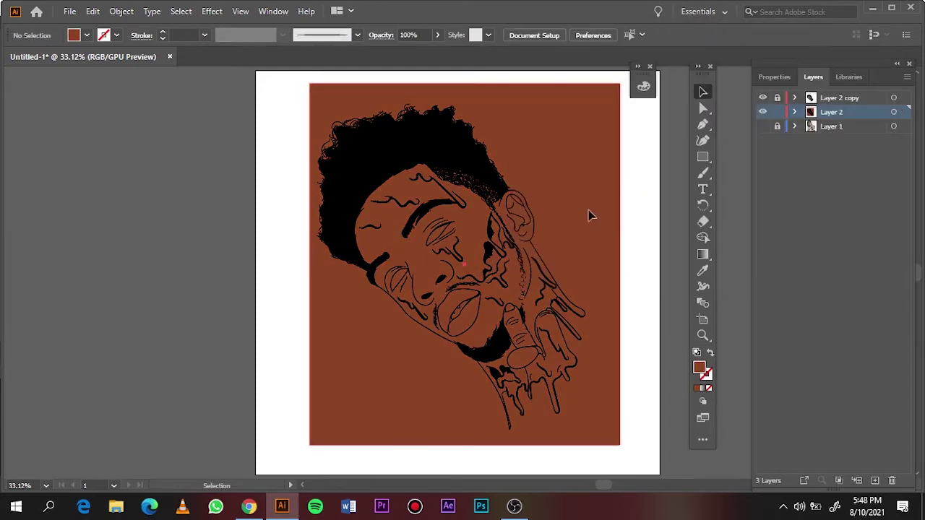
# Merge the rectangle with the line art via Pathfinder and enter isolation mode on the result.
pyautogui.click(818, 391)
pyautogui.rightClick(615, 282)
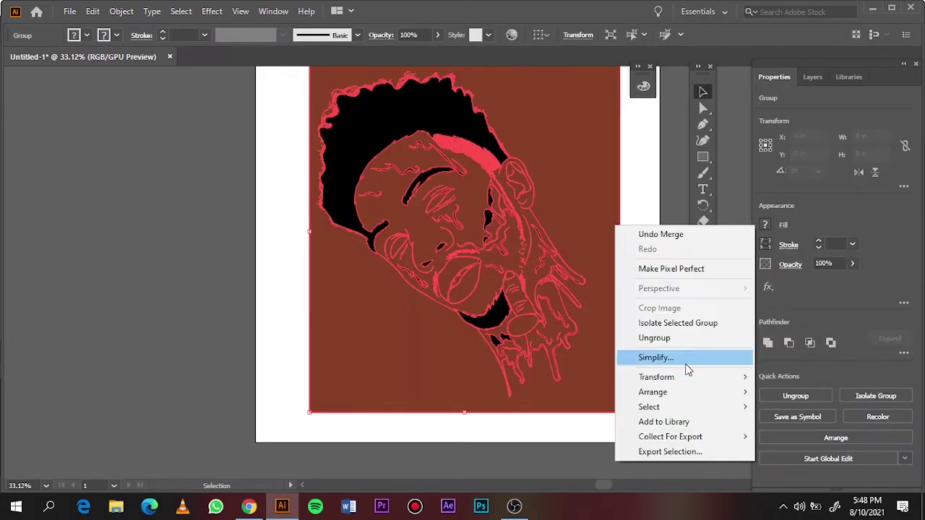
pyautogui.click(650, 320)
pyautogui.click(813, 77)
# Inspect the compound path and brown shape under the hair with the Direct Selection tool.
pyautogui.click(782, 416)
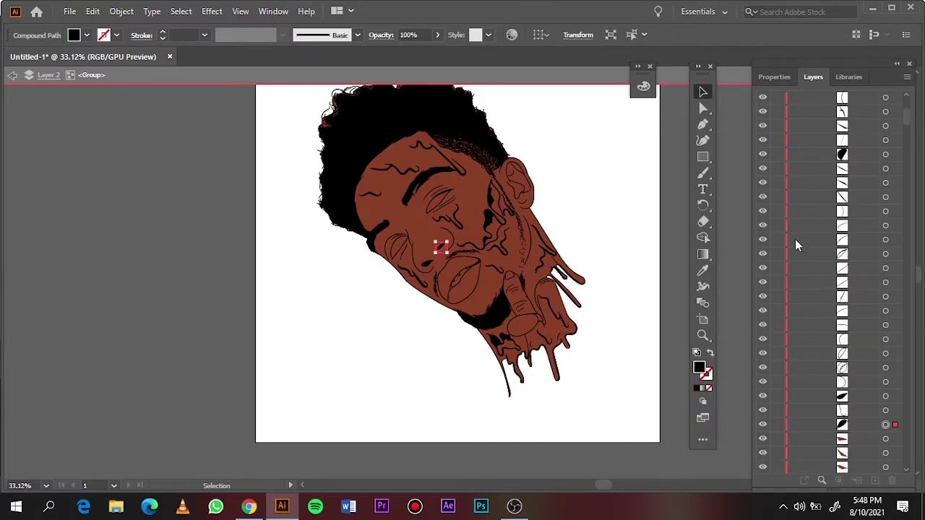
pyautogui.scroll(10, 798, 151)
pyautogui.click(795, 131)
pyautogui.scroll(10, 405, 116)
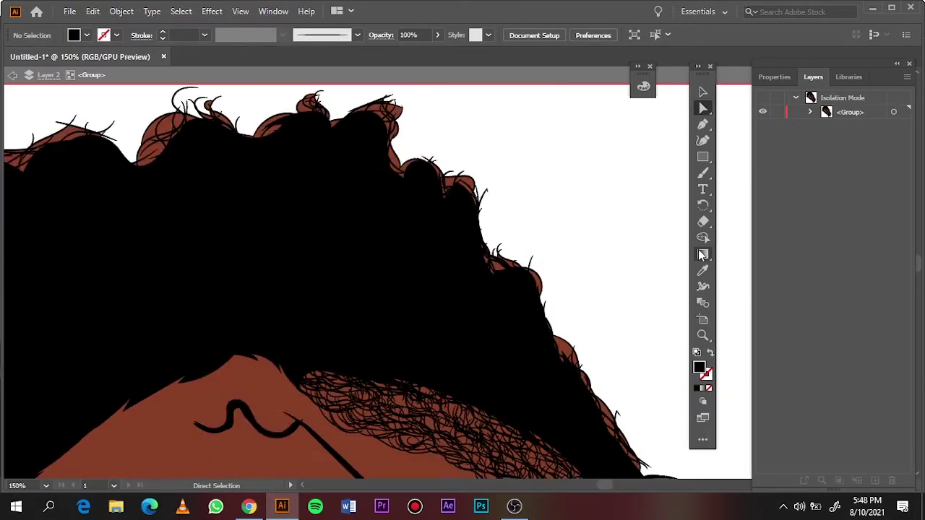
pyautogui.press('a')
pyautogui.click(475, 340)
pyautogui.click(506, 217)
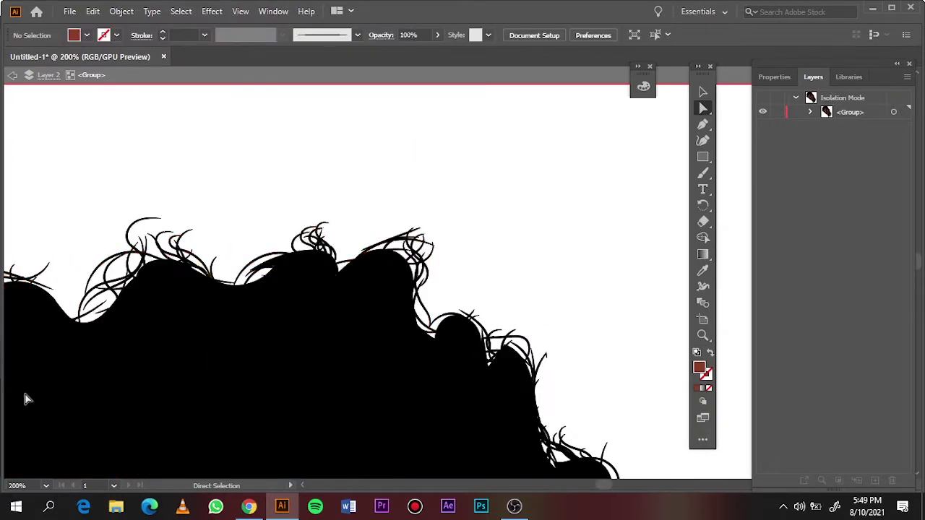
pyautogui.scroll(-2, 384, 411)
pyautogui.scroll(-5, 371, 455)
pyautogui.scroll(-3, 350, 455)
# Check the hair-edge path's anchors, then select the eye shape with the Selection tool.
pyautogui.click(350, 455)
pyautogui.scroll(5, 350, 455)
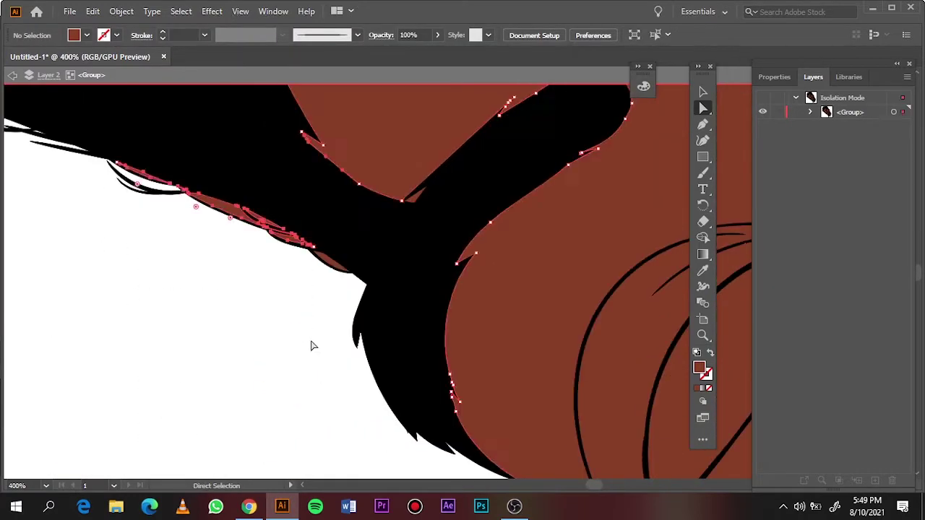
pyautogui.scroll(-8, 261, 192)
pyautogui.scroll(10, 430, 254)
pyautogui.scroll(-5, 430, 254)
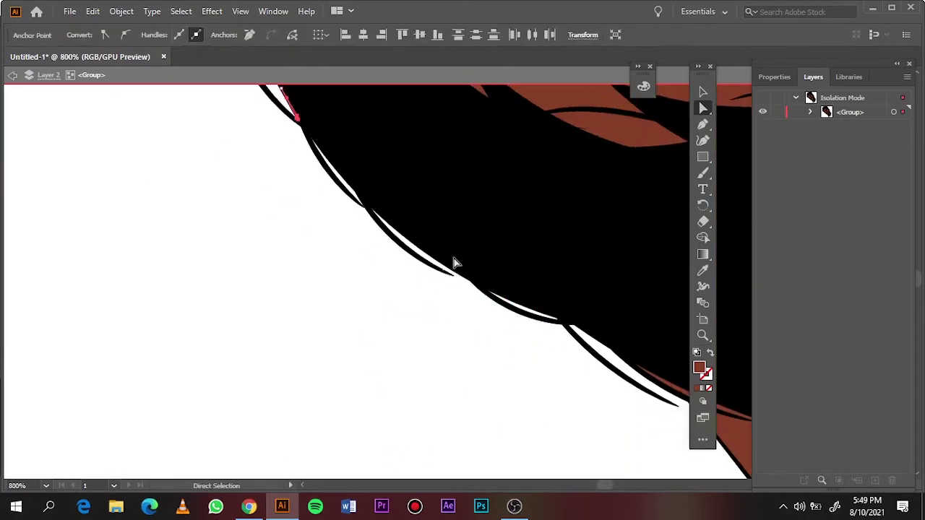
pyautogui.click(500, 310)
pyautogui.press('v')
pyautogui.scroll(-5, 499, 310)
pyautogui.scroll(6, 224, 400)
# Fill the eye shape with white (ffffff).
pyautogui.doubleClick(699, 367)
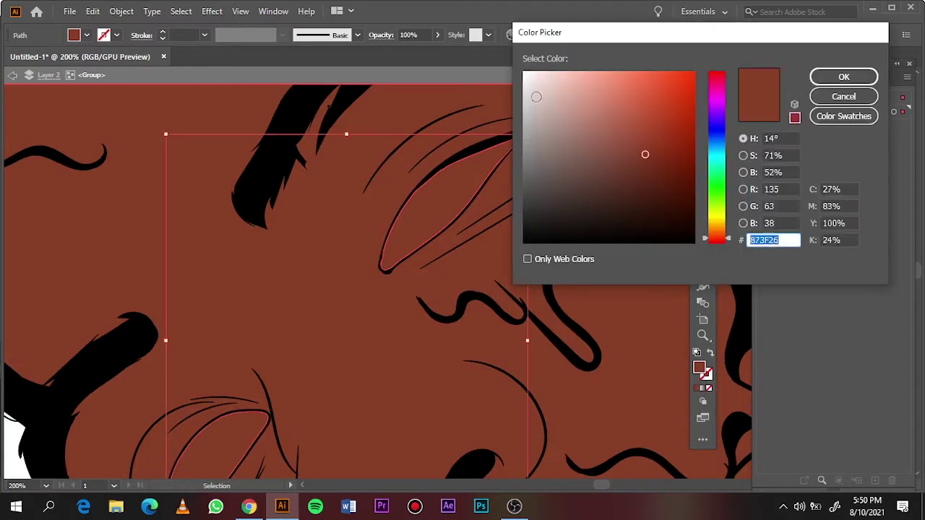
pyautogui.write('ffffff')
pyautogui.click(846, 75)
pyautogui.scroll(-5, 535, 108)
pyautogui.scroll(6, 409, 223)
pyautogui.scroll(8, 409, 223)
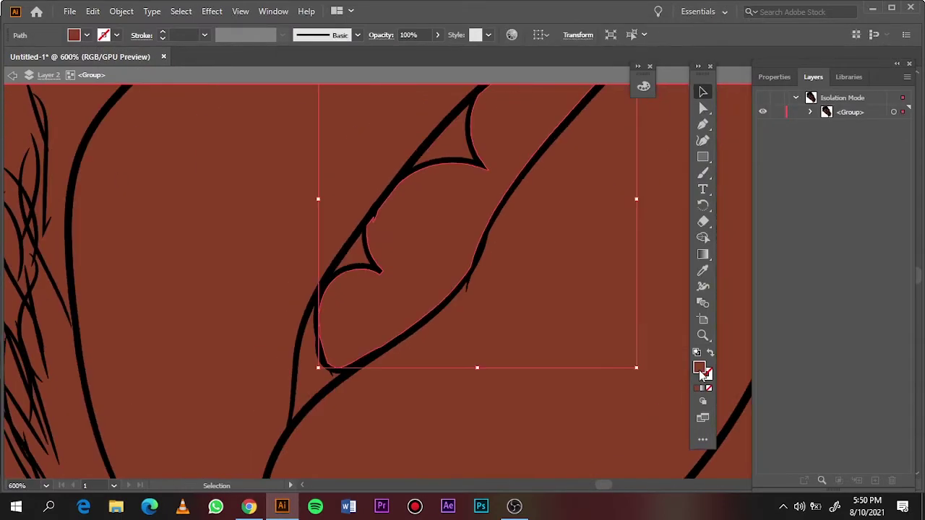
# Recolour a gap between the teeth and give the lip shape a darker red.
pyautogui.click(386, 344)
pyautogui.doubleClick(699, 368)
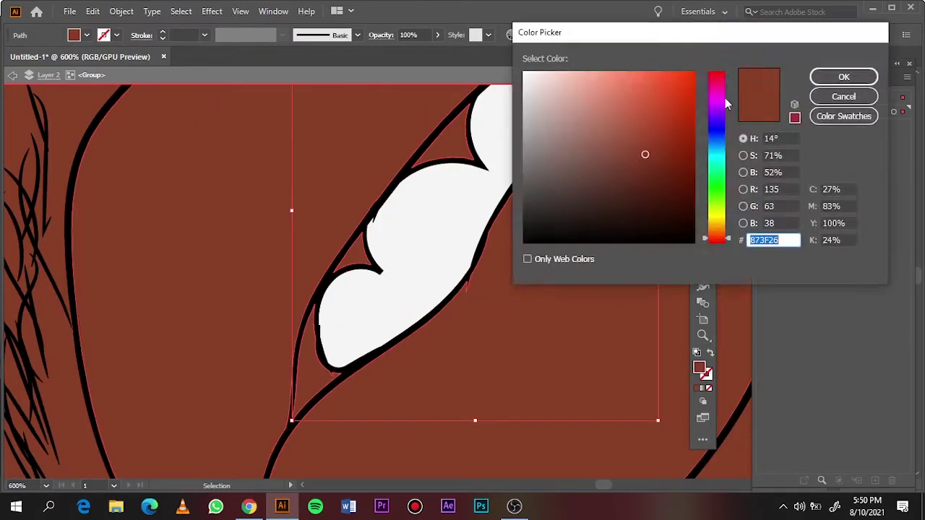
pyautogui.click(844, 77)
pyautogui.click(279, 378)
pyautogui.scroll(8, 279, 377)
pyautogui.doubleClick(698, 367)
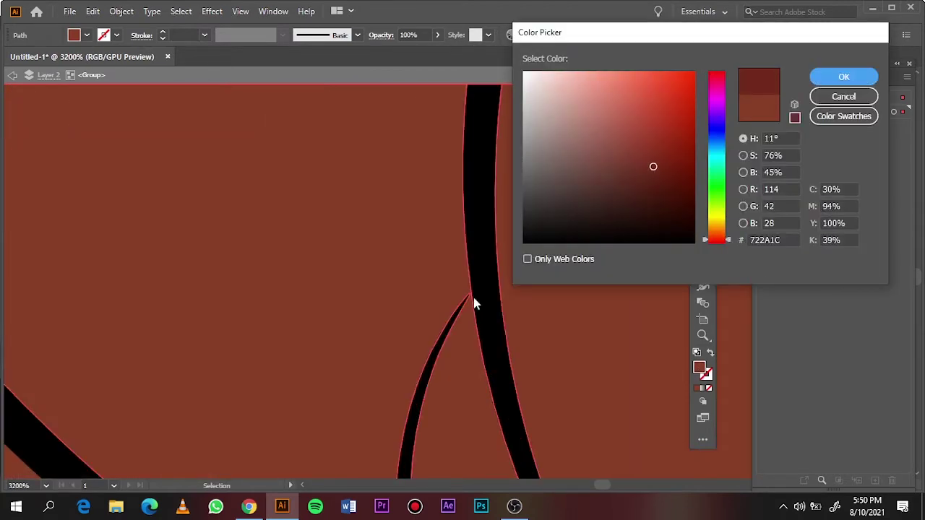
pyautogui.press('Return')
pyautogui.scroll(-8, 624, 329)
# Fill the small rounded shape lighter brown and the oval's highlight light grey.
pyautogui.click(469, 409)
pyautogui.scroll(5, 469, 410)
pyautogui.doubleClick(699, 368)
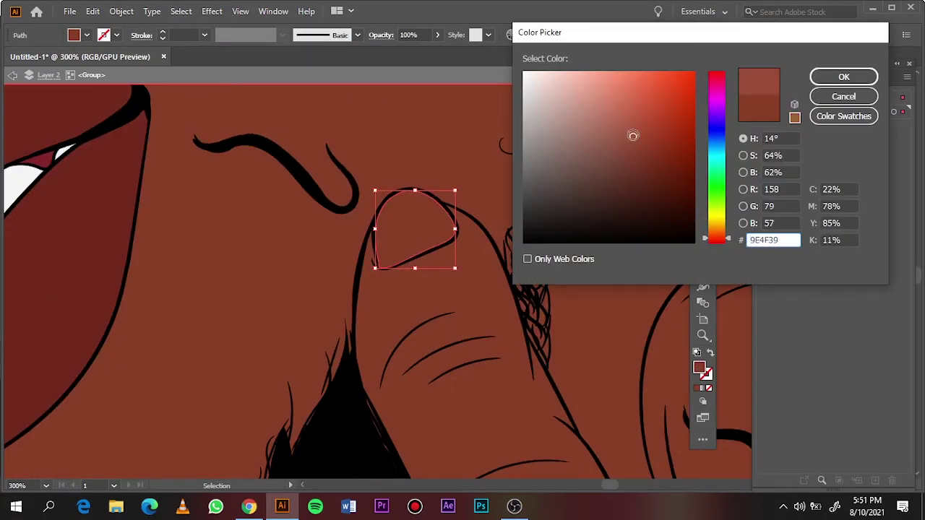
pyautogui.press('Return')
pyautogui.scroll(-8, 615, 405)
pyautogui.click(449, 179)
pyautogui.scroll(5, 449, 179)
pyautogui.doubleClick(699, 369)
pyautogui.click(533, 108)
pyautogui.press('Return')
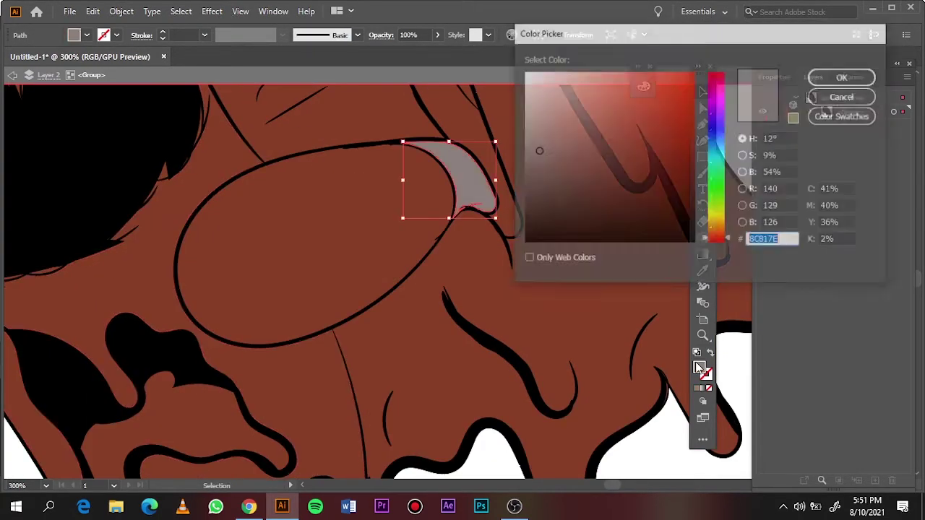
# Fill the oval beside the chin light grey and a mouth shape magenta.
pyautogui.click(394, 227)
pyautogui.doubleClick(699, 368)
pyautogui.press('Return')
pyautogui.scroll(-8, 594, 420)
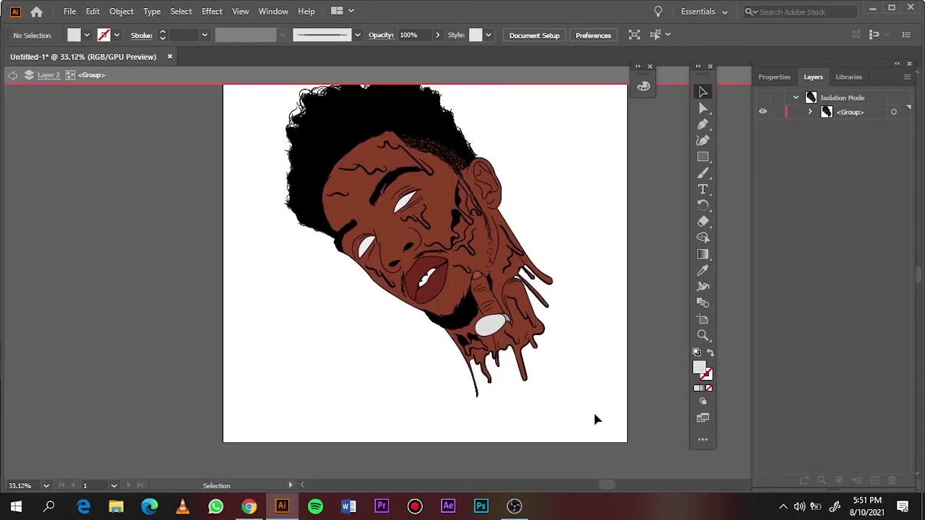
pyautogui.click(452, 299)
pyautogui.scroll(5, 452, 300)
pyautogui.doubleClick(699, 368)
pyautogui.click(630, 118)
pyautogui.press('Return')
pyautogui.scroll(-3, 305, 416)
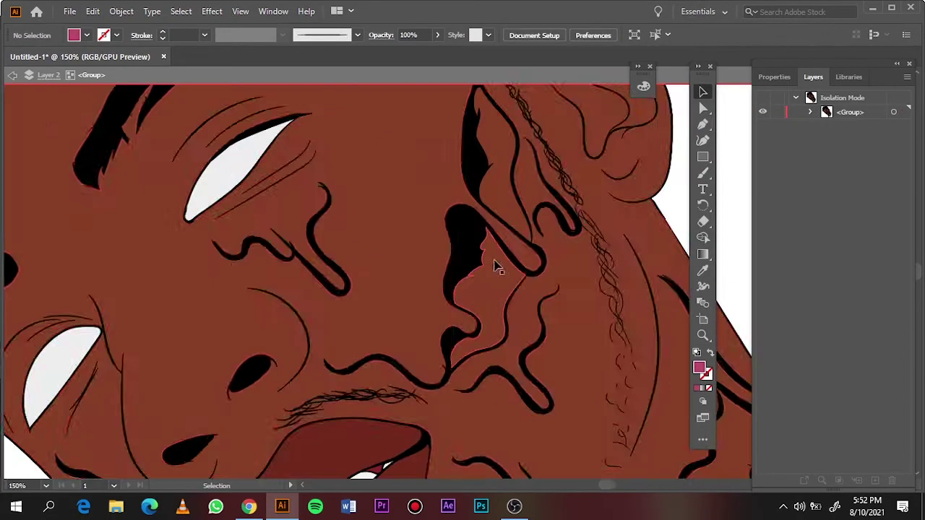
# Fill both shapes beside the nose green.
pyautogui.click(496, 264)
pyautogui.doubleClick(698, 368)
pyautogui.press('Return')
pyautogui.doubleClick(699, 368)
pyautogui.click(829, 78)
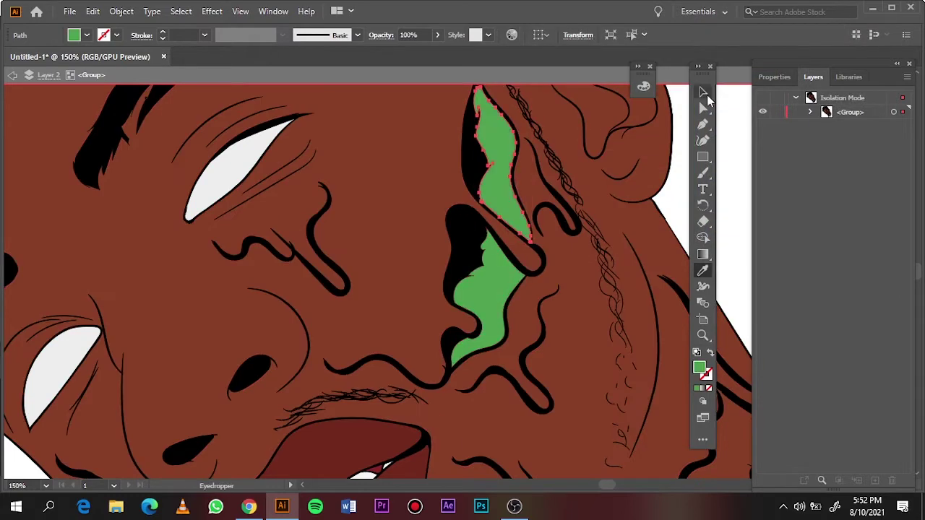
# Zoom out to the whole artboard and exit isolation mode.
pyautogui.hotkey('ctrl', '0')
pyautogui.click(671, 138)
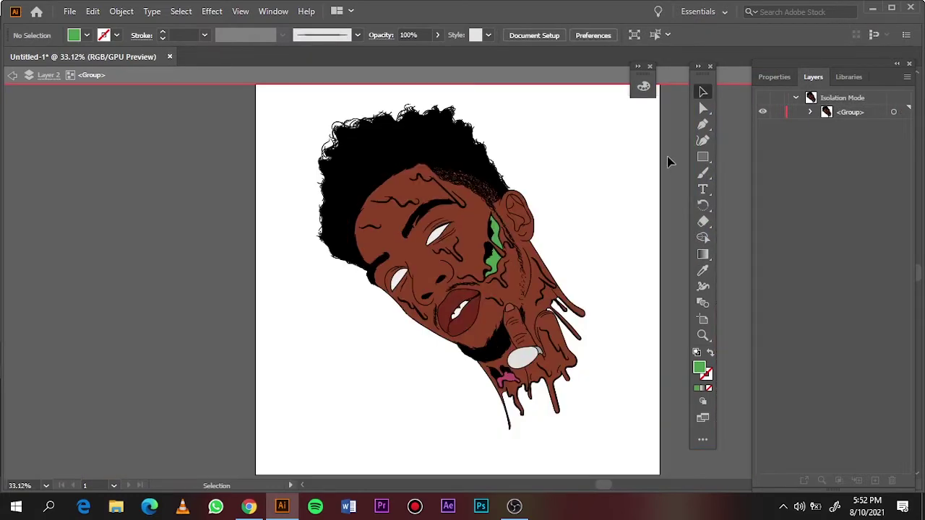
pyautogui.doubleClick(553, 176)
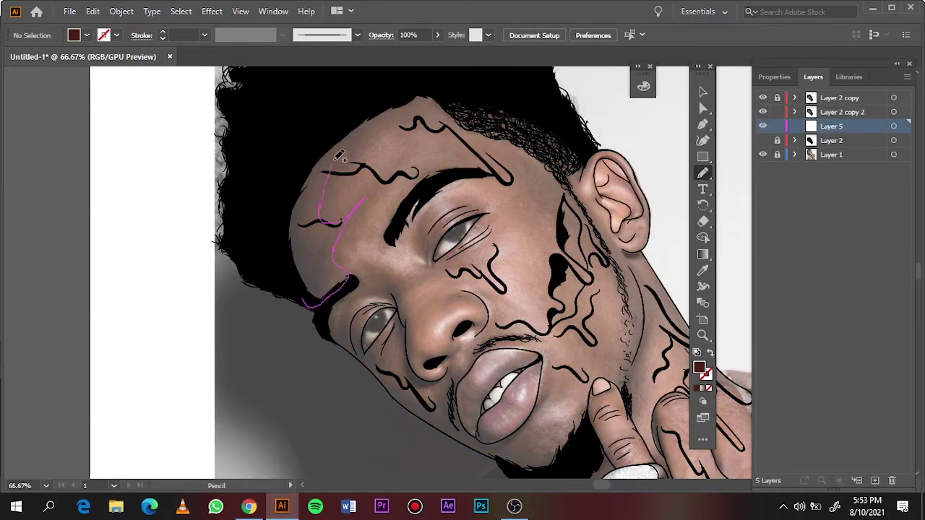
# Draw dark red shadow shapes over the left forehead, around the eye and along the face edge.
pyautogui.moveTo(338, 155); pyautogui.dragTo(341, 248)
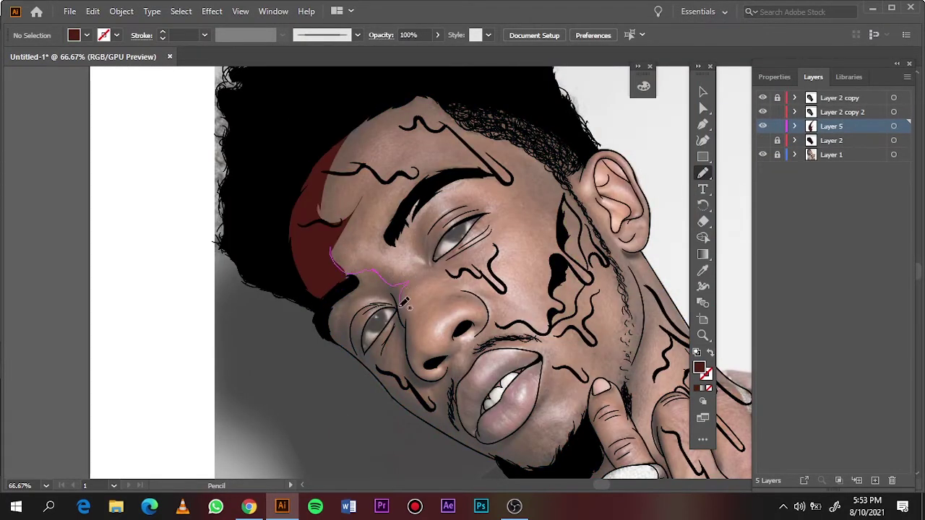
pyautogui.moveTo(356, 347); pyautogui.dragTo(355, 346)
pyautogui.scroll(4, 357, 346)
pyautogui.moveTo(293, 208); pyautogui.dragTo(319, 286)
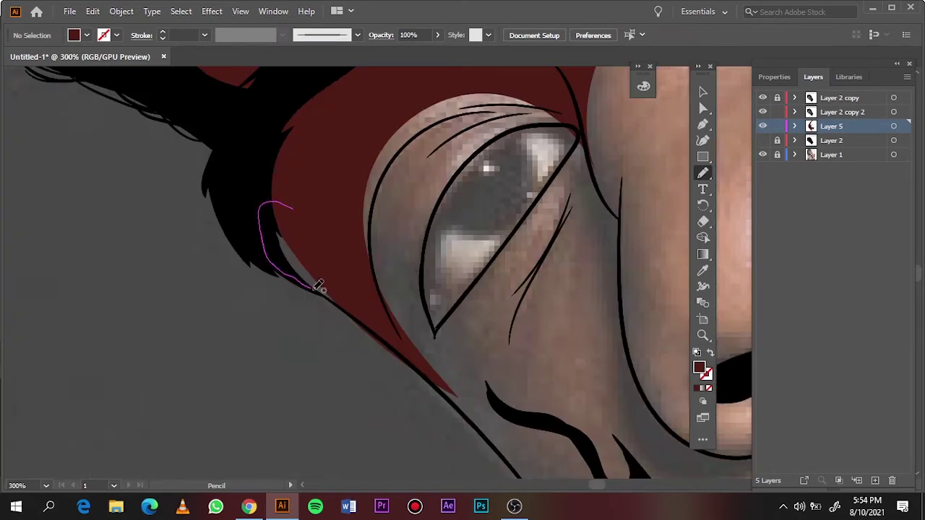
pyautogui.moveTo(554, 116); pyautogui.dragTo(405, 217)
pyautogui.scroll(-5, 405, 217)
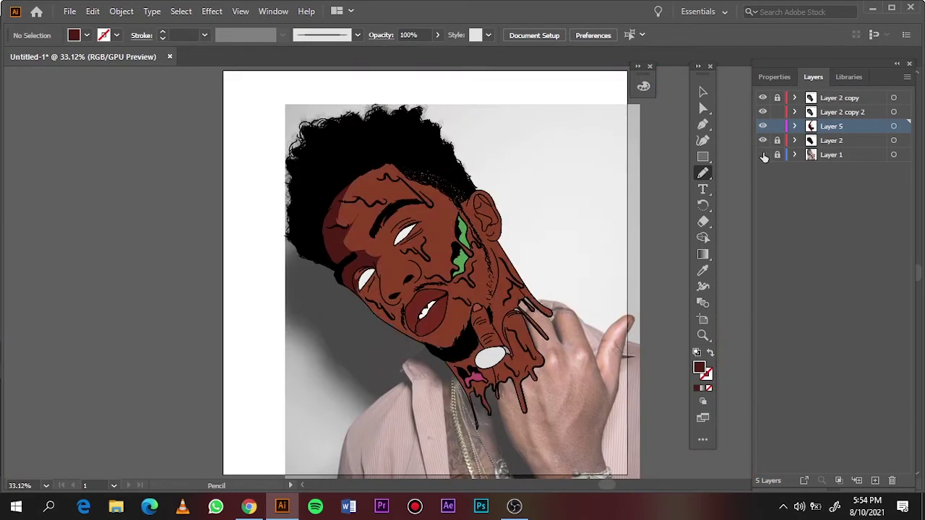
pyautogui.scroll(4, 346, 275)
pyautogui.moveTo(410, 309); pyautogui.dragTo(289, 249)
pyautogui.hotkey('ctrl', '0')
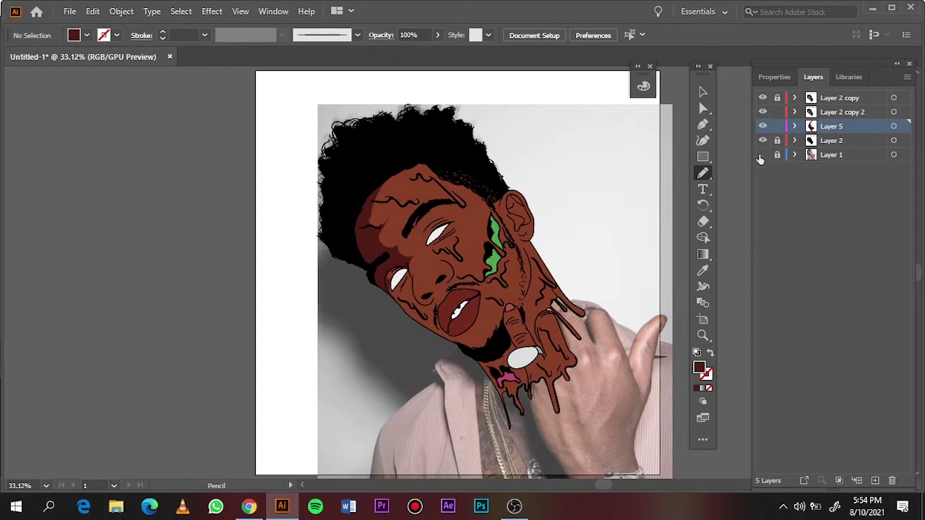
# With the brown skin layer hidden, draw a shadow beside the eye, then show the layer again.
pyautogui.click(762, 140)
pyautogui.scroll(3, 370, 161)
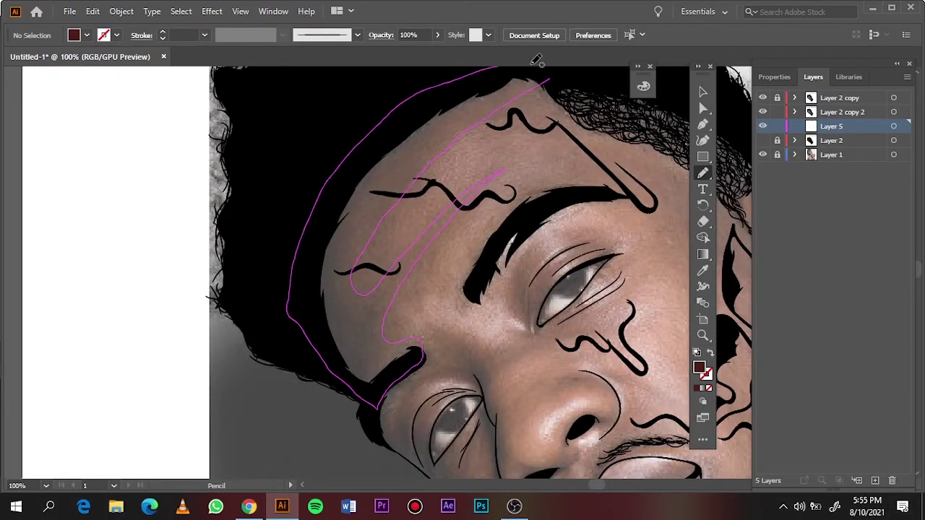
pyautogui.scroll(2, 289, 246)
pyautogui.scroll(2, 289, 246)
pyautogui.moveTo(280, 275); pyautogui.dragTo(282, 242)
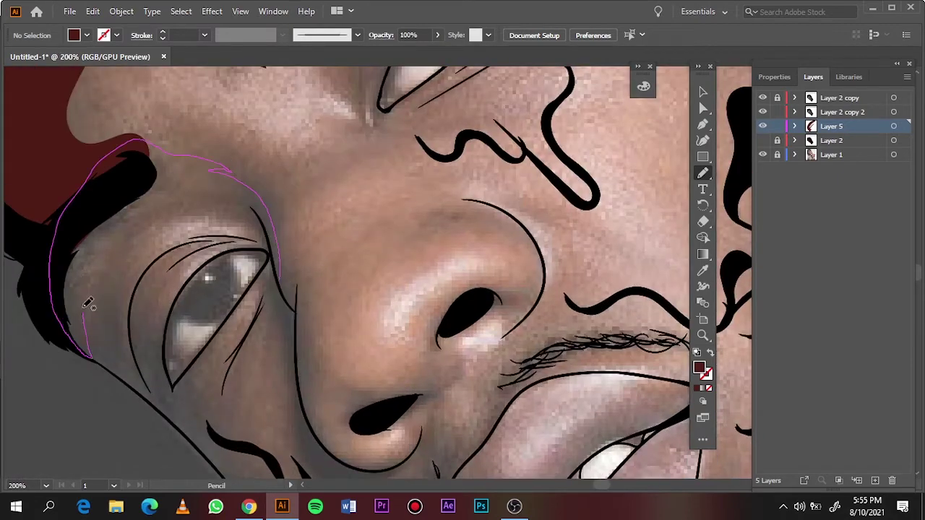
pyautogui.scroll(-1, 216, 257)
pyautogui.scroll(3, 137, 245)
pyautogui.scroll(-6, 137, 246)
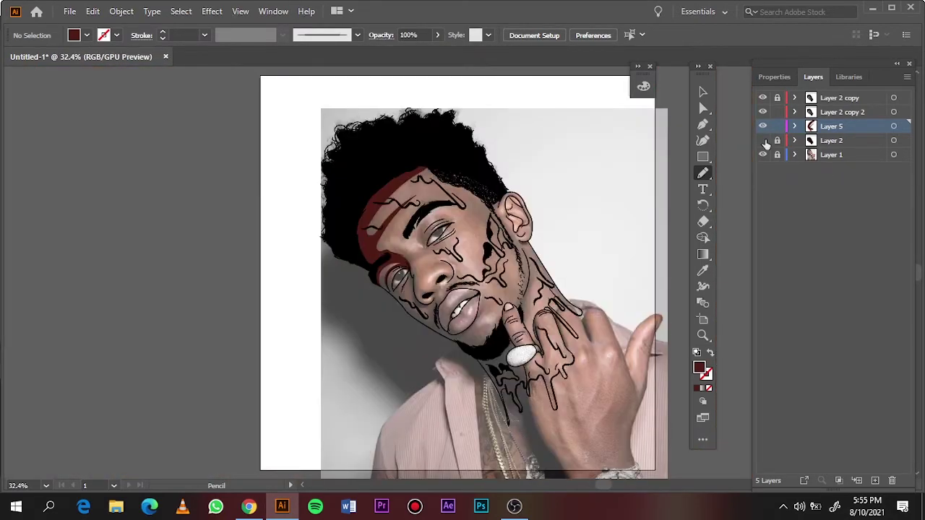
pyautogui.click(762, 141)
# Draw a shadow curve around the eye and nose and a dark red jawline shadow.
pyautogui.scroll(5, 372, 167)
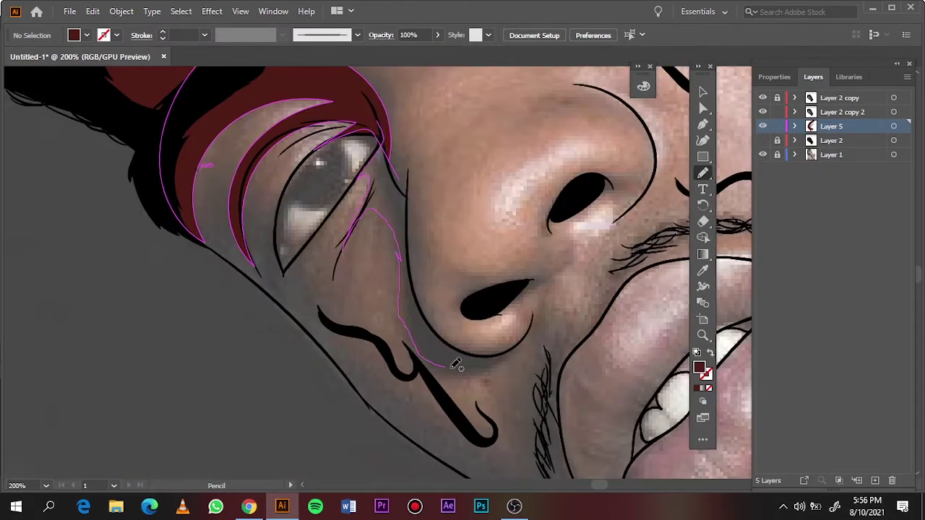
pyautogui.moveTo(463, 269); pyautogui.dragTo(428, 134)
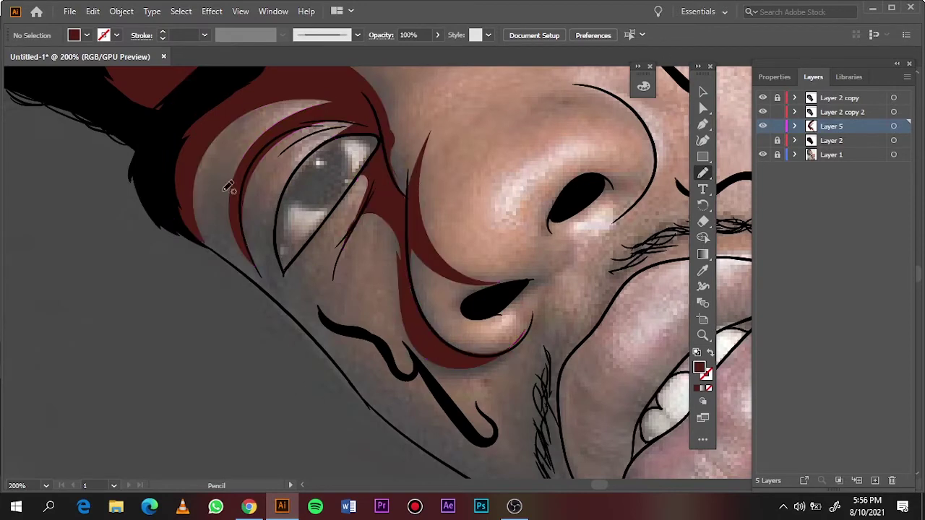
pyautogui.scroll(-6, 302, 322)
pyautogui.click(763, 140)
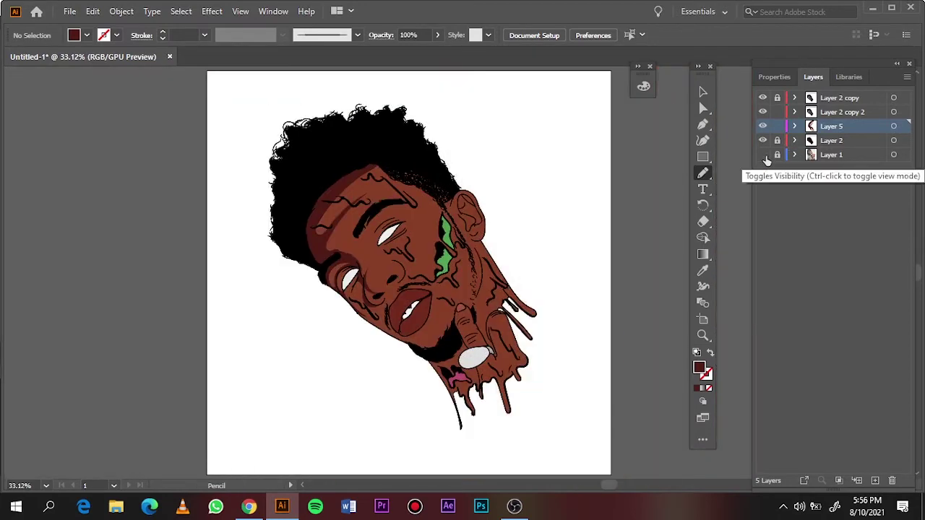
pyautogui.click(762, 141)
pyautogui.scroll(5, 381, 326)
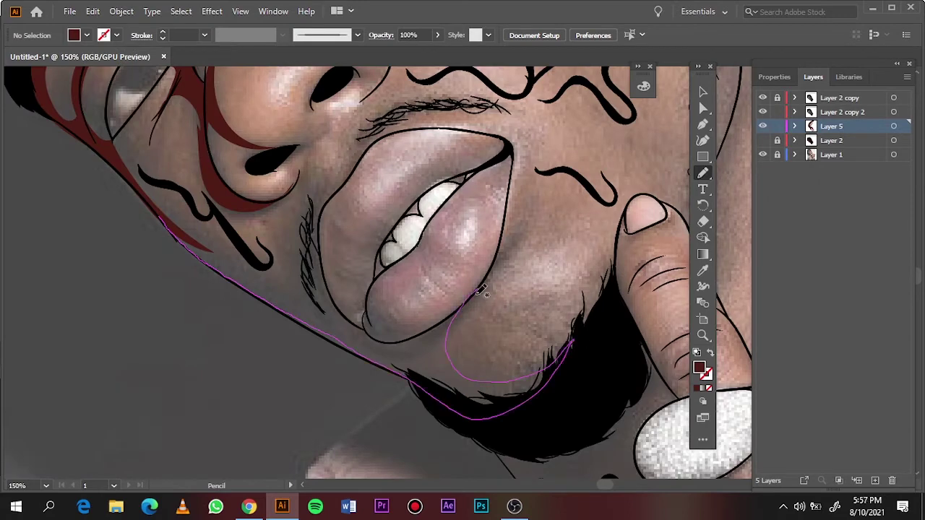
pyautogui.moveTo(153, 205); pyautogui.dragTo(255, 286)
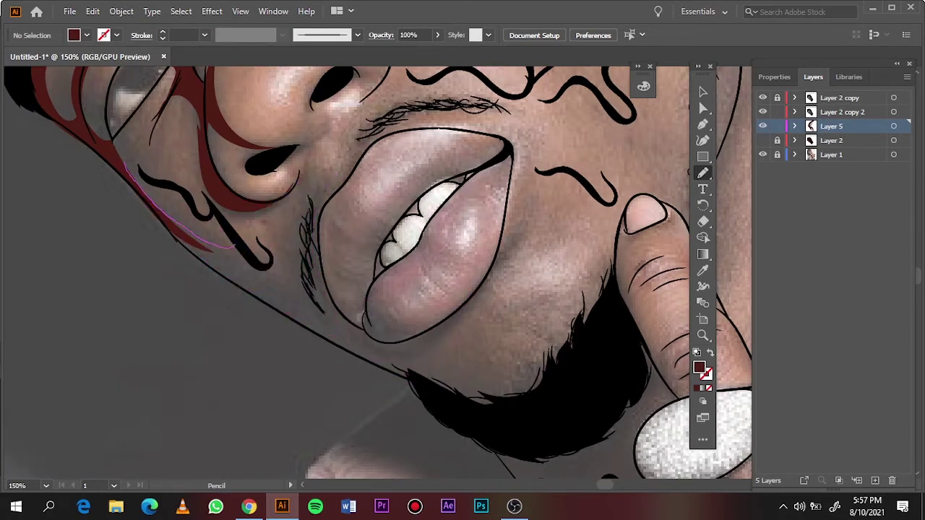
pyautogui.moveTo(329, 269); pyautogui.dragTo(320, 310)
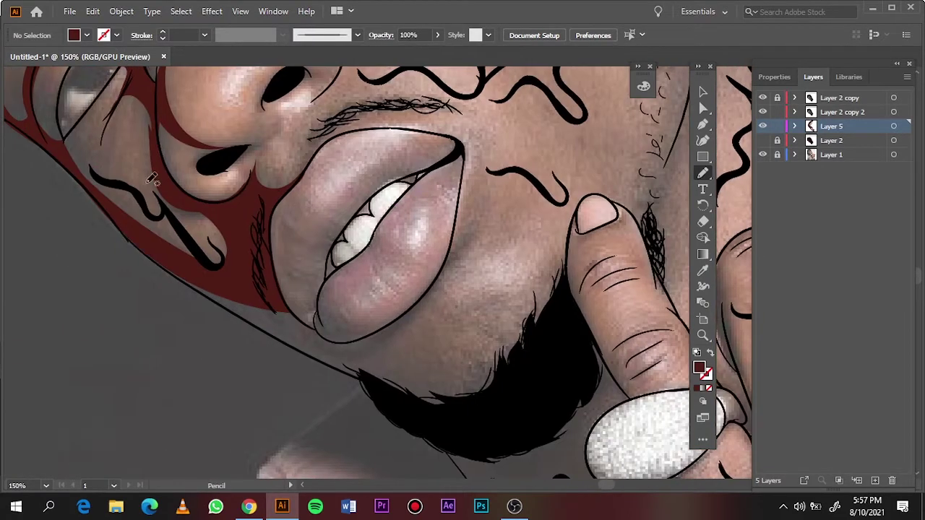
pyautogui.scroll(5, 68, 186)
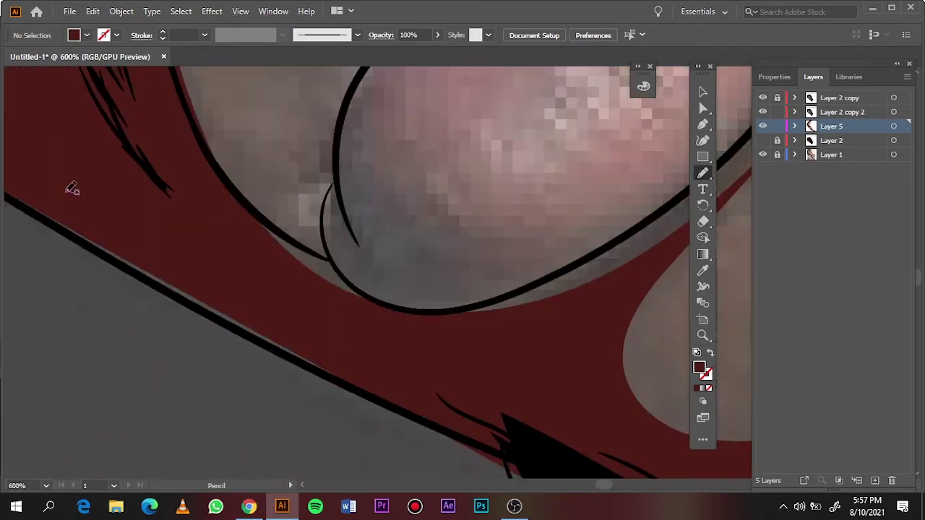
pyautogui.hotkey('ctrl', '0')
# Draw a crescent shadow around the nose, then add a new empty Layer 6.
pyautogui.click(762, 155)
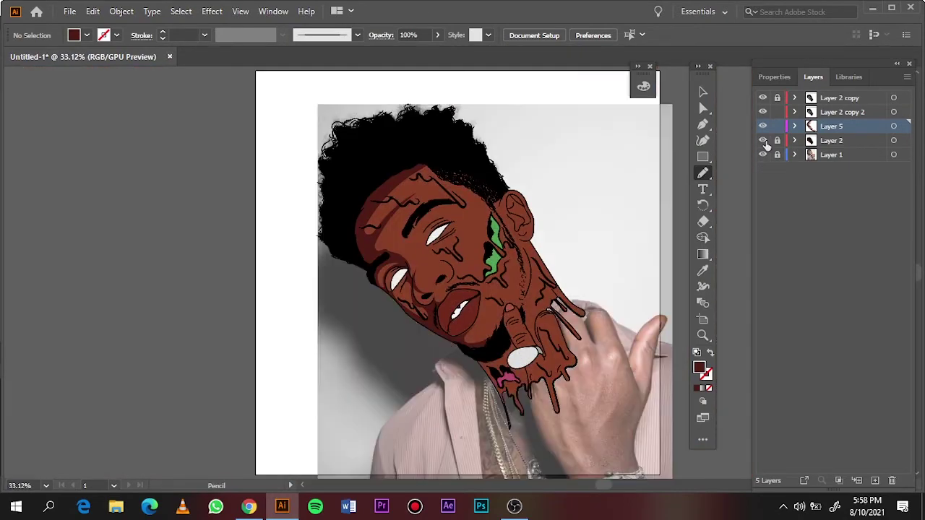
pyautogui.scroll(4, 399, 268)
pyautogui.hscroll(5, 535, 245)
pyautogui.scroll(-2, 433, 289)
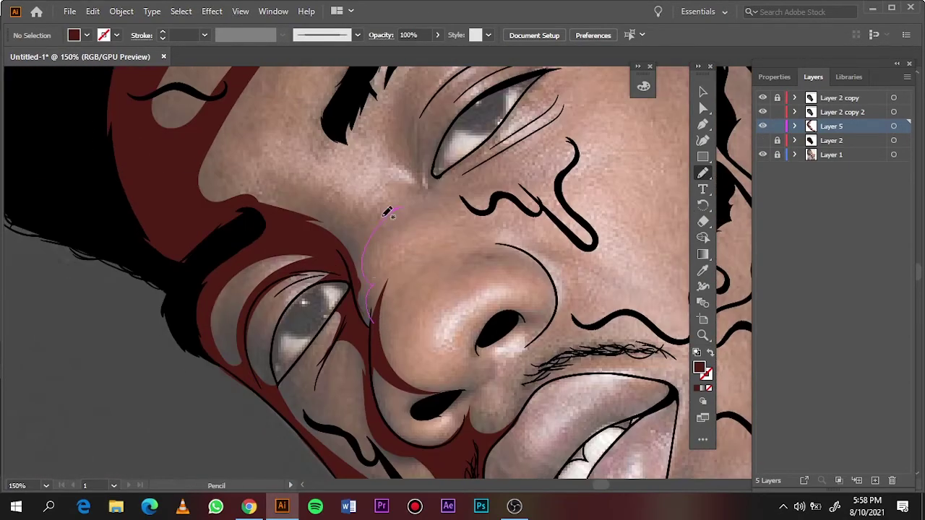
pyautogui.hscroll(6, 238, 340)
pyautogui.moveTo(289, 318); pyautogui.dragTo(254, 377)
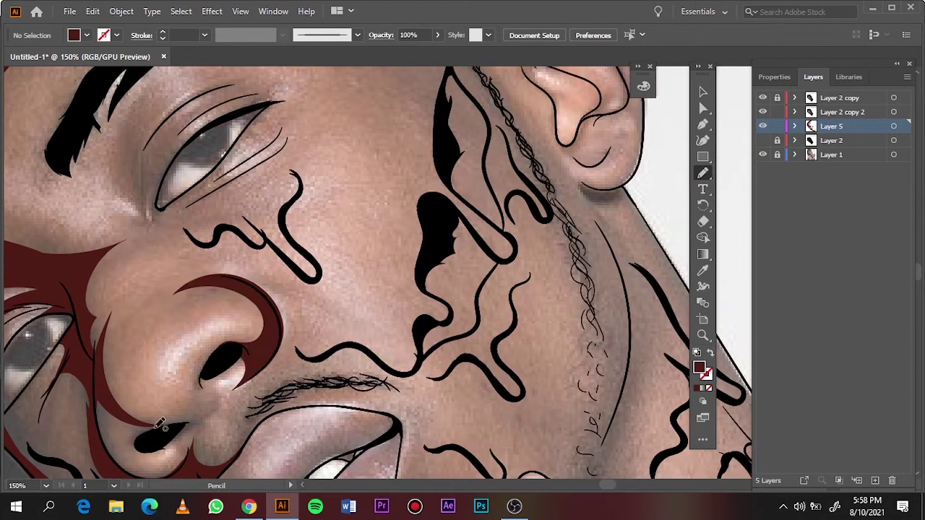
pyautogui.moveTo(189, 419); pyautogui.dragTo(166, 437)
pyautogui.hotkey('ctrl', '0')
pyautogui.click(762, 155)
pyautogui.scroll(2, 402, 199)
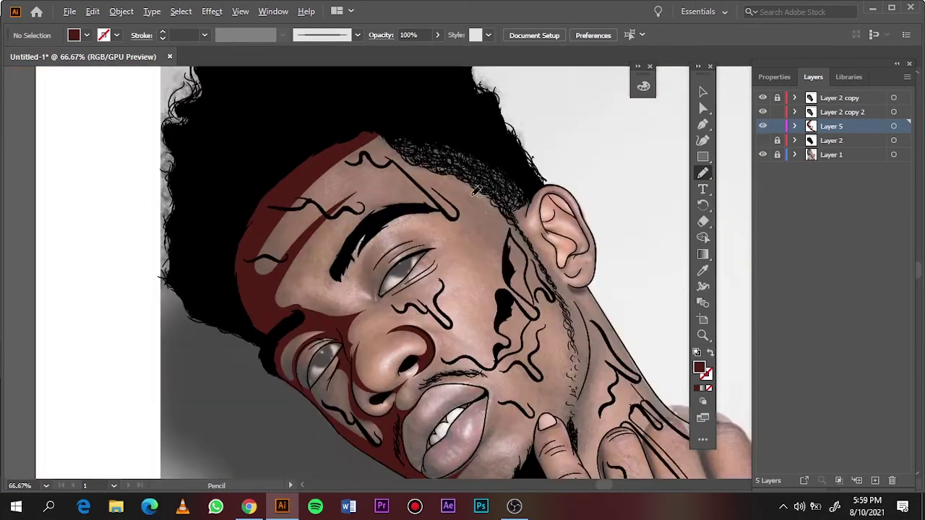
pyautogui.scroll(-1, 402, 199)
pyautogui.click(874, 480)
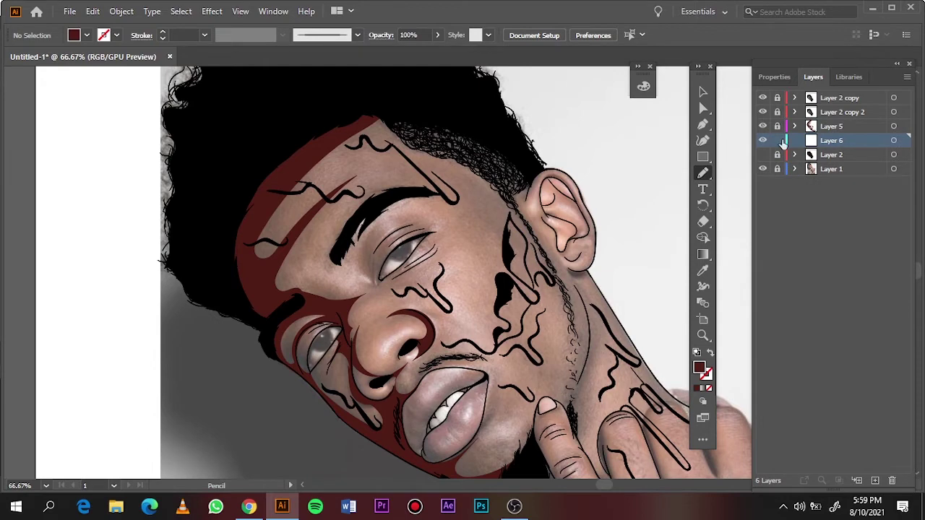
# Draw the first dark brown shadow shapes across the forehead and brow while the skin layer is hidden.
pyautogui.click(763, 154)
pyautogui.press('i')
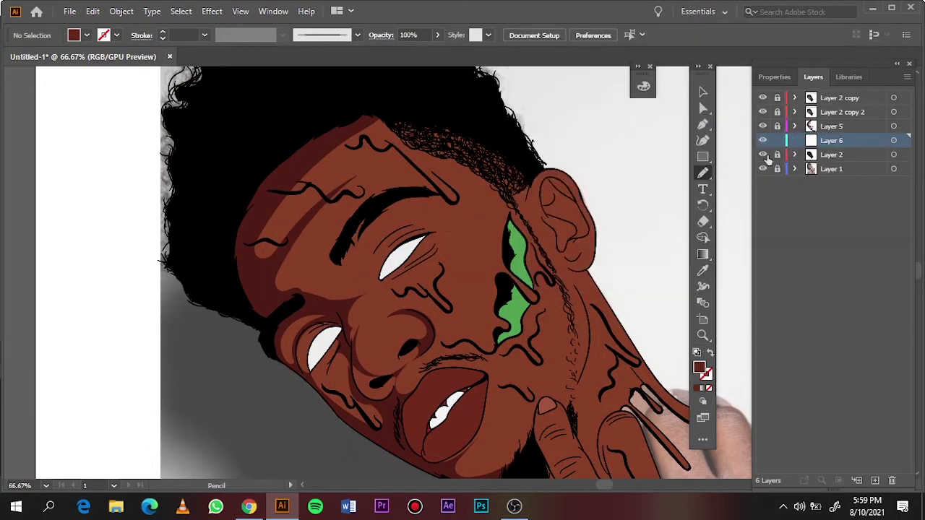
pyautogui.click(762, 155)
pyautogui.hotkey('ctrl', '1')
pyautogui.moveTo(302, 156); pyautogui.dragTo(283, 255)
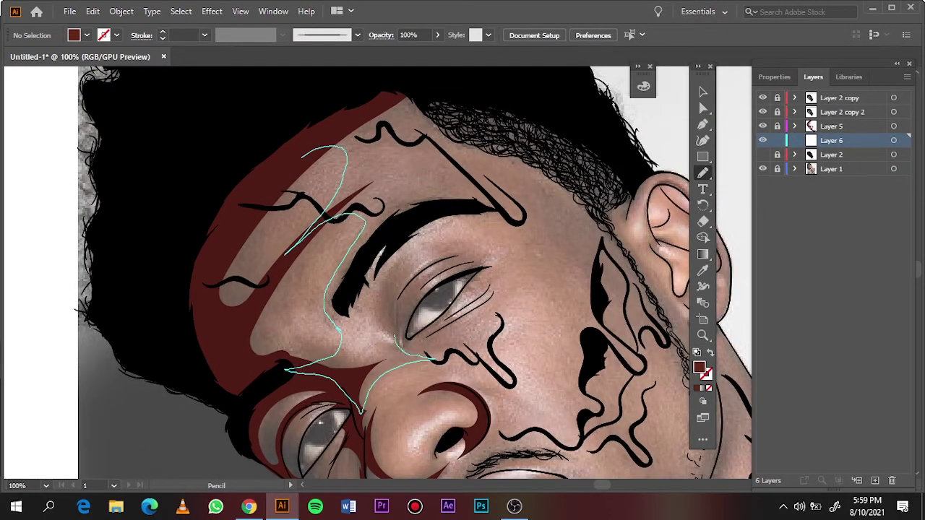
pyautogui.hotkey('ctrl', '0')
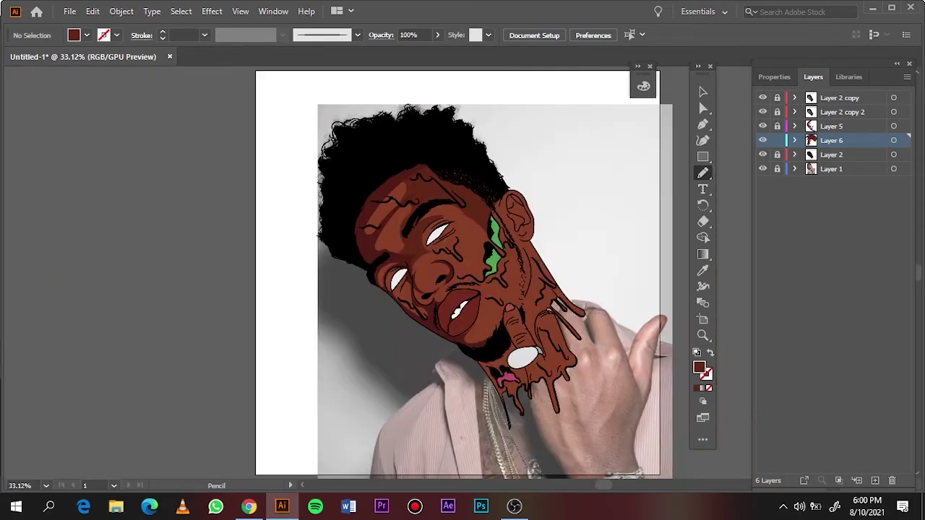
pyautogui.scroll(4, 576, 216)
pyautogui.moveTo(476, 323); pyautogui.dragTo(385, 285)
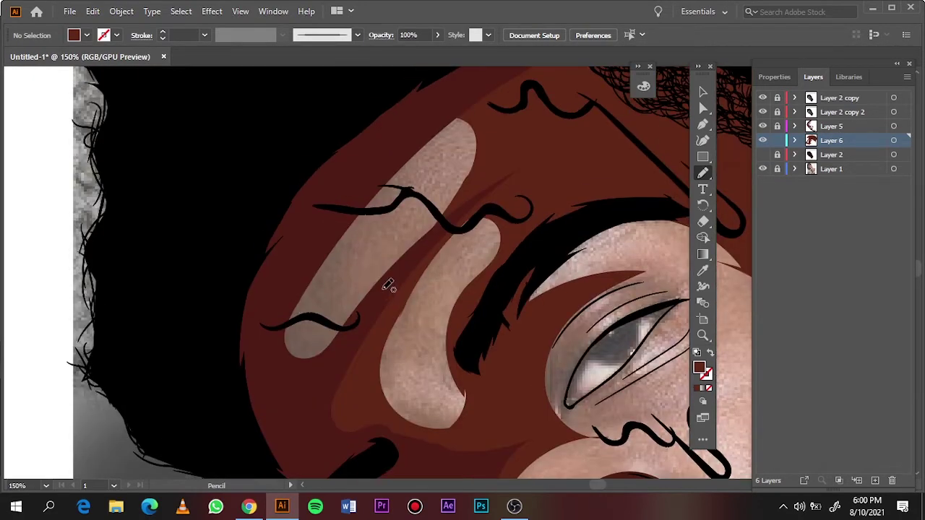
# Add a dark shadow shape over the cheek and nose.
pyautogui.hotkey('ctrl', '0')
pyautogui.click(762, 154)
pyautogui.click(762, 168)
pyautogui.click(762, 168)
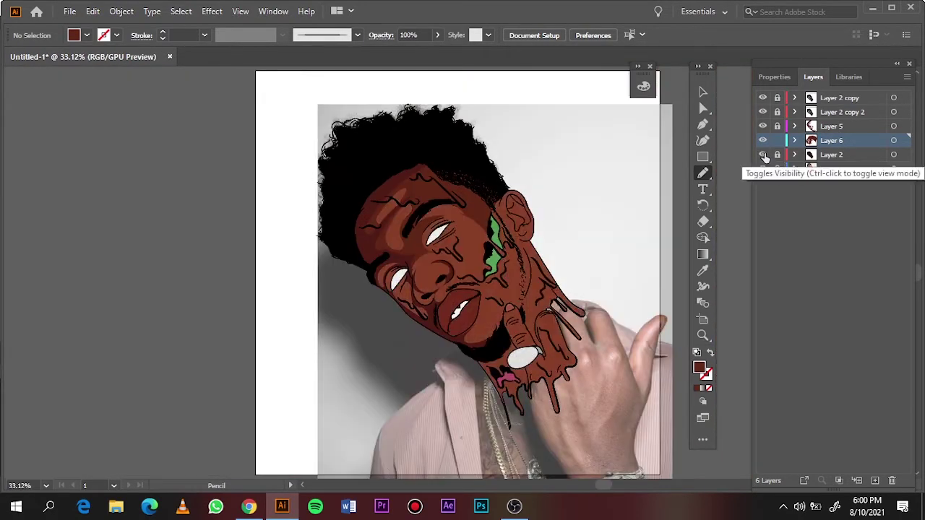
pyautogui.hotkey('ctrl', '1')
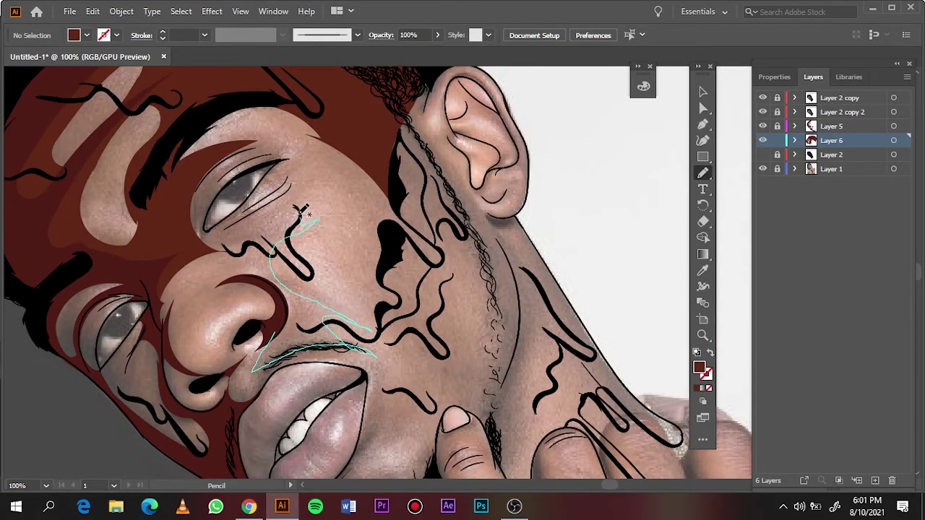
pyautogui.moveTo(194, 258); pyautogui.dragTo(196, 254)
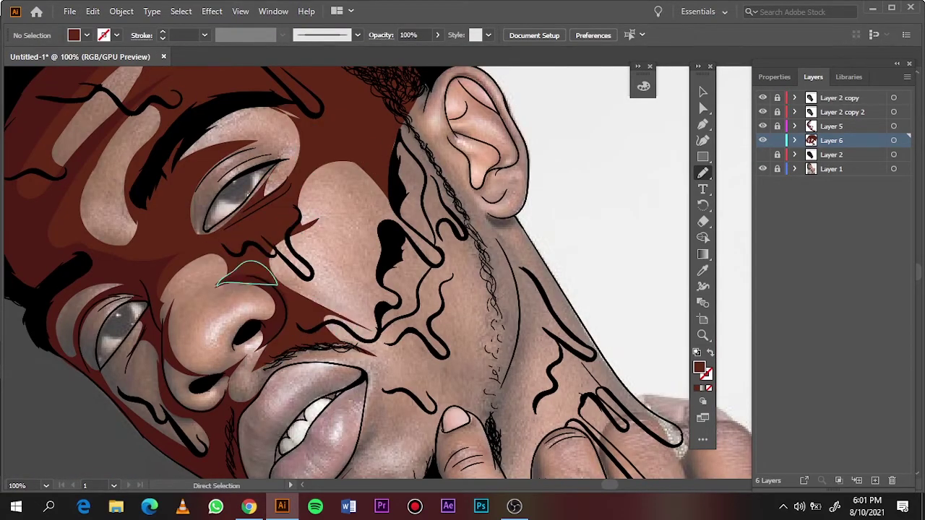
# Trace shadow shapes beside the mouth and across the face, comparing with the reference photo.
pyautogui.hotkey('ctrl', '0')
pyautogui.click(762, 169)
pyautogui.scroll(5, 509, 270)
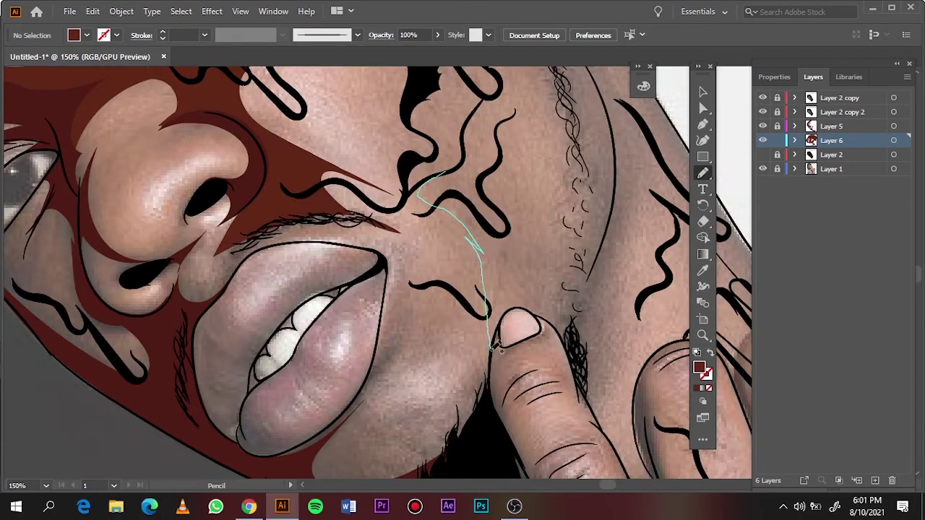
pyautogui.moveTo(473, 127); pyautogui.dragTo(471, 124)
pyautogui.scroll(-3, 408, 172)
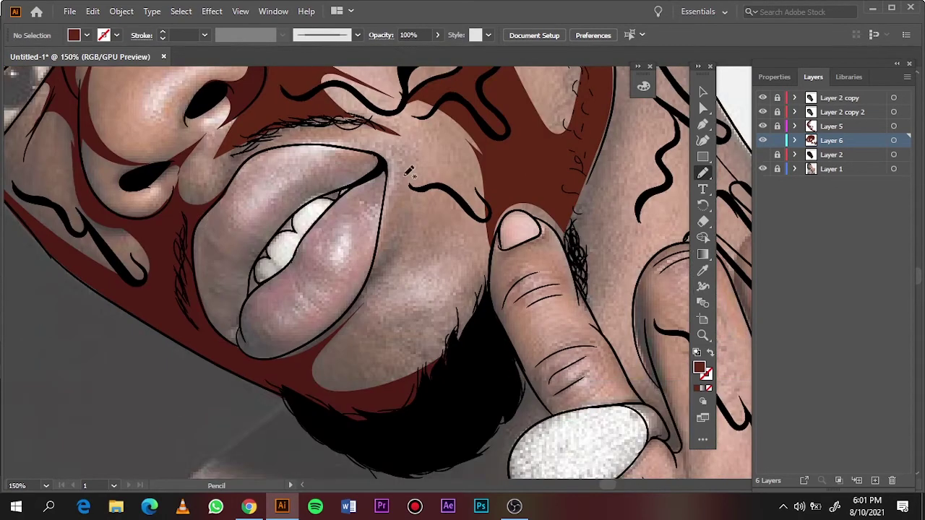
pyautogui.moveTo(488, 298); pyautogui.dragTo(486, 296)
pyautogui.hotkey('ctrl', '0')
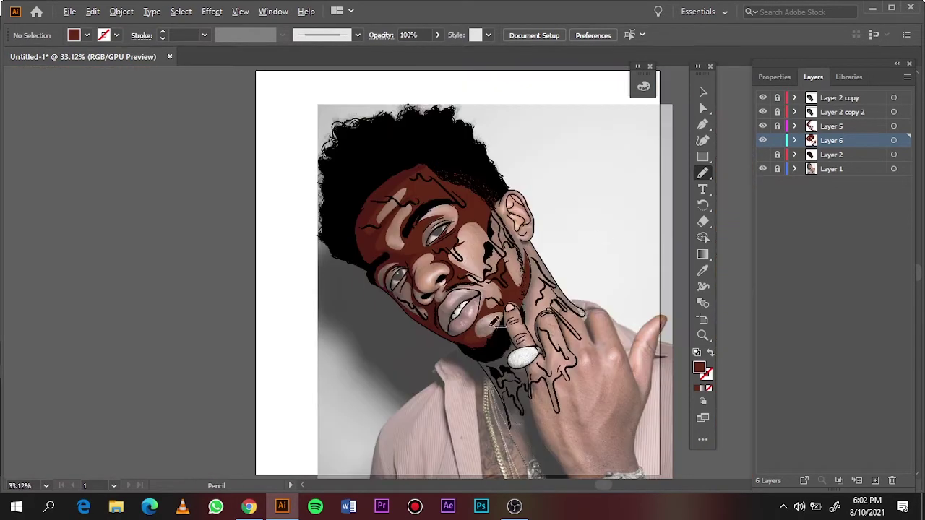
pyautogui.scroll(5, 505, 275)
pyautogui.moveTo(621, 202); pyautogui.dragTo(672, 254)
pyautogui.hotkey('ctrl', '0')
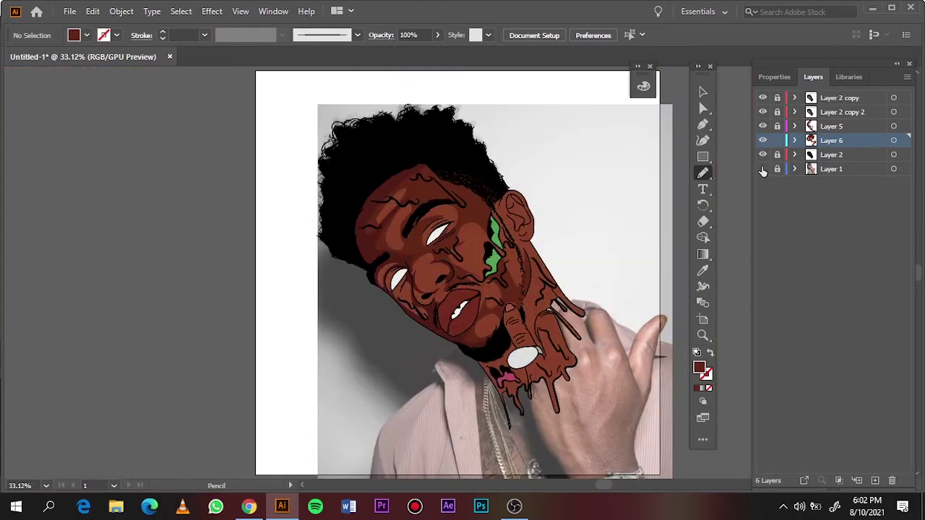
# Trace a closed shadow shape around the nose and nostril.
pyautogui.click(762, 169)
pyautogui.click(762, 168)
pyautogui.scroll(5, 354, 180)
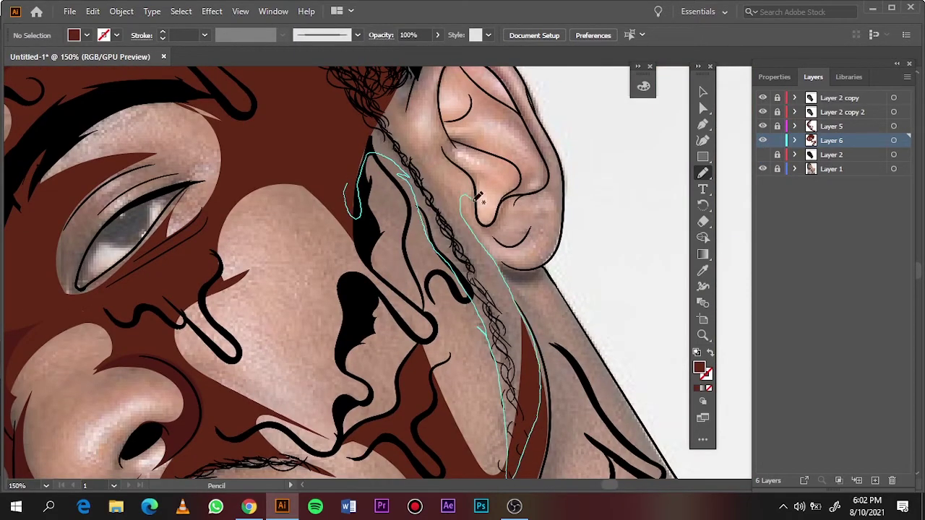
pyautogui.hotkey('ctrl', '0')
pyautogui.click(762, 169)
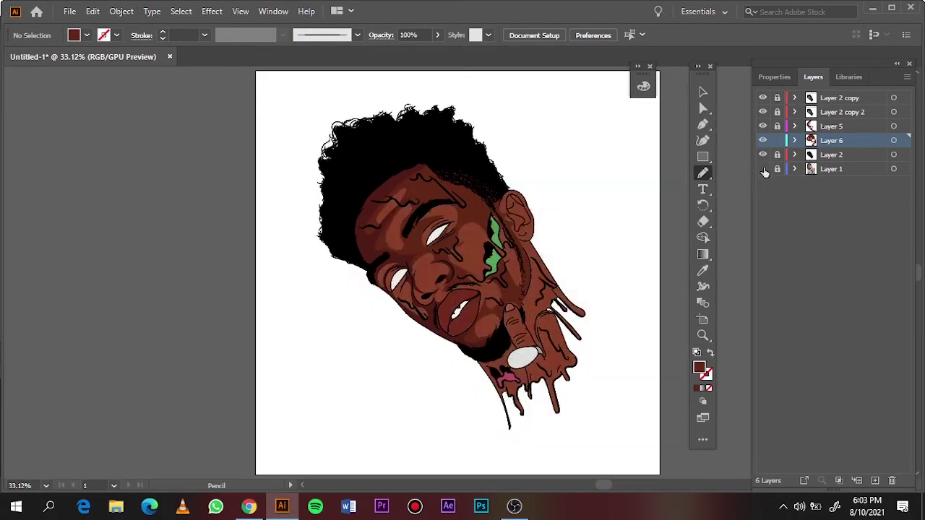
pyautogui.scroll(5, 442, 273)
pyautogui.moveTo(497, 239); pyautogui.dragTo(496, 237)
pyautogui.moveTo(383, 276); pyautogui.dragTo(448, 302)
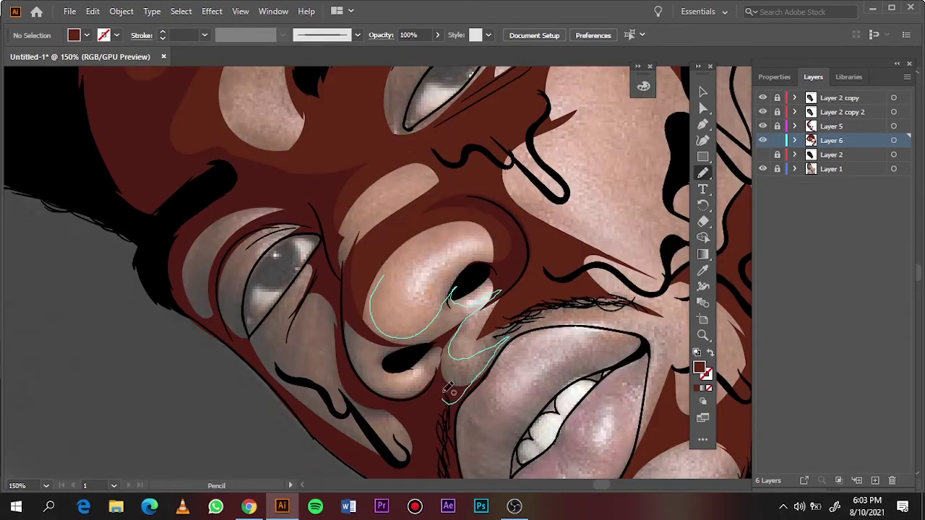
pyautogui.moveTo(444, 397); pyautogui.dragTo(372, 286)
pyautogui.moveTo(362, 343); pyautogui.dragTo(442, 370)
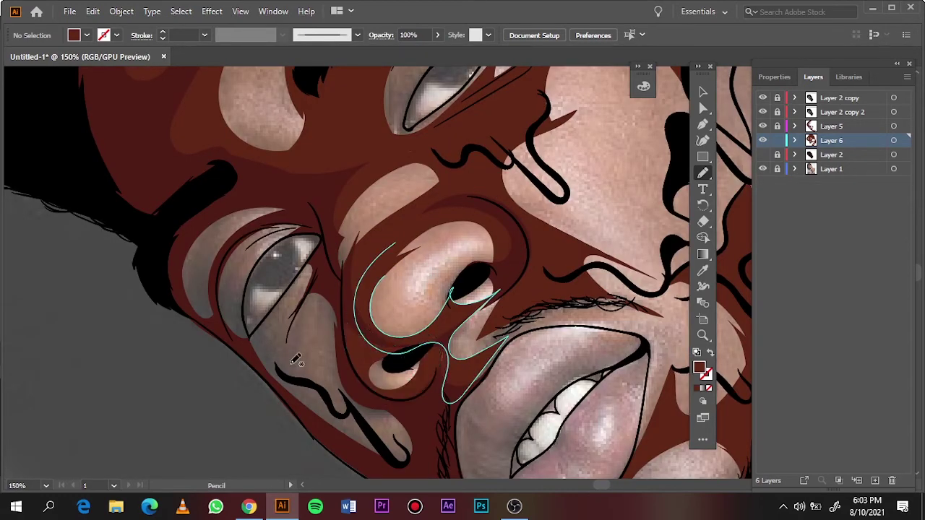
# Trace a shadow along the neck below the ear.
pyautogui.hotkey('ctrl', '0')
pyautogui.click(762, 155)
pyautogui.click(762, 169)
pyautogui.scroll(5, 396, 325)
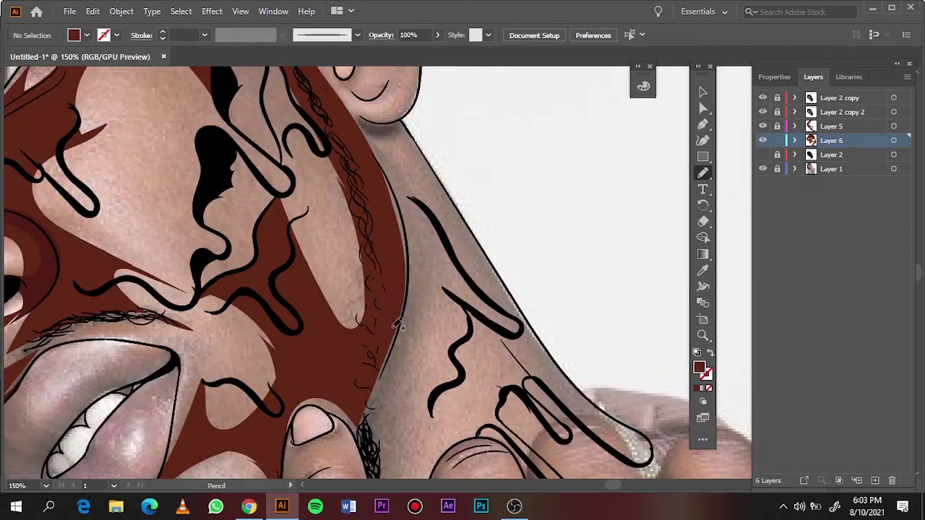
pyautogui.moveTo(380, 118); pyautogui.dragTo(383, 121)
# Add shadow shapes beside the green patch and, on Layer 5, near the ear.
pyautogui.hotkey('ctrl', '0')
pyautogui.click(762, 169)
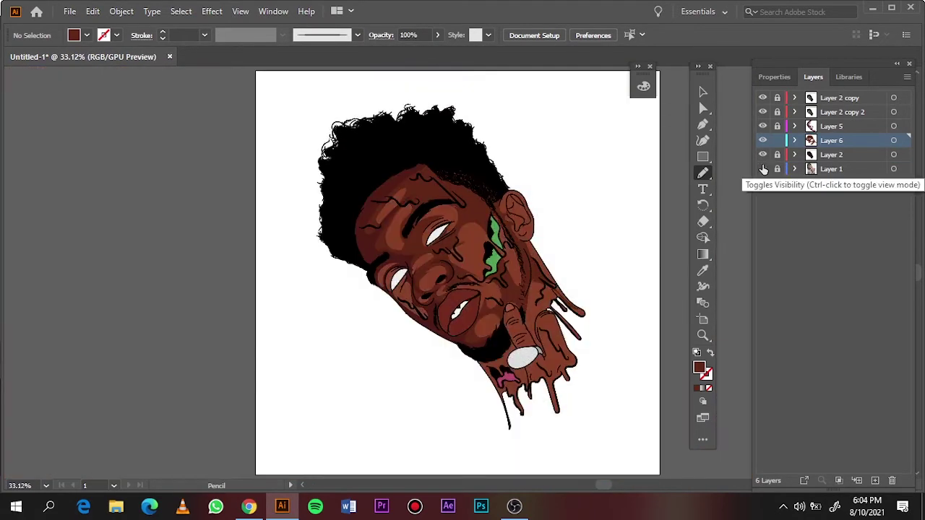
pyautogui.scroll(4, 387, 381)
pyautogui.moveTo(451, 283); pyautogui.dragTo(447, 288)
pyautogui.scroll(2, 506, 246)
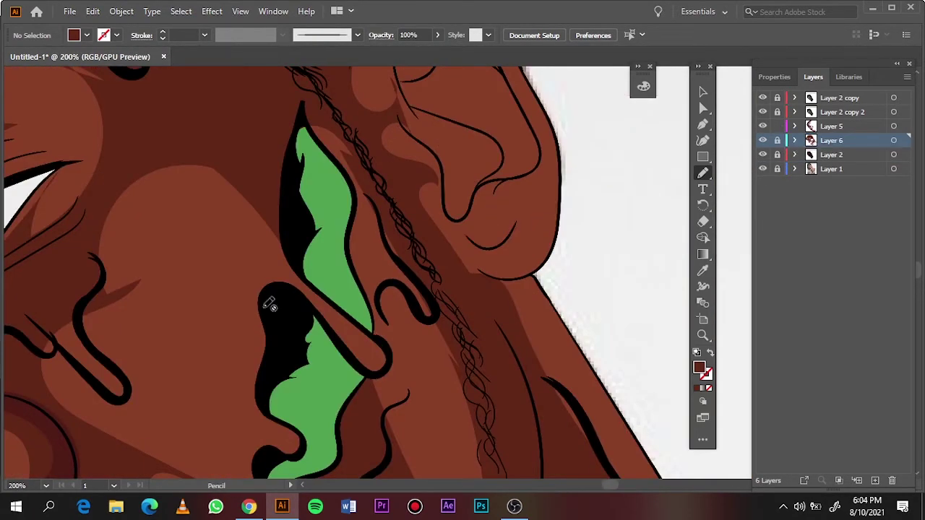
pyautogui.click(831, 126)
pyautogui.moveTo(502, 268); pyautogui.dragTo(547, 269)
# Shade the thumb with a closed dark red shadow shape.
pyautogui.hotkey('ctrl', '0')
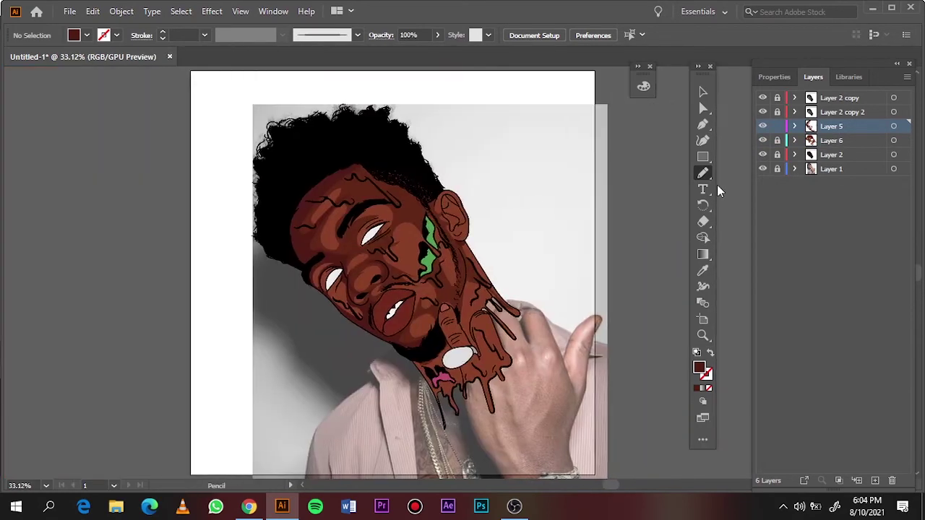
pyautogui.click(762, 168)
pyautogui.scroll(5, 434, 303)
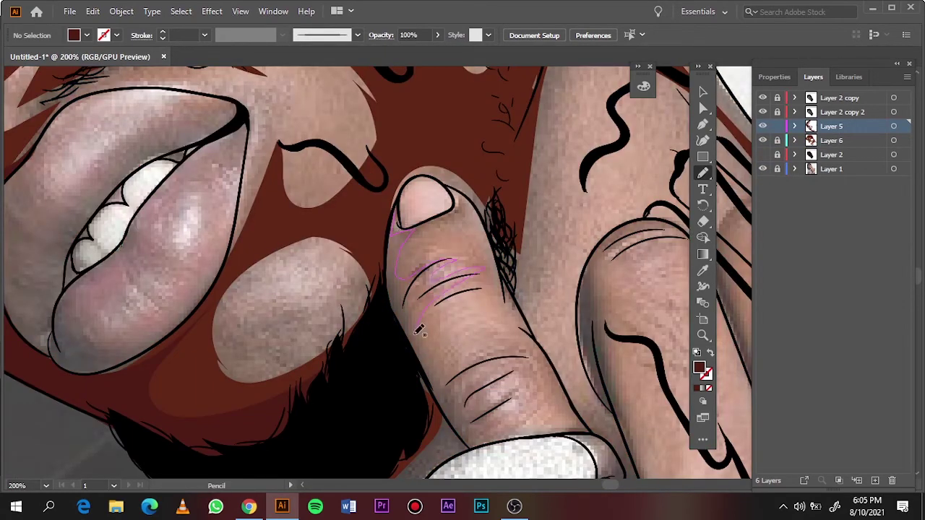
pyautogui.moveTo(397, 209); pyautogui.dragTo(398, 211)
pyautogui.moveTo(399, 230); pyautogui.dragTo(397, 267)
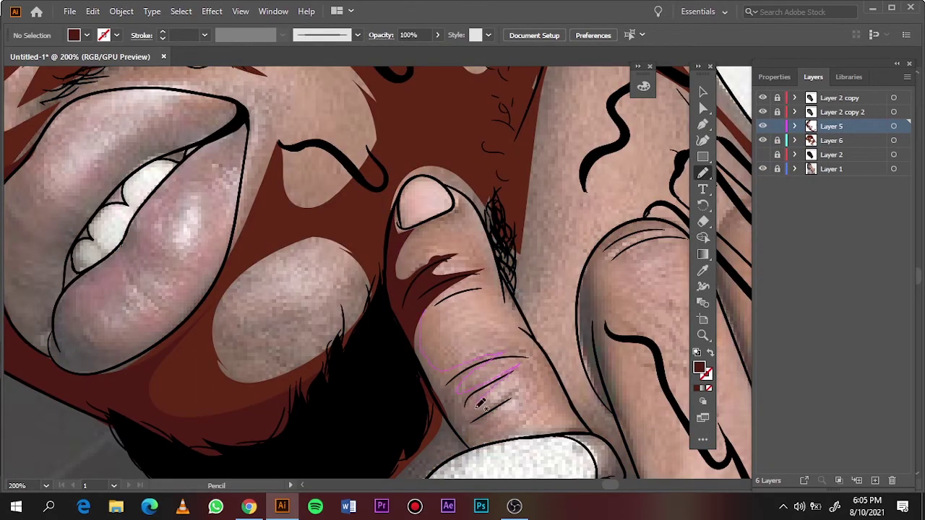
pyautogui.moveTo(498, 442); pyautogui.dragTo(497, 443)
pyautogui.hotkey('ctrl', '0')
# Add a dark red shadow under the white oval along the drip.
pyautogui.click(762, 168)
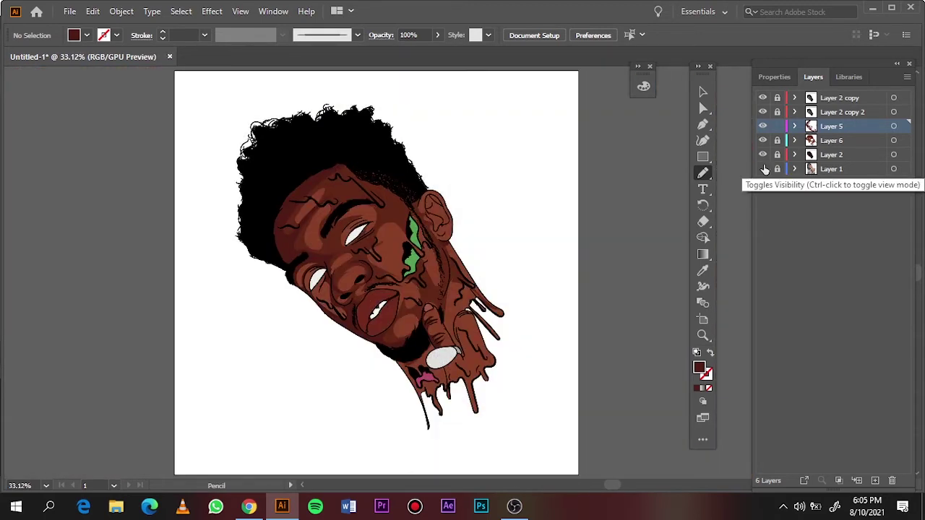
pyautogui.scroll(5, 372, 244)
pyautogui.moveTo(354, 305); pyautogui.dragTo(363, 242)
pyautogui.moveTo(409, 339); pyautogui.dragTo(414, 346)
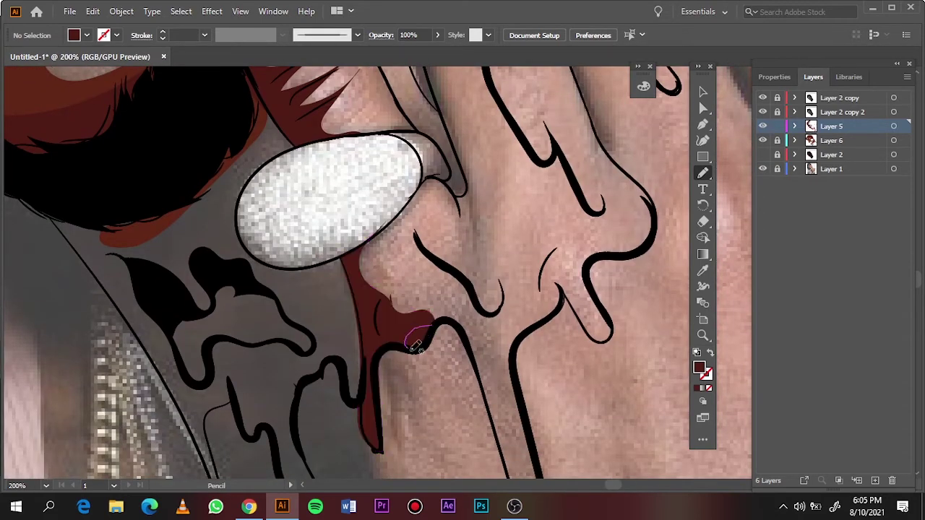
pyautogui.moveTo(442, 175); pyautogui.dragTo(442, 175)
pyautogui.hotkey('ctrl', '0')
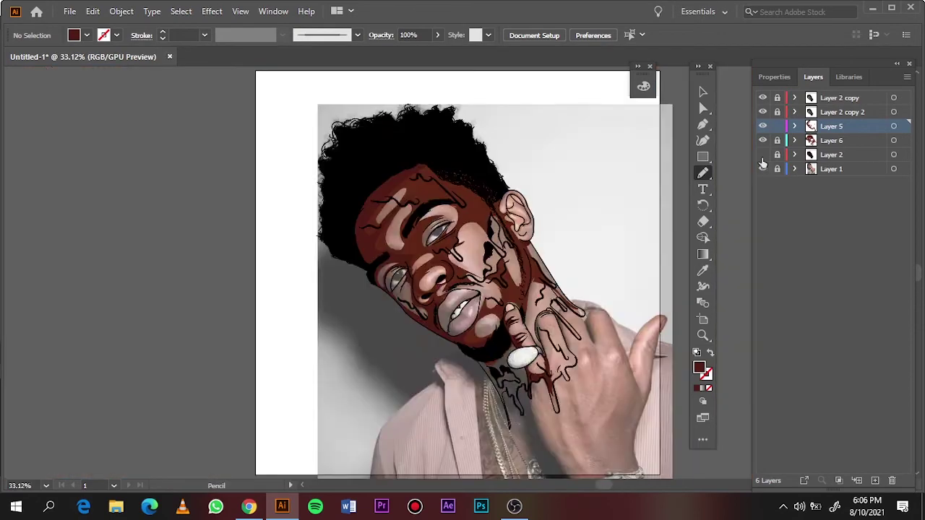
# Shade the hand and the finger edge with dark red shadow shapes.
pyautogui.scroll(5, 473, 226)
pyautogui.moveTo(468, 349); pyautogui.dragTo(467, 350)
pyautogui.hotkey('ctrl', '0')
pyautogui.scroll(5, 431, 144)
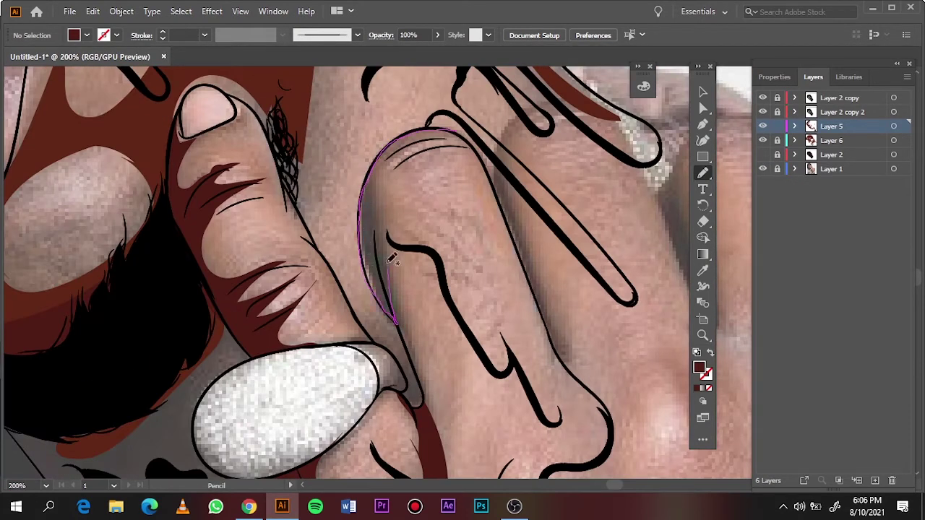
pyautogui.moveTo(440, 146); pyautogui.dragTo(452, 141)
pyautogui.moveTo(436, 137); pyautogui.dragTo(468, 145)
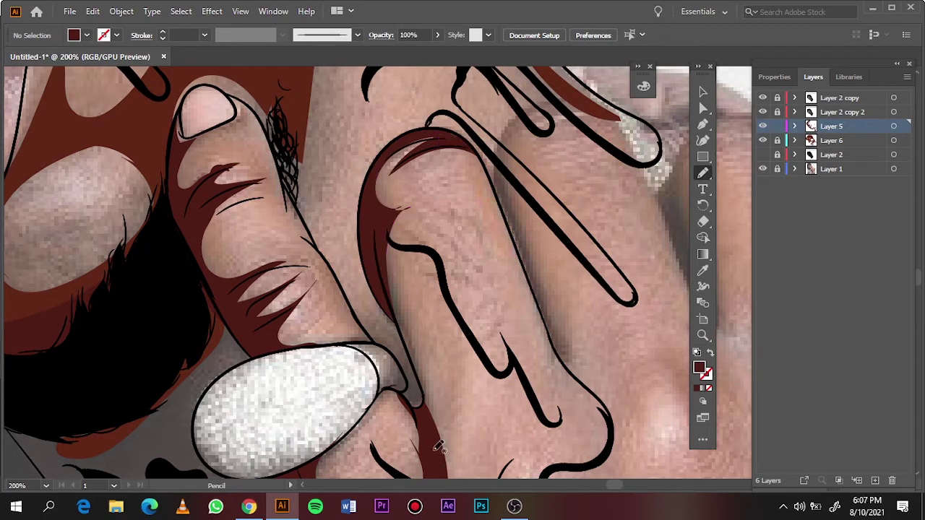
pyautogui.moveTo(407, 329); pyautogui.dragTo(407, 328)
pyautogui.hotkey('ctrl', '0')
pyautogui.click(762, 169)
# On Layer 6, trace shadow loops on the thumb and the knuckle below it.
pyautogui.click(777, 141)
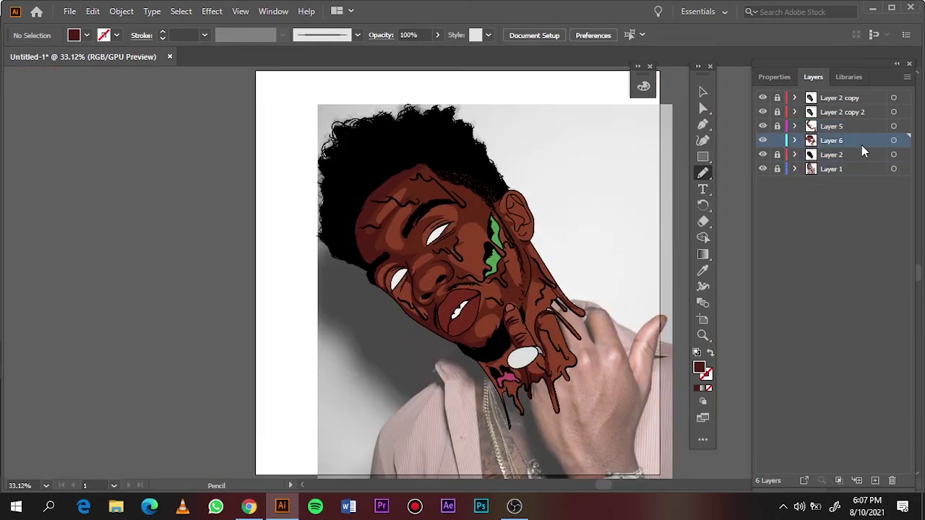
pyautogui.press('i')
pyautogui.click(702, 173)
pyautogui.scroll(5, 545, 387)
pyautogui.click(762, 153)
pyautogui.moveTo(399, 121); pyautogui.dragTo(341, 191)
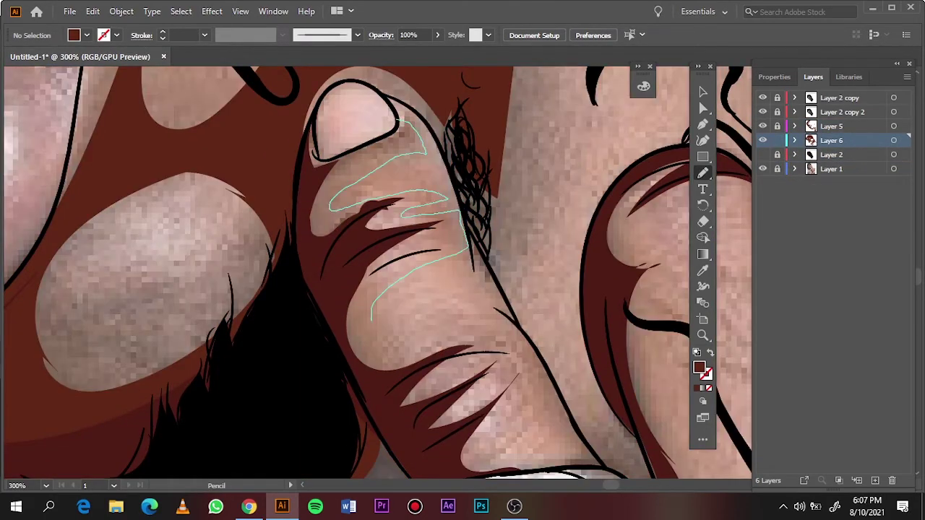
pyautogui.moveTo(311, 129); pyautogui.dragTo(397, 121)
pyautogui.moveTo(226, 266); pyautogui.dragTo(289, 254)
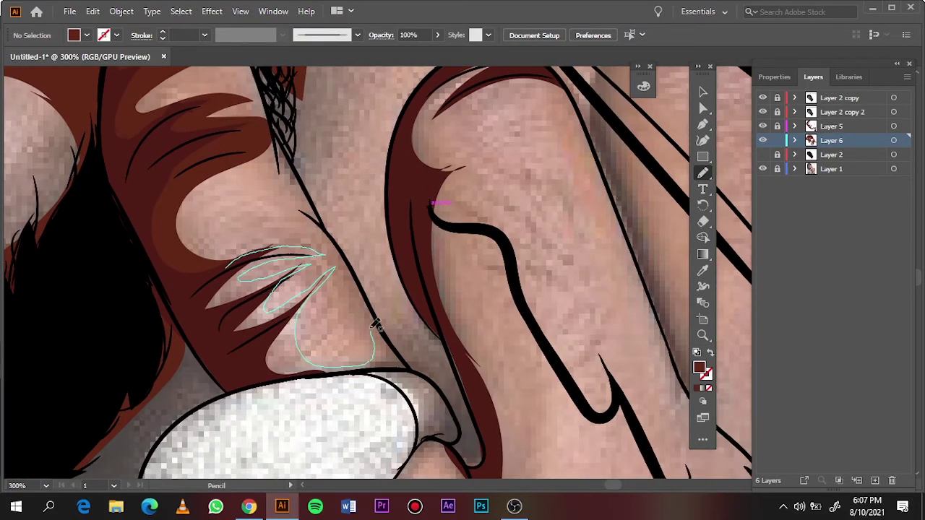
pyautogui.moveTo(375, 324); pyautogui.dragTo(339, 271)
# Shade beside the white oval and along the long drip below the hand.
pyautogui.hotkey('ctrl', '0')
pyautogui.click(763, 168)
pyautogui.scroll(5, 340, 244)
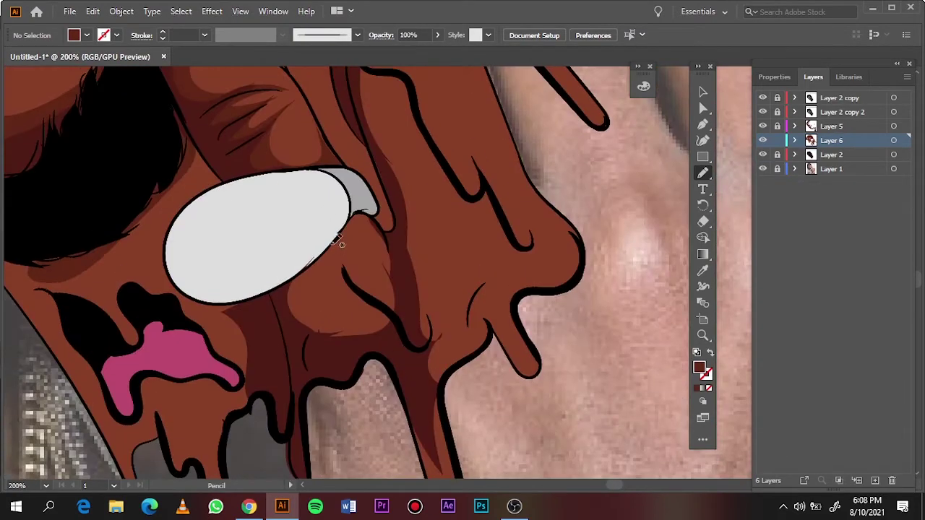
pyautogui.moveTo(393, 232); pyautogui.dragTo(358, 214)
pyautogui.scroll(-3, 393, 232)
pyautogui.moveTo(417, 304); pyautogui.dragTo(434, 365)
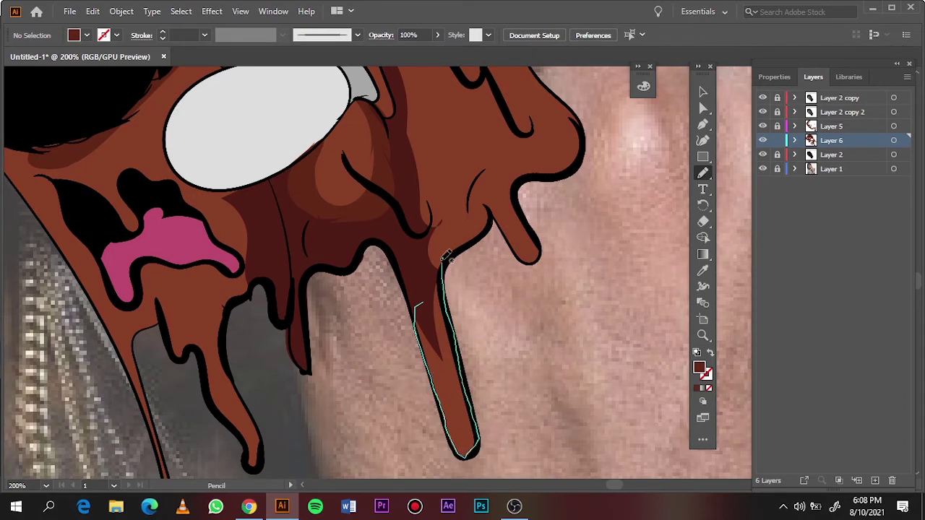
pyautogui.moveTo(423, 270); pyautogui.dragTo(418, 300)
pyautogui.scroll(7, 394, 210)
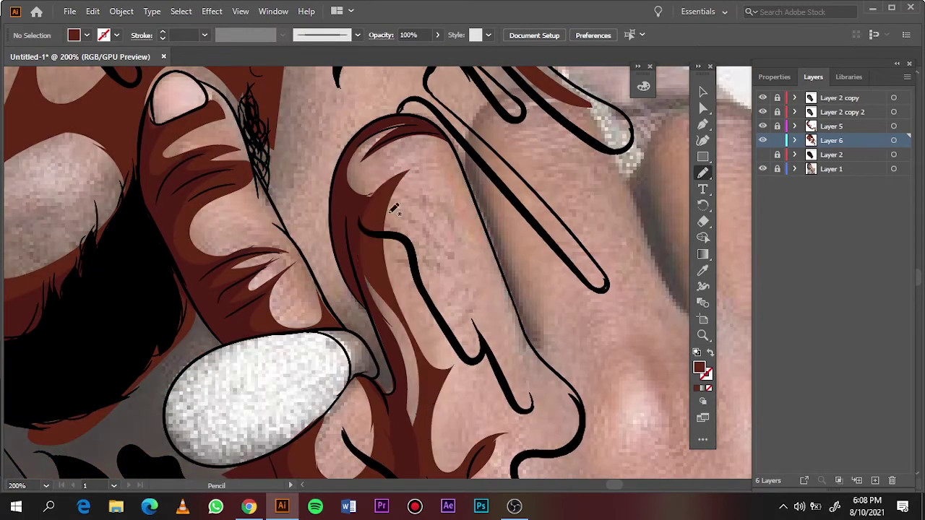
pyautogui.moveTo(482, 206); pyautogui.dragTo(487, 212)
# Add shadow shapes around the ear, along its top and lower edges.
pyautogui.hotkey('ctrl', '0')
pyautogui.click(763, 169)
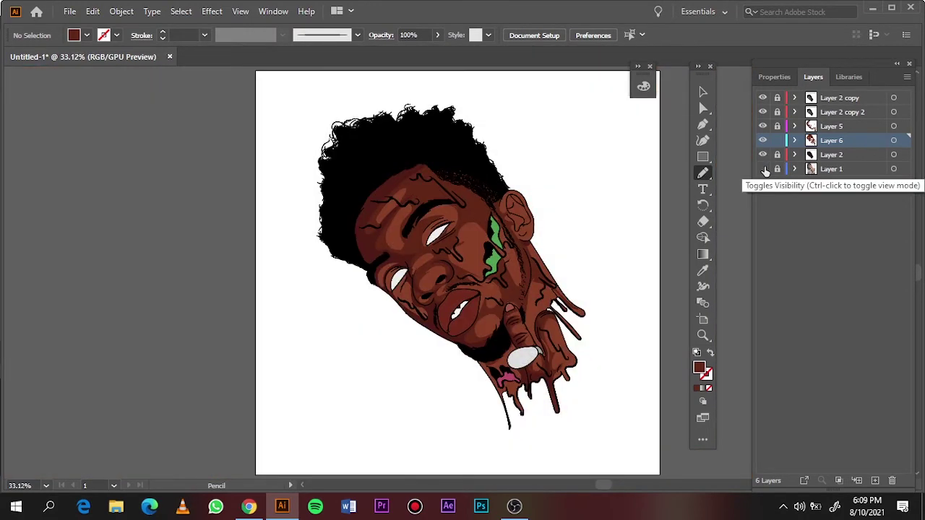
pyautogui.click(762, 169)
pyautogui.scroll(5, 508, 214)
pyautogui.moveTo(487, 246); pyautogui.dragTo(433, 263)
pyautogui.moveTo(499, 113); pyautogui.dragTo(466, 101)
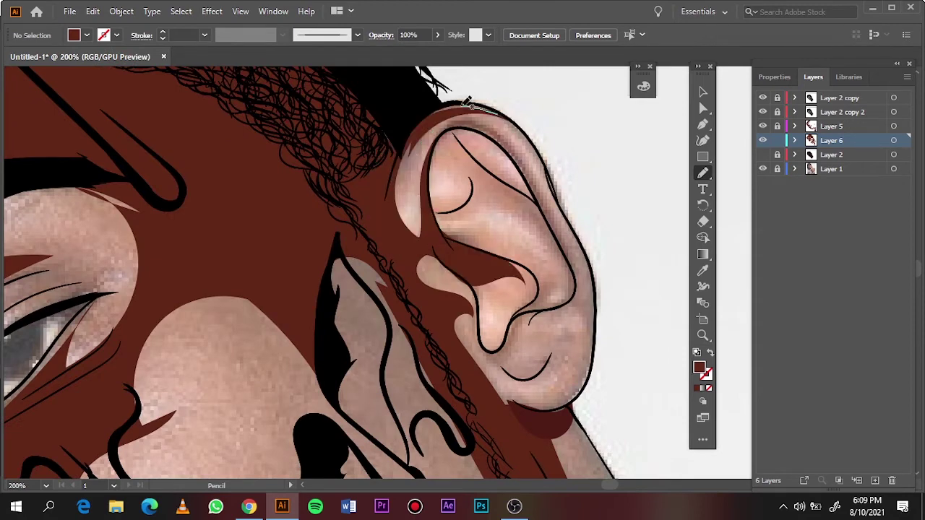
pyautogui.moveTo(574, 231); pyautogui.dragTo(571, 220)
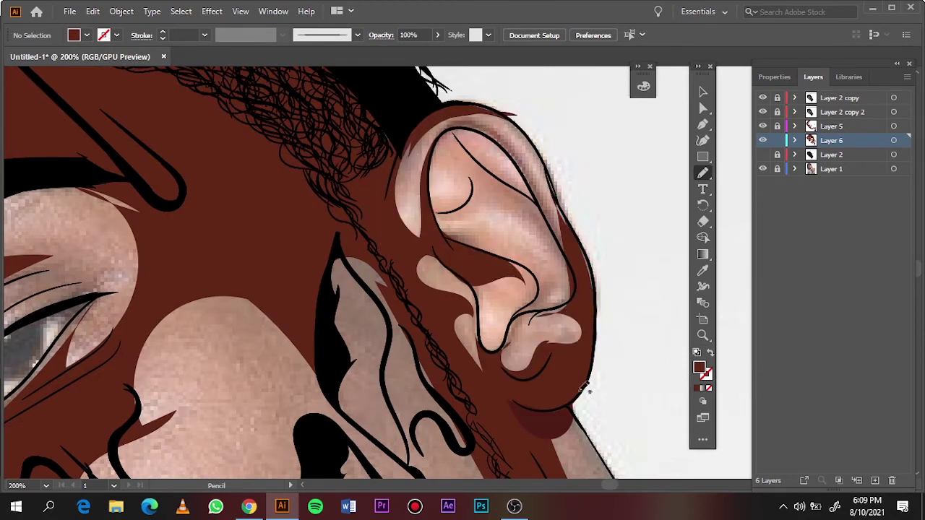
pyautogui.hotkey('ctrl', '0')
pyautogui.click(762, 168)
# Create Layer 7 with a lighter reddish-brown fill and draw highlight shapes on the fingers.
pyautogui.hotkey('ctrl', 'l')
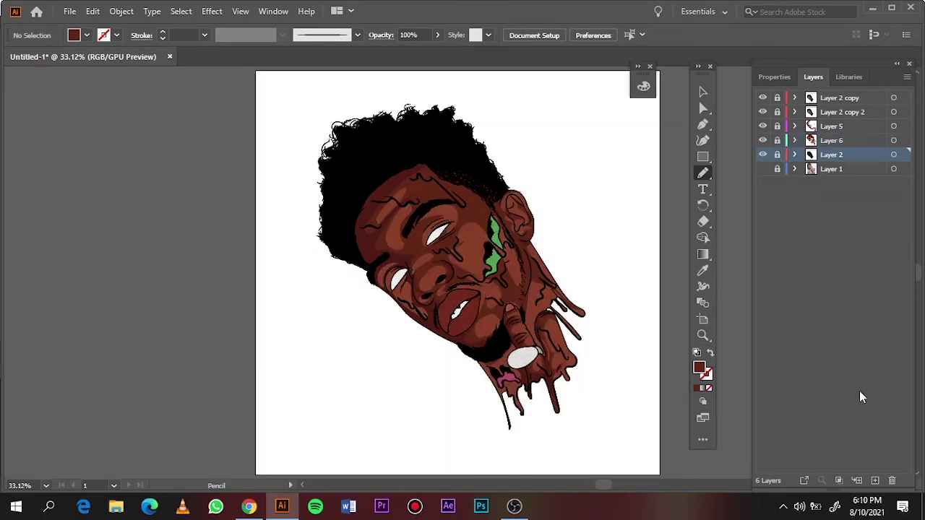
pyautogui.doubleClick(699, 367)
pyautogui.press('Return')
pyautogui.hotkey('ctrl', '1')
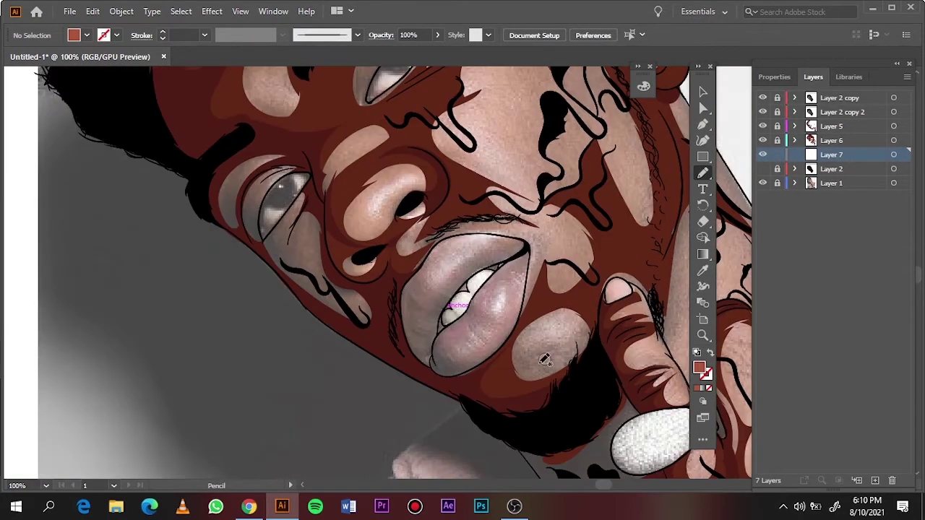
pyautogui.moveTo(672, 306); pyautogui.dragTo(310, 148)
pyautogui.hotkey('ctrl', '=')
pyautogui.hotkey('ctrl', '=')
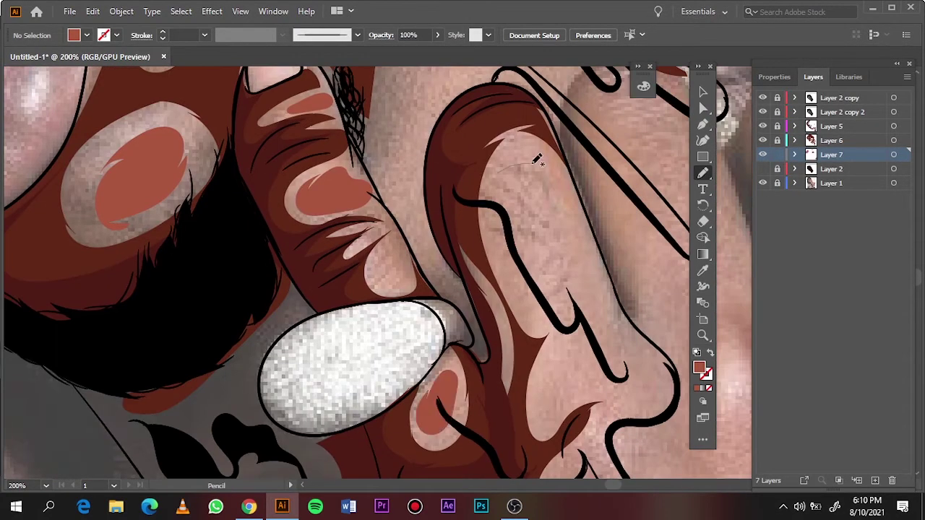
pyautogui.moveTo(534, 165); pyautogui.dragTo(530, 167)
pyautogui.hotkey('ctrl', '0')
pyautogui.click(762, 183)
# Select the Layer 7 highlight shapes and adjust their fill colour in the Color Picker.
pyautogui.hotkey('ctrl', '1')
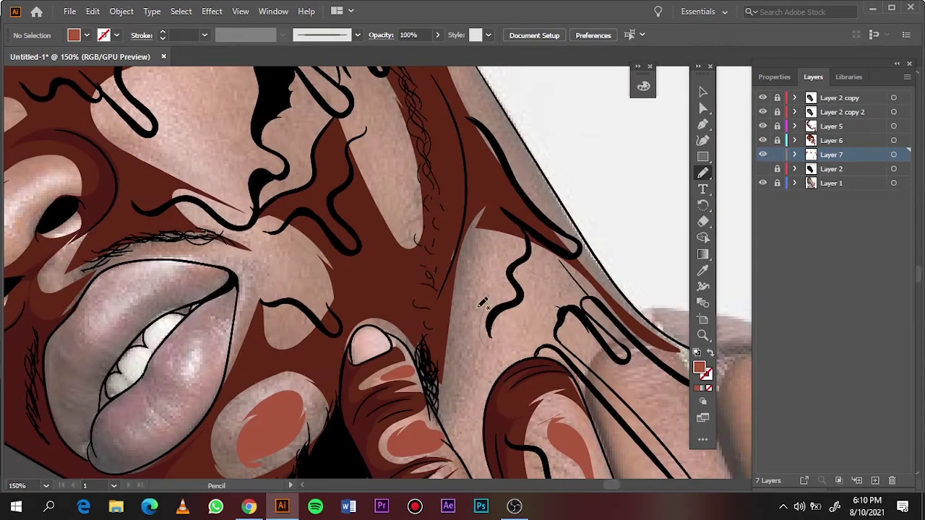
pyautogui.hotkey('ctrl', '0')
pyautogui.click(763, 168)
pyautogui.doubleClick(698, 367)
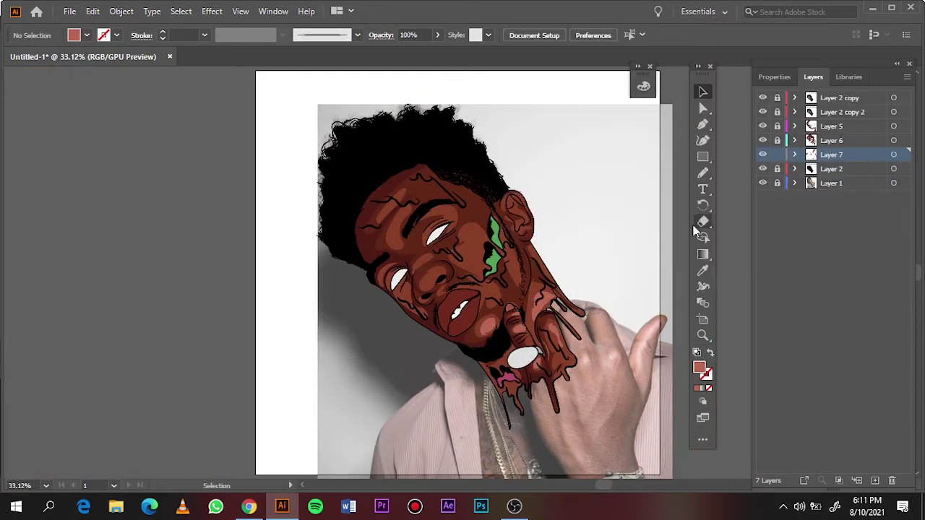
pyautogui.press('Return')
# Soften the highlights' saturation through Edit > Edit Colors > Recolor Artwork.
pyautogui.click(92, 11)
pyautogui.click(362, 250)
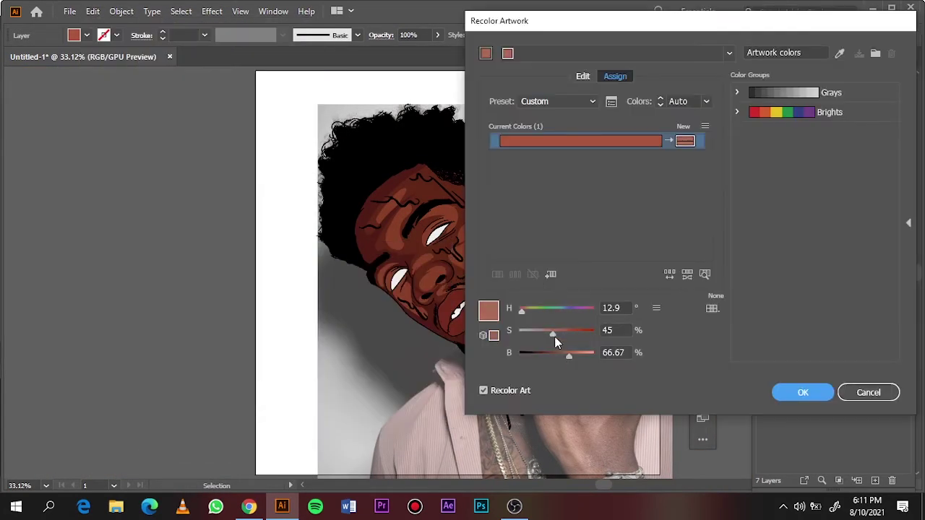
pyautogui.click(801, 390)
pyautogui.hotkey('ctrl', '+')
pyautogui.hotkey('ctrl', '+')
pyautogui.hotkey('ctrl', '+')
pyautogui.press('n')
pyautogui.click(831, 168)
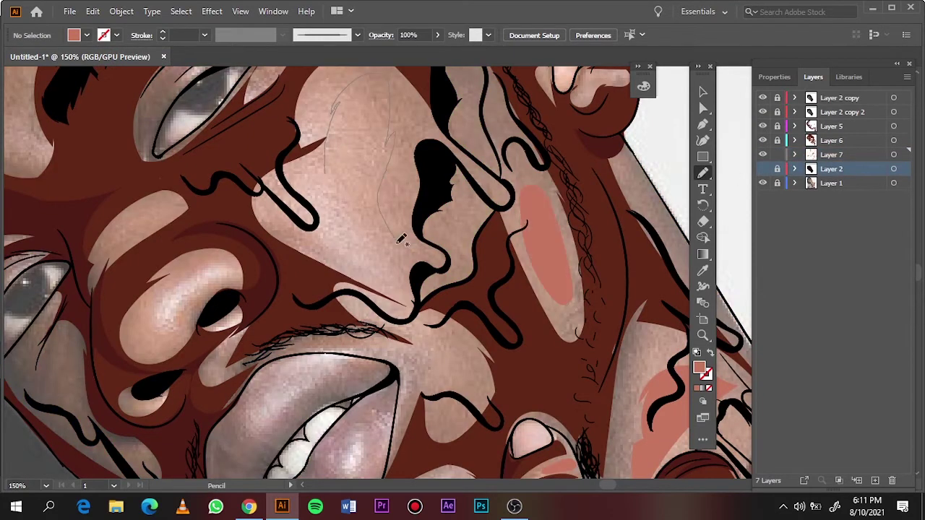
# Try a new fill colour on the face shading in the Color Picker, then undo it.
pyautogui.hotkey('ctrl', '-')
pyautogui.hotkey('ctrl', '-')
pyautogui.hotkey('ctrl', '+')
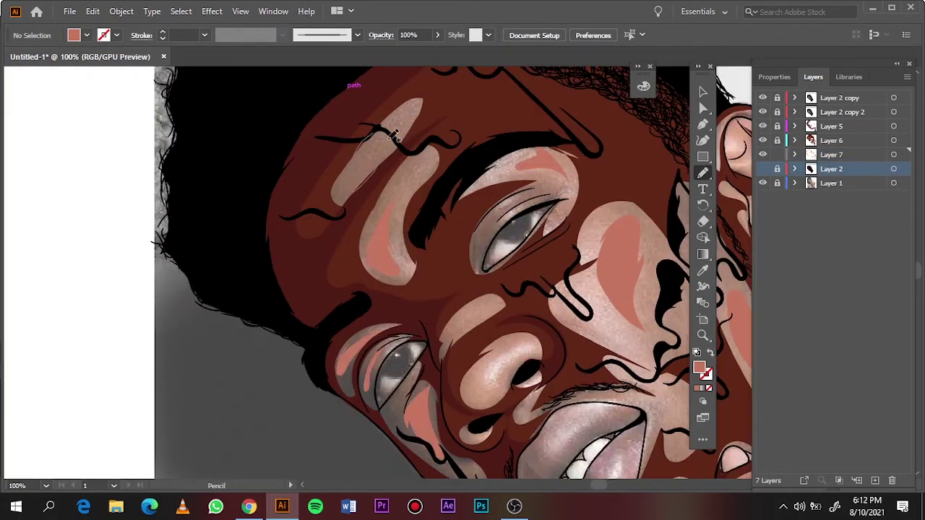
pyautogui.hotkey('ctrl', '0')
pyautogui.click(762, 183)
pyautogui.hotkey('ctrl', '+')
pyautogui.hotkey('ctrl', '+')
pyautogui.hotkey('ctrl', '+')
pyautogui.doubleClick(698, 368)
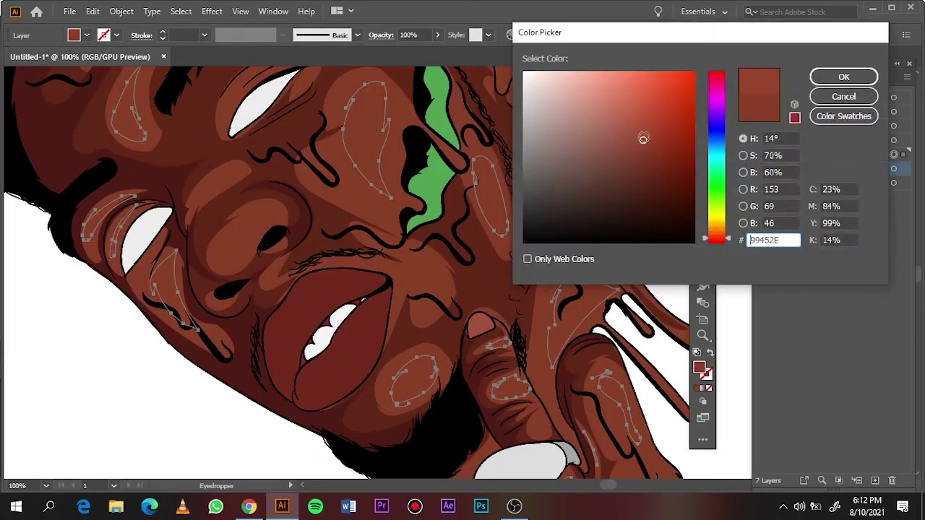
pyautogui.press('Return')
pyautogui.press('i')
pyautogui.hotkey('ctrl', 'z')
# Fill the Layer 7 shading shapes with reddish-brown #99452E and deselect them.
pyautogui.press('v')
pyautogui.hotkey('ctrl', '-')
pyautogui.hotkey('ctrl', '-')
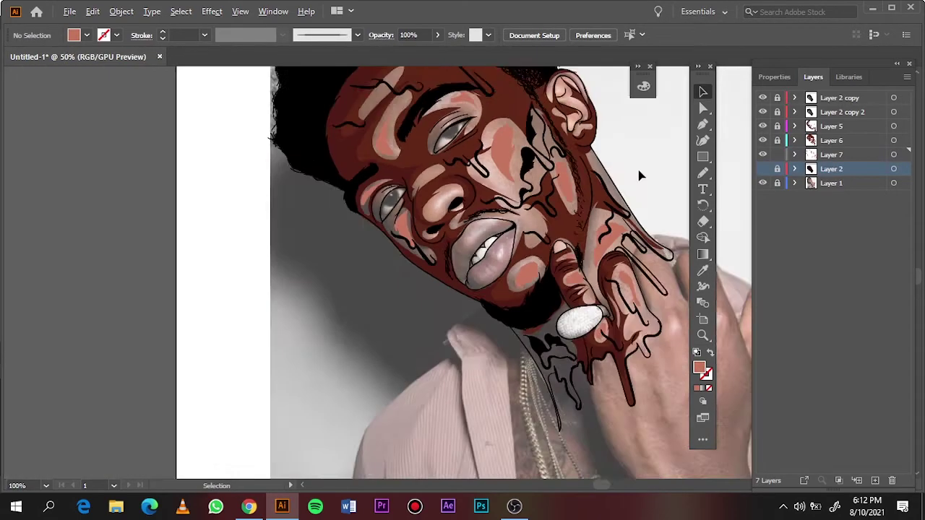
pyautogui.hotkey('ctrl', '-')
pyautogui.click(895, 155)
pyautogui.hotkey('ctrl', '+')
pyautogui.hotkey('ctrl', '0')
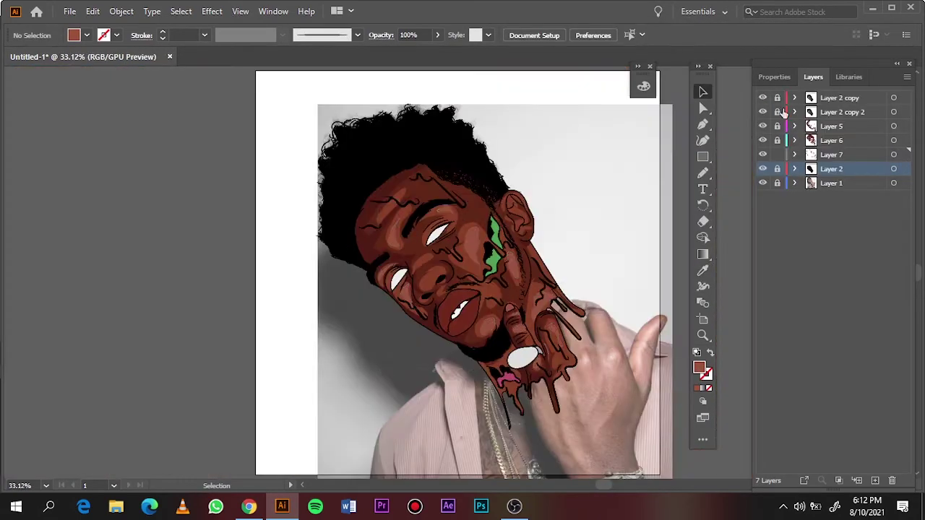
pyautogui.doubleClick(699, 367)
pyautogui.press('Return')
pyautogui.hotkey('ctrl', 'shift', 'a')
# Hide the reference photo, target Layer 5 and pick a darker green fill.
pyautogui.press('n')
pyautogui.hotkey('ctrl', '+')
pyautogui.hotkey('ctrl', '+')
pyautogui.hotkey('ctrl', '+')
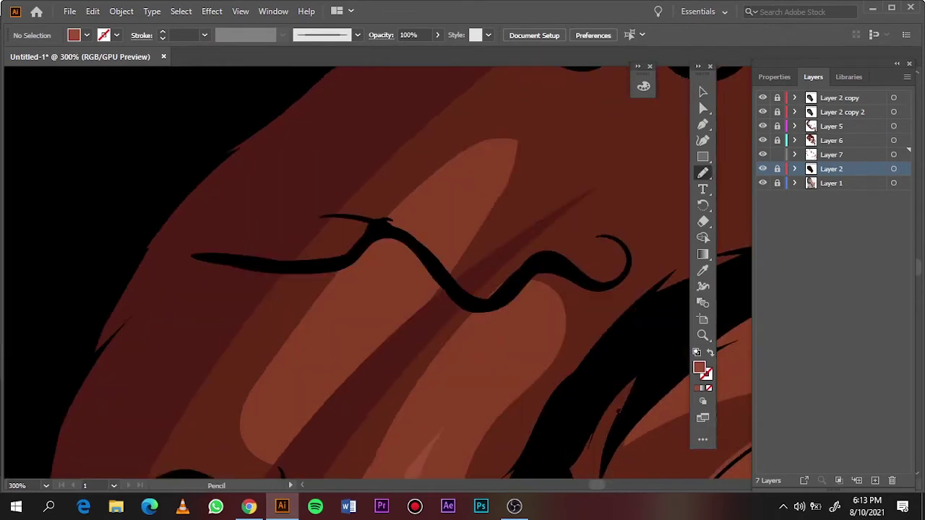
pyautogui.hotkey('ctrl', '0')
pyautogui.click(762, 183)
pyautogui.click(831, 125)
pyautogui.hotkey('ctrl', '+')
pyautogui.hotkey('ctrl', '+')
pyautogui.hotkey('ctrl', '+')
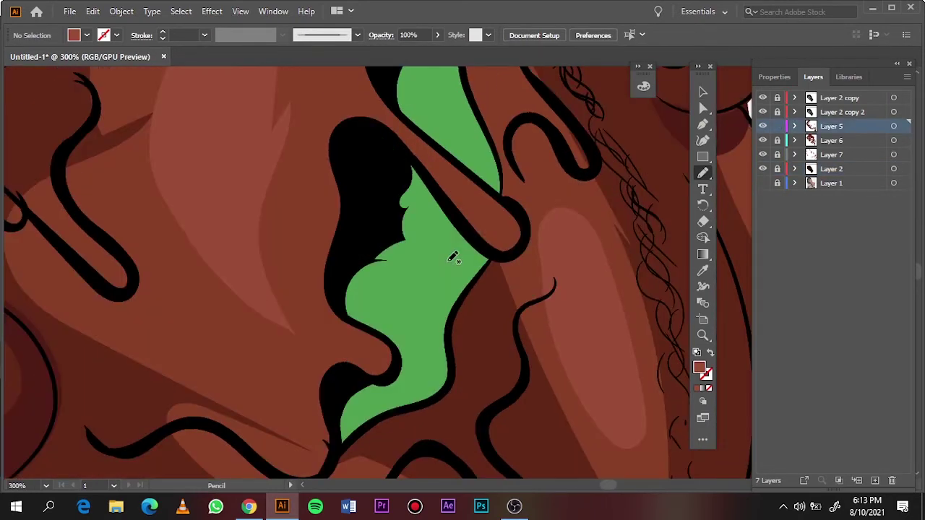
pyautogui.press('i')
pyautogui.doubleClick(699, 368)
pyautogui.press('Return')
# Draw two darker green shading strokes inside the green cheek patch.
pyautogui.press('b')
pyautogui.moveTo(448, 191); pyautogui.dragTo(434, 181)
pyautogui.moveTo(386, 376); pyautogui.dragTo(390, 405)
pyautogui.hotkey('ctrl', '0')
pyautogui.hotkey('ctrl', '+')
pyautogui.hotkey('ctrl', '+')
pyautogui.hotkey('ctrl', '+')
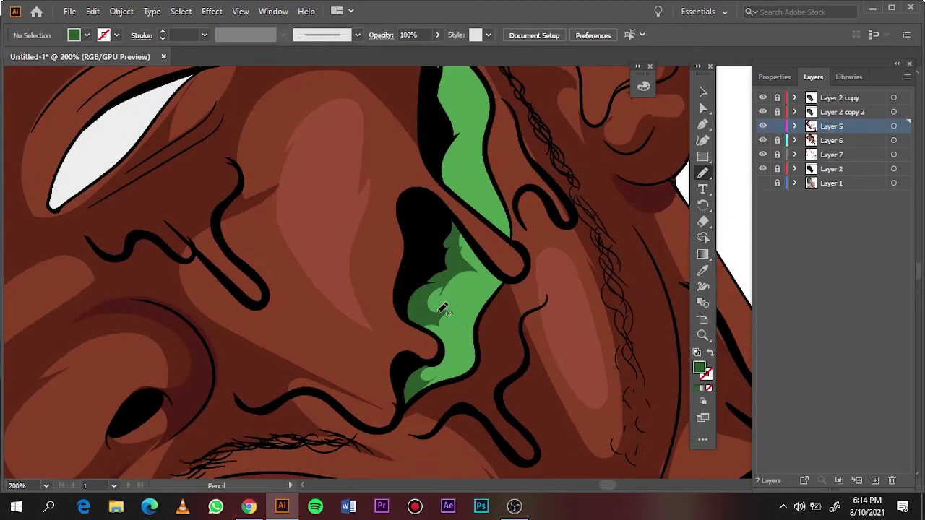
# Adjust the new green shading's fill and add a small dark shading shape on the cheek.
pyautogui.press('v')
pyautogui.keyDown('shift'); pyautogui.click(439, 305); pyautogui.keyUp('shift')
pyautogui.doubleClick(698, 367)
pyautogui.click(826, 76)
pyautogui.scroll(5, 446, 327)
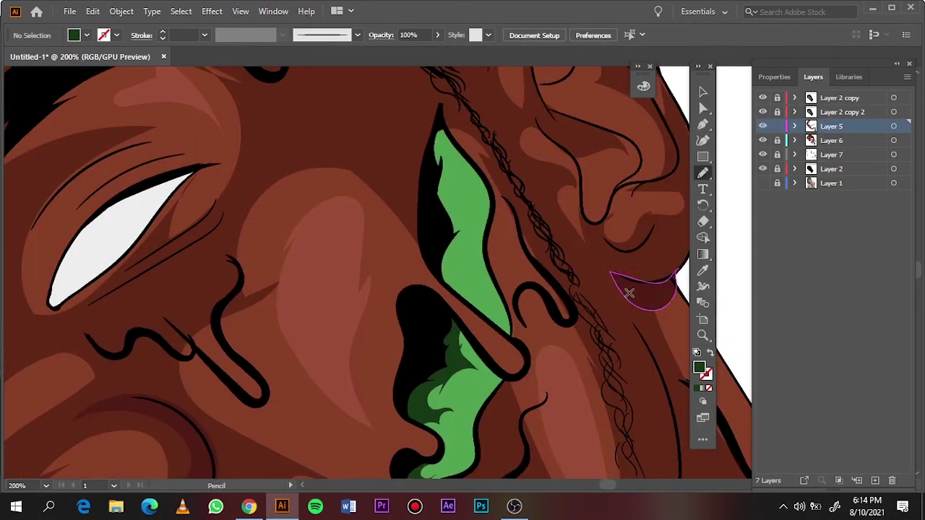
pyautogui.press('n')
pyautogui.moveTo(458, 223); pyautogui.dragTo(442, 170)
pyautogui.hotkey('ctrl', '0')
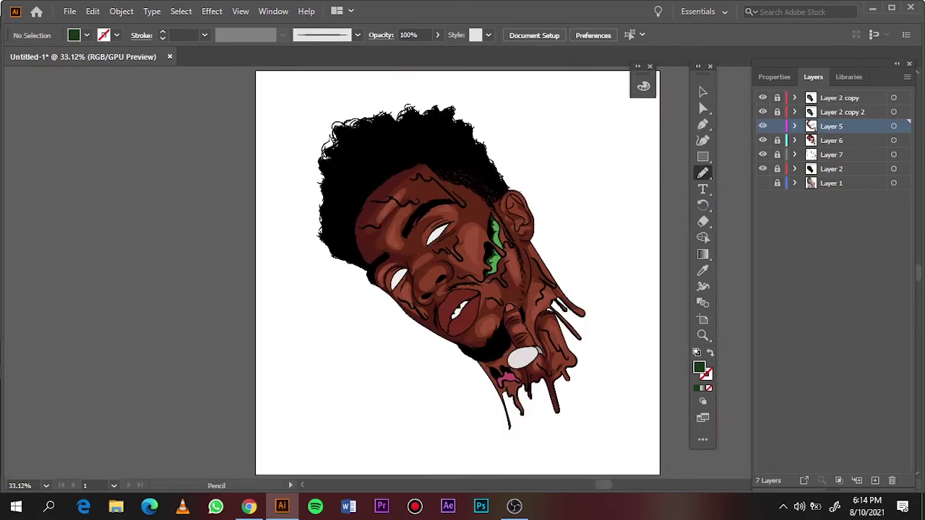
# Sample the pink, darken it to maroon, and shade over the pink shape near the grill.
pyautogui.scroll(5, 465, 310)
pyautogui.press('i')
pyautogui.click(465, 310)
pyautogui.doubleClick(699, 368)
pyautogui.click(816, 81)
pyautogui.press('n')
pyautogui.moveTo(421, 326); pyautogui.dragTo(397, 326)
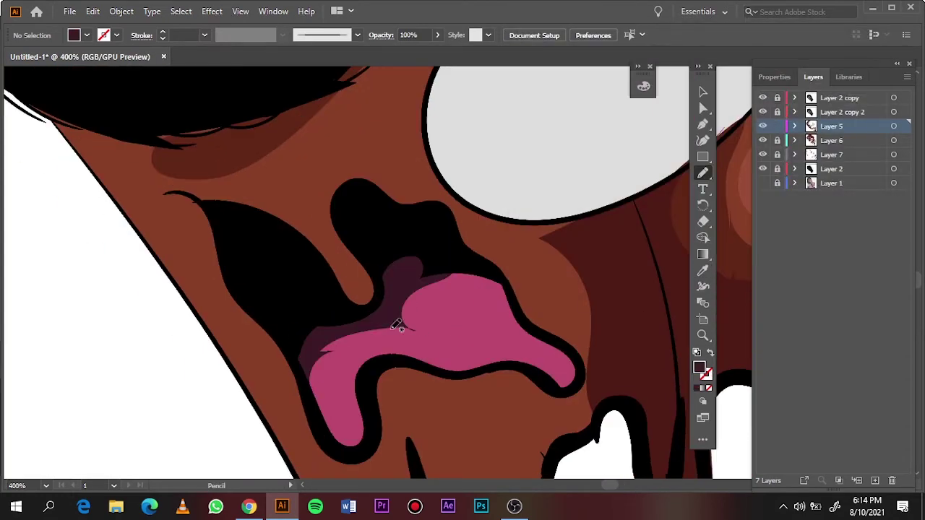
# Sample the grill's light grey and shade along the grill's left and bottom edges.
pyautogui.hotkey('ctrl', '0')
pyautogui.scroll(5, 298, 195)
pyautogui.press('i')
pyautogui.click(304, 203)
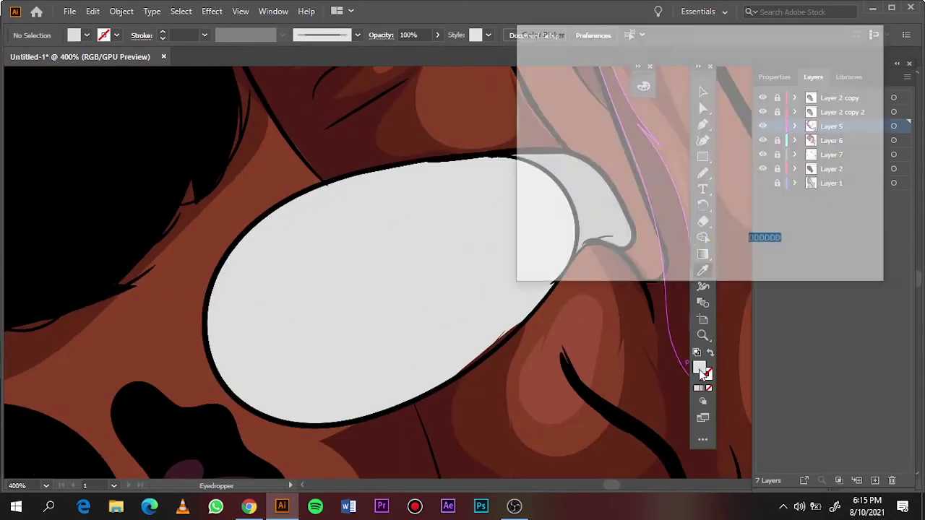
pyautogui.press('n')
pyautogui.moveTo(240, 323); pyautogui.dragTo(242, 369)
pyautogui.moveTo(306, 425)
pyautogui.mouseDown()
pyautogui.moveTo(293, 407)
pyautogui.moveTo(240, 394)
pyautogui.mouseUp()
pyautogui.moveTo(227, 359); pyautogui.dragTo(248, 289)
# Draw a grey gap shape between the grill teeth.
pyautogui.hotkey('ctrl', '0')
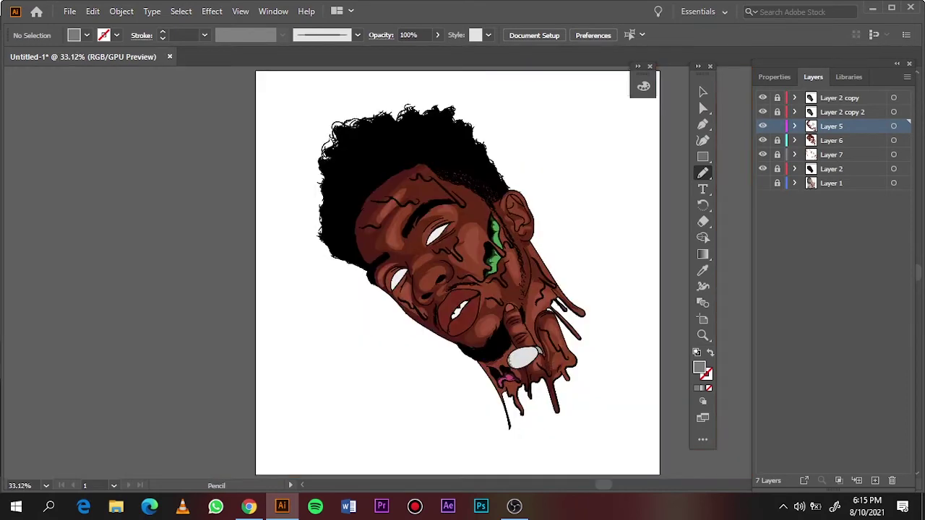
pyautogui.scroll(5, 319, 306)
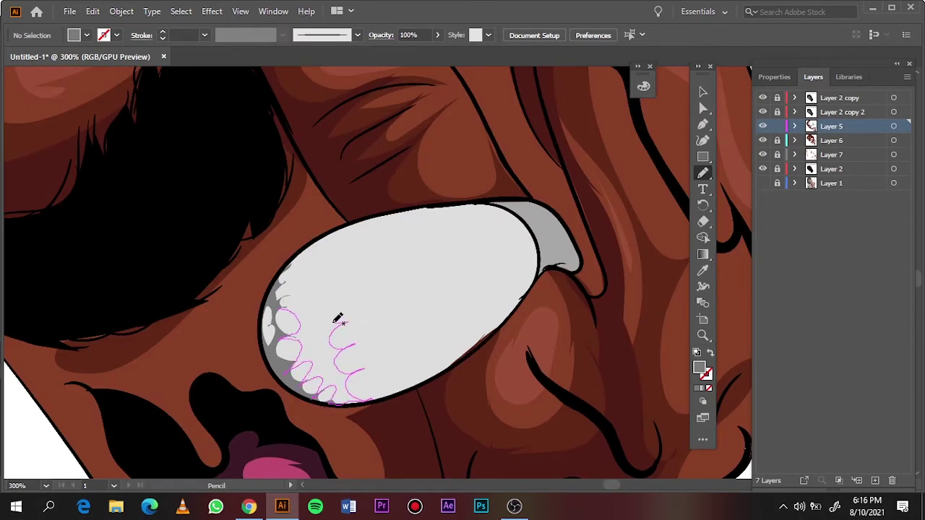
pyautogui.hotkey('ctrl', '0')
pyautogui.scroll(5, 442, 359)
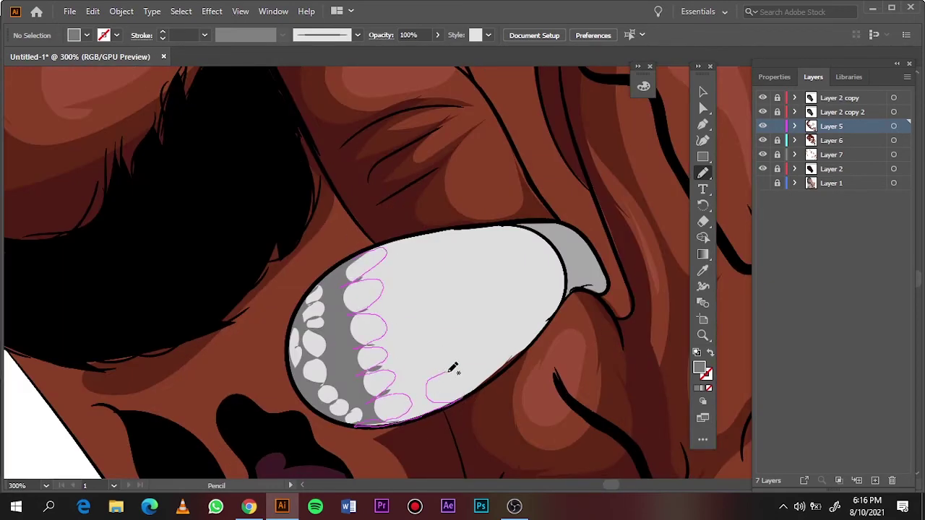
pyautogui.moveTo(375, 250)
pyautogui.mouseDown()
pyautogui.moveTo(453, 235)
pyautogui.moveTo(506, 239)
pyautogui.moveTo(567, 283)
pyautogui.mouseUp()
pyautogui.hotkey('ctrl', '=')
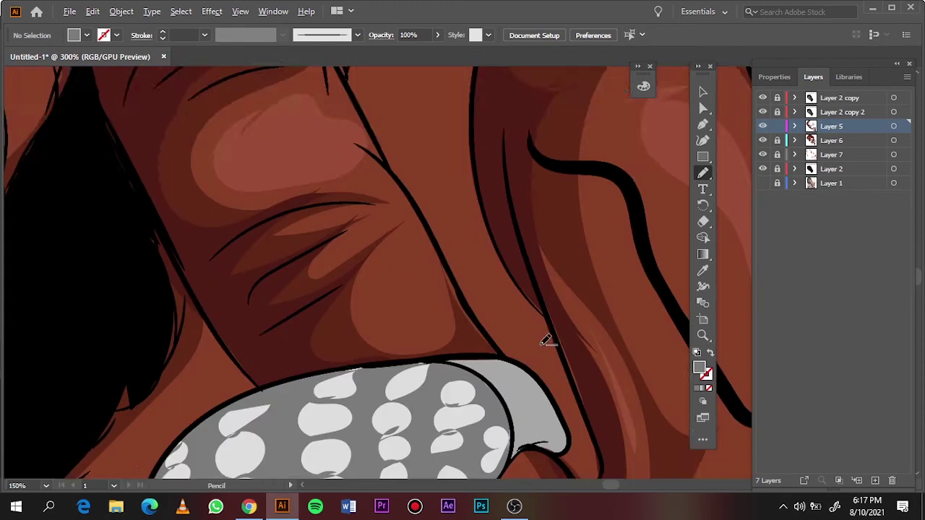
pyautogui.press('i')
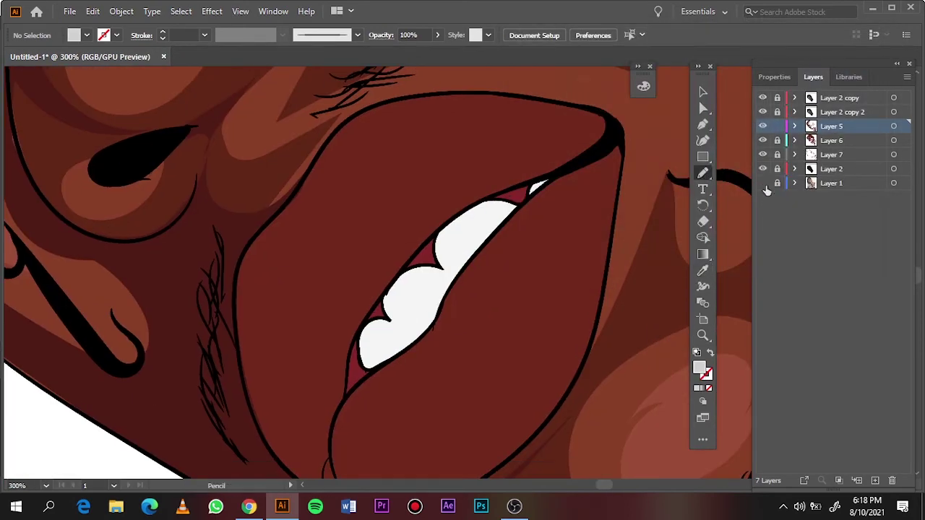
# Show the reference photo and trace dark shading along the upper lip outline.
pyautogui.click(762, 183)
pyautogui.click(762, 169)
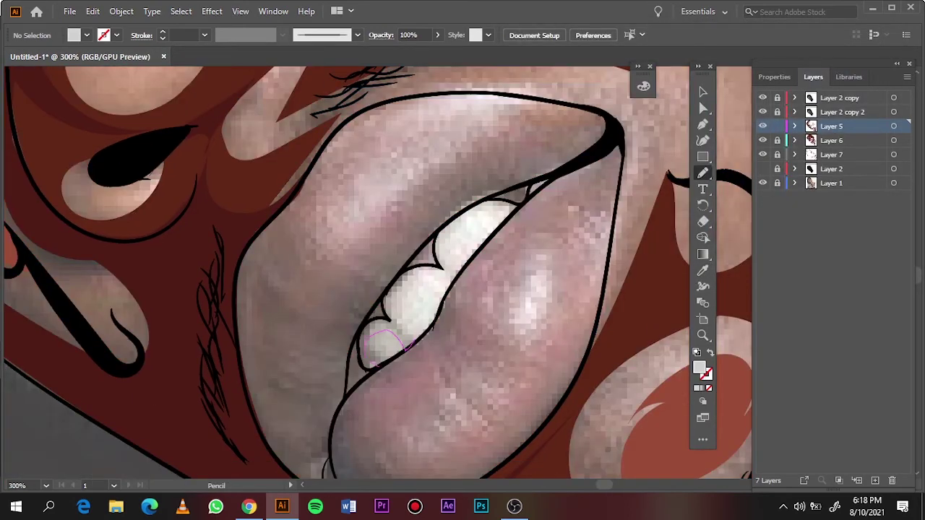
pyautogui.click(762, 169)
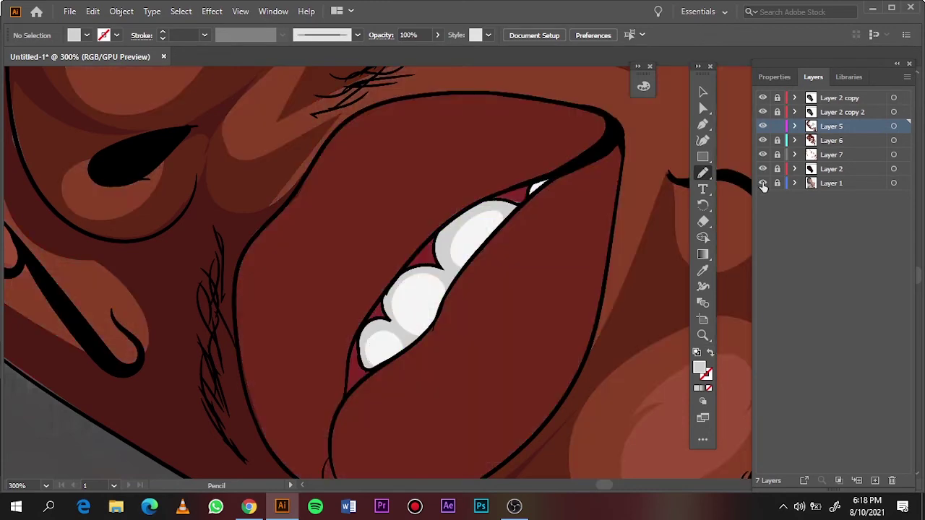
pyautogui.press('i')
pyautogui.click(762, 183)
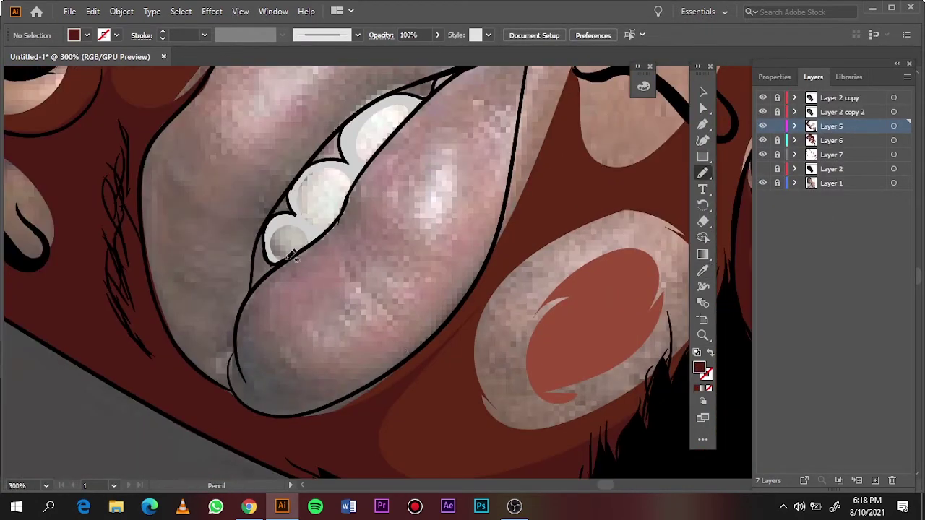
pyautogui.scroll(3, 243, 332)
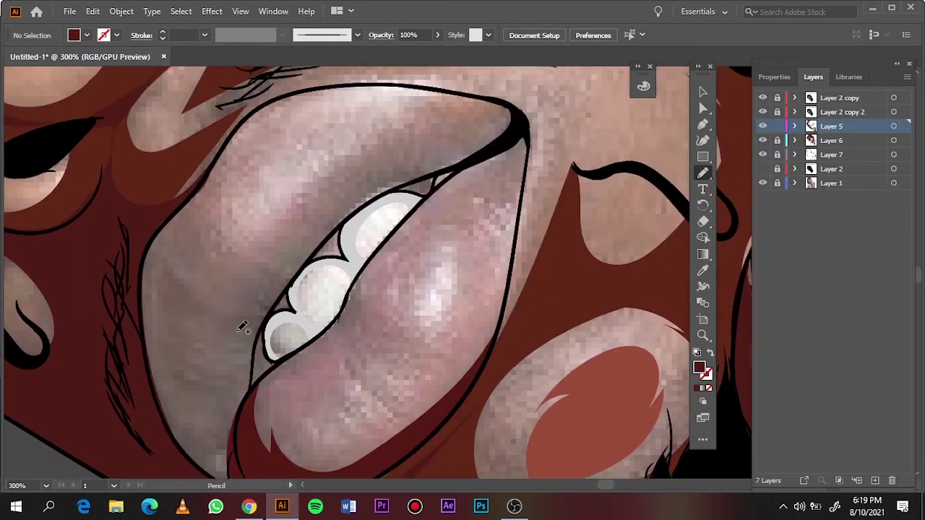
pyautogui.scroll(-3, 216, 433)
pyautogui.moveTo(256, 391); pyautogui.dragTo(230, 403)
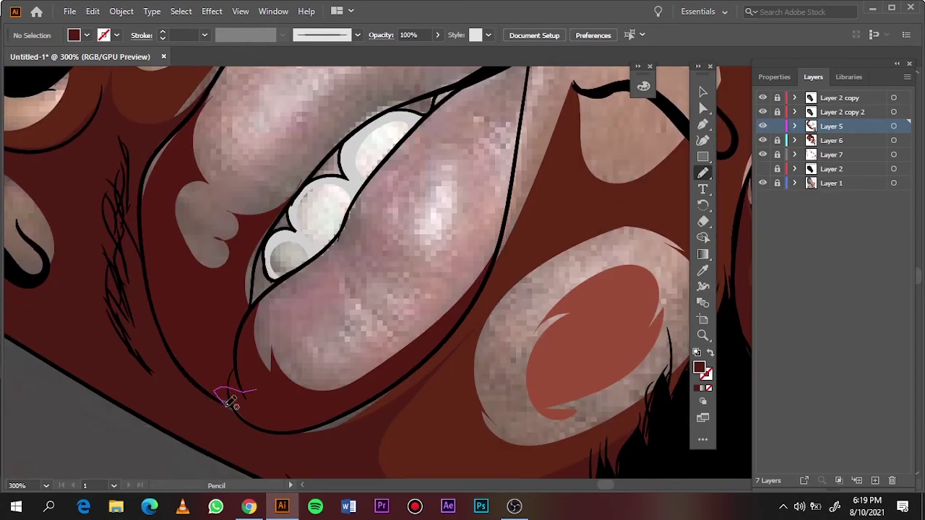
pyautogui.scroll(3, 221, 239)
pyautogui.moveTo(220, 239); pyautogui.dragTo(291, 228)
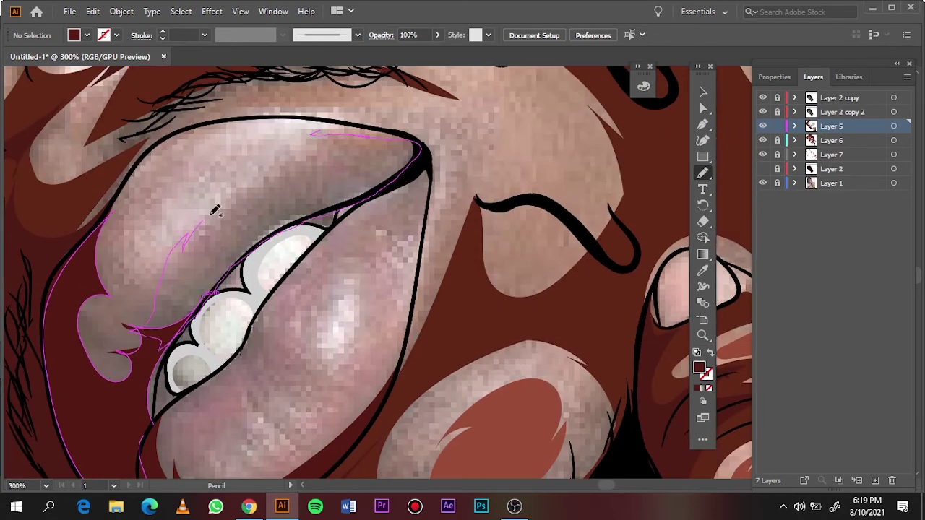
# Recolour the lip shading shape to dark red #722A1C.
pyautogui.hotkey('ctrl', '0')
pyautogui.scroll(5, 469, 289)
pyautogui.press('v')
pyautogui.click(470, 289)
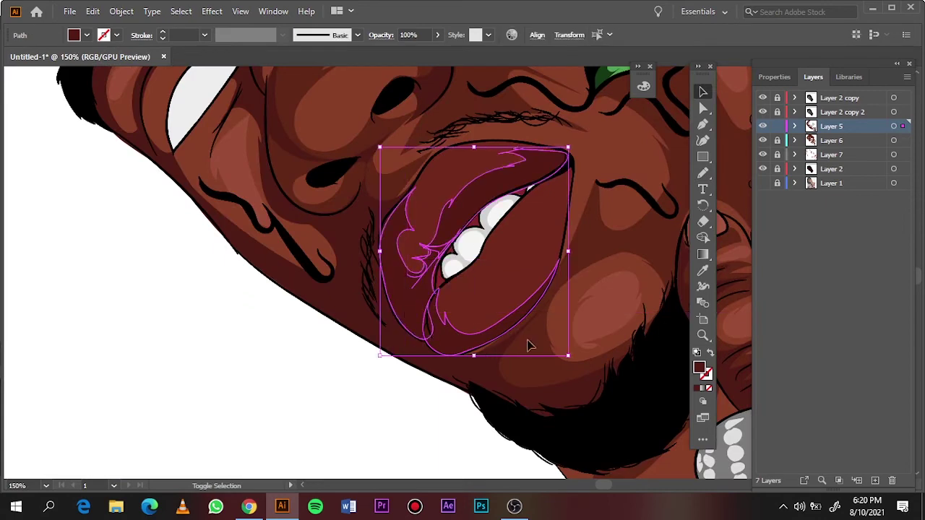
pyautogui.doubleClick(699, 367)
pyautogui.click(842, 77)
pyautogui.scroll(4, 439, 346)
pyautogui.hotkey('ctrl', 'shift', 'a')
pyautogui.press('n')
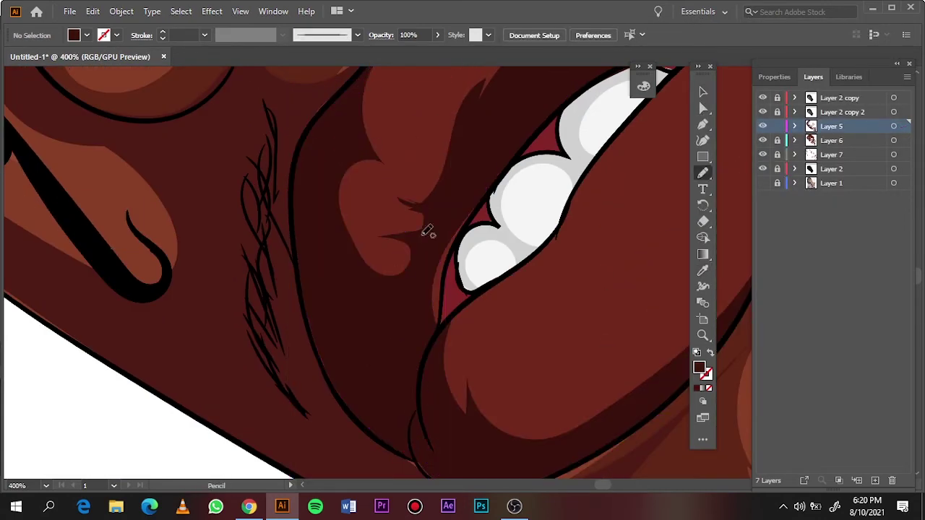
# Draw a shading stroke on the lower lip and set a new fill on Layer 2.
pyautogui.moveTo(427, 231); pyautogui.dragTo(423, 448)
pyautogui.hotkey('ctrl', '0')
pyautogui.click(831, 168)
pyautogui.scroll(3, 412, 310)
pyautogui.doubleClick(698, 367)
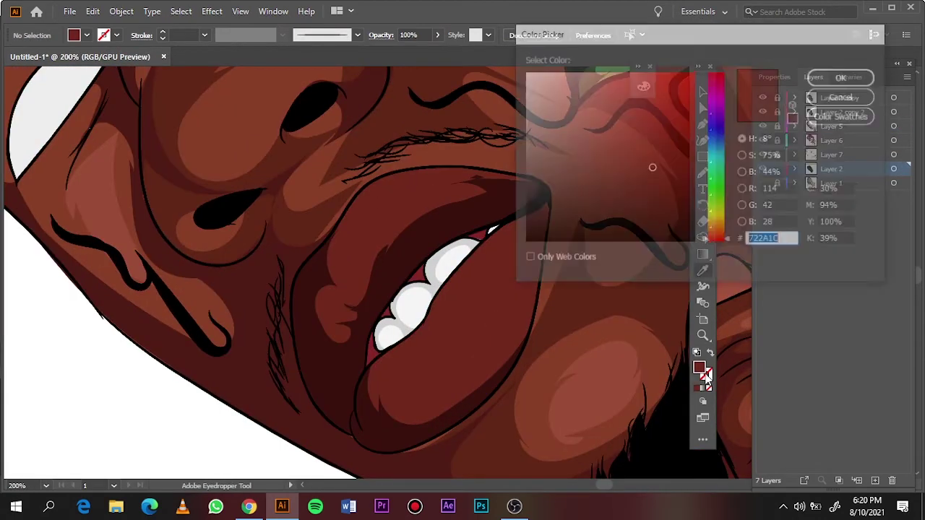
pyautogui.press('Return')
# On Layer 7, draw a lighter red highlight on the upper lip, then hide the reference photo.
pyautogui.click(831, 155)
pyautogui.press('n')
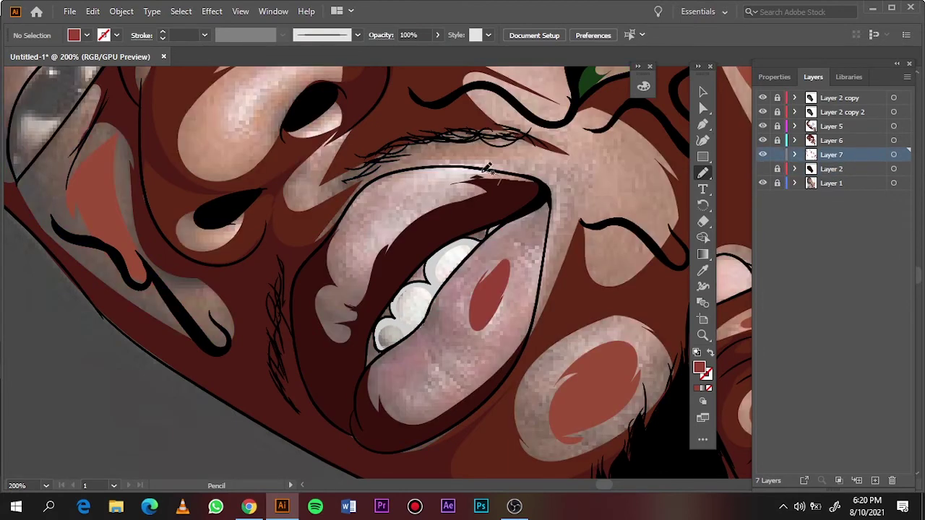
pyautogui.moveTo(486, 168); pyautogui.dragTo(427, 260)
pyautogui.scroll(3, 427, 260)
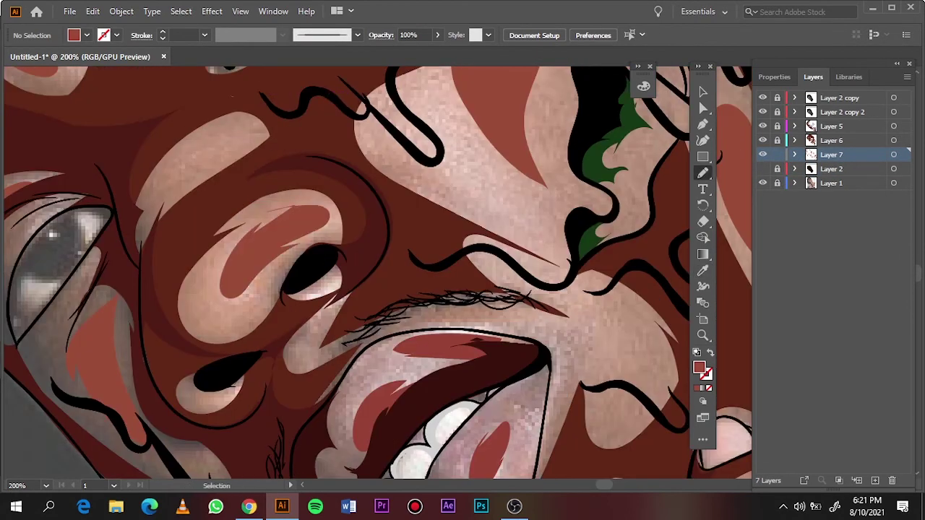
pyautogui.hotkey('ctrl', '0')
pyautogui.click(763, 183)
# On Layer 5, set a pink shading colour and shade the pink tongue.
pyautogui.click(795, 126)
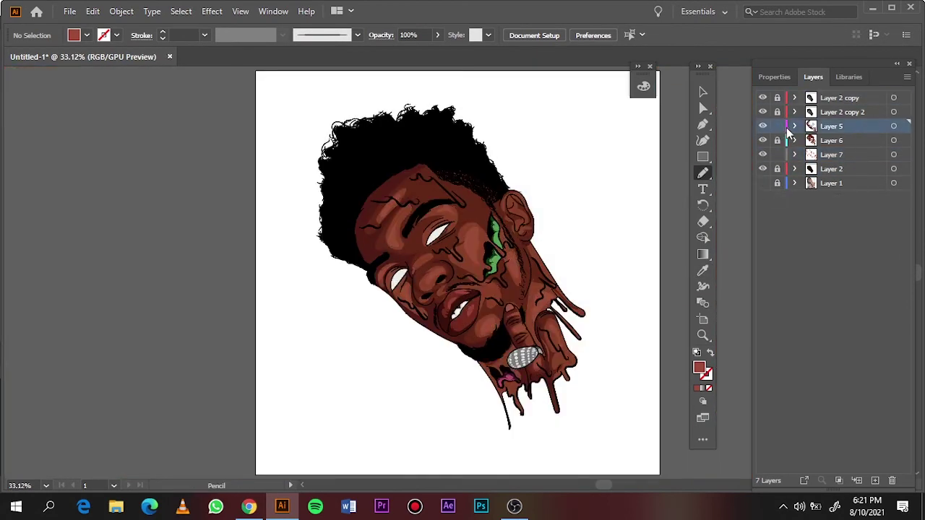
pyautogui.scroll(10, 510, 372)
pyautogui.doubleClick(699, 368)
pyautogui.press('Return')
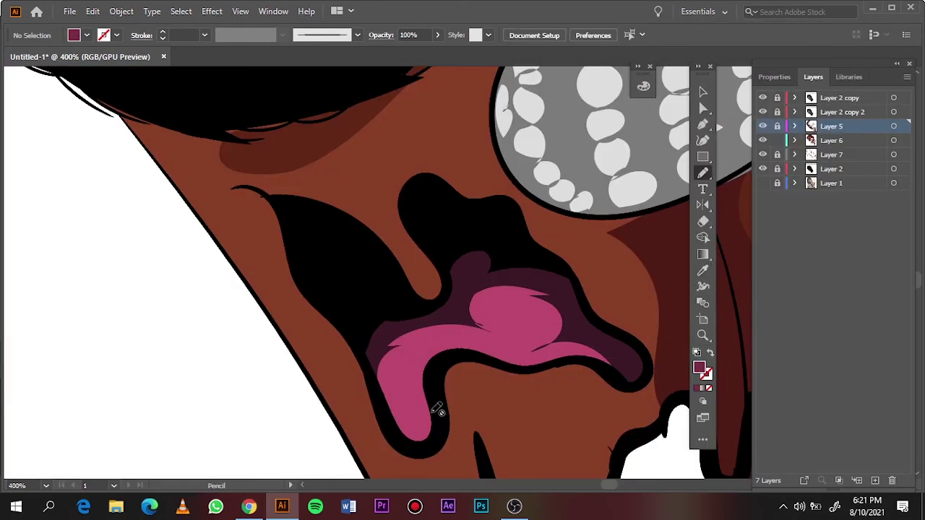
pyautogui.moveTo(584, 357)
pyautogui.mouseDown()
pyautogui.moveTo(531, 302)
pyautogui.moveTo(458, 319)
pyautogui.mouseUp()
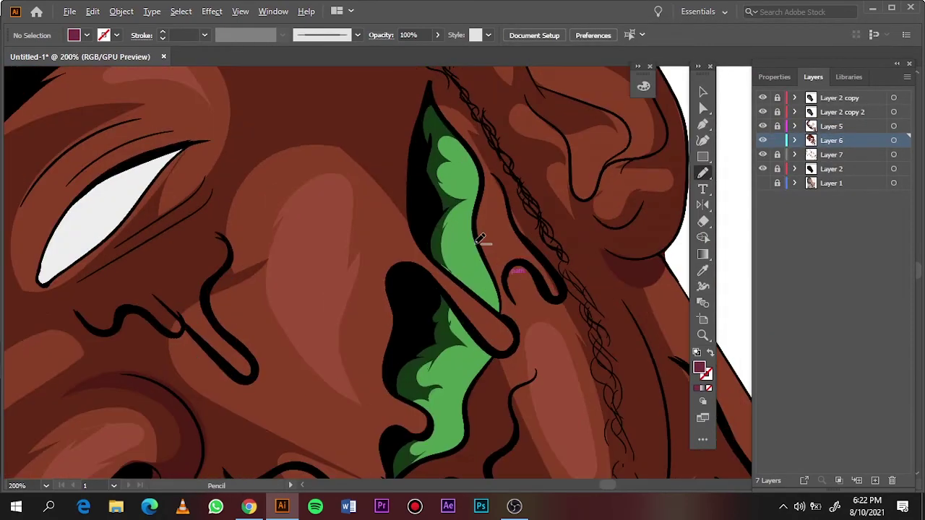
# Switch the fill to green and draw two dark-green shading shapes in the patch.
pyautogui.doubleClick(699, 367)
pyautogui.press('Return')
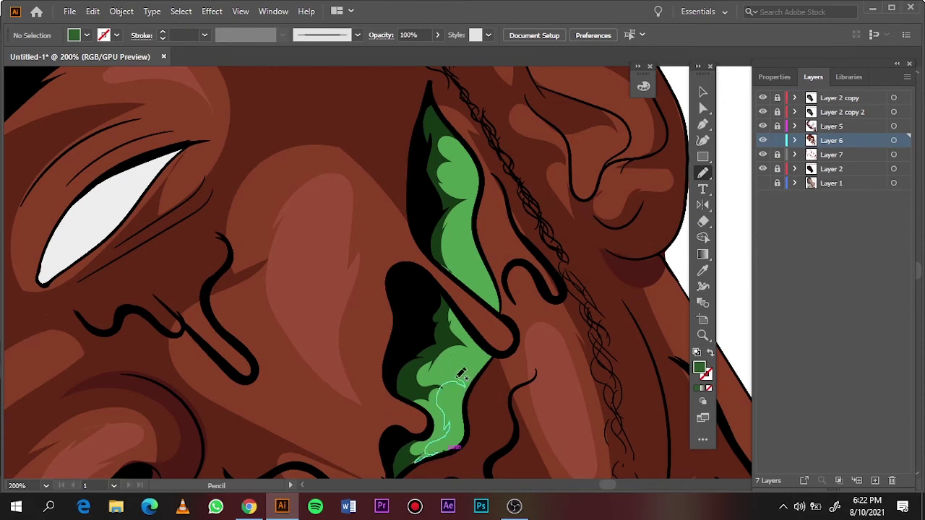
pyautogui.moveTo(428, 401); pyautogui.dragTo(427, 399)
pyautogui.moveTo(466, 168); pyautogui.dragTo(455, 268)
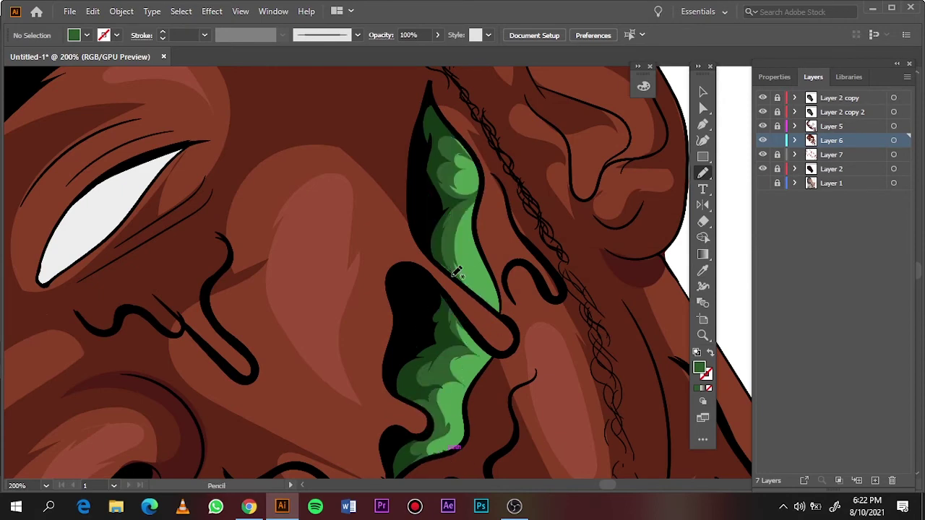
pyautogui.hotkey('ctrl', '0')
# Select Layer 5 with the Paintbrush and set the fill to none.
pyautogui.click(784, 127)
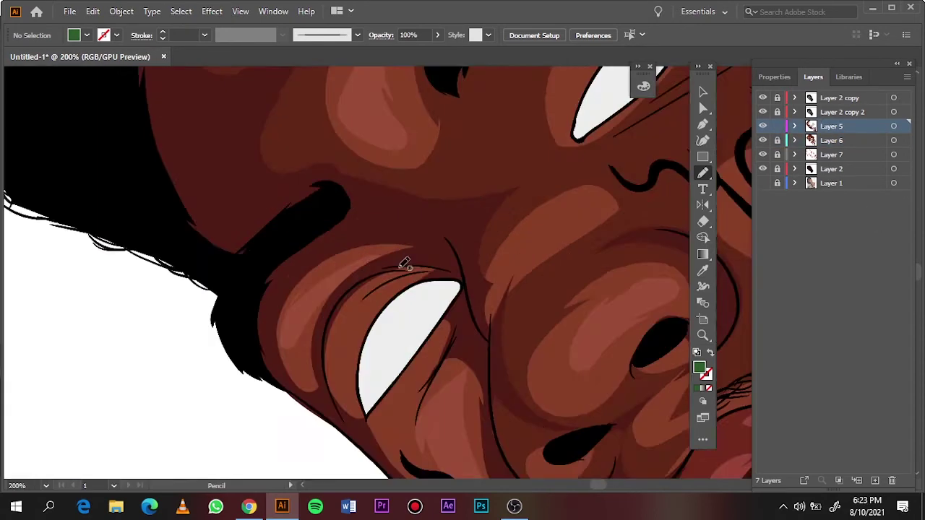
pyautogui.press('b')
pyautogui.click(357, 34)
pyautogui.click(239, 62)
pyautogui.click(87, 35)
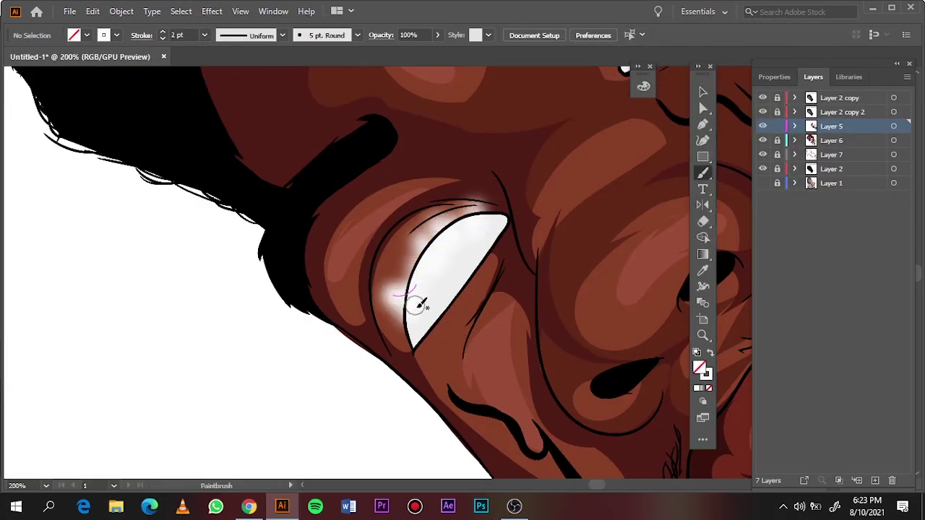
# Paint a white glow around the lower eye, redoing the stroke once.
pyautogui.moveTo(420, 305); pyautogui.dragTo(510, 220)
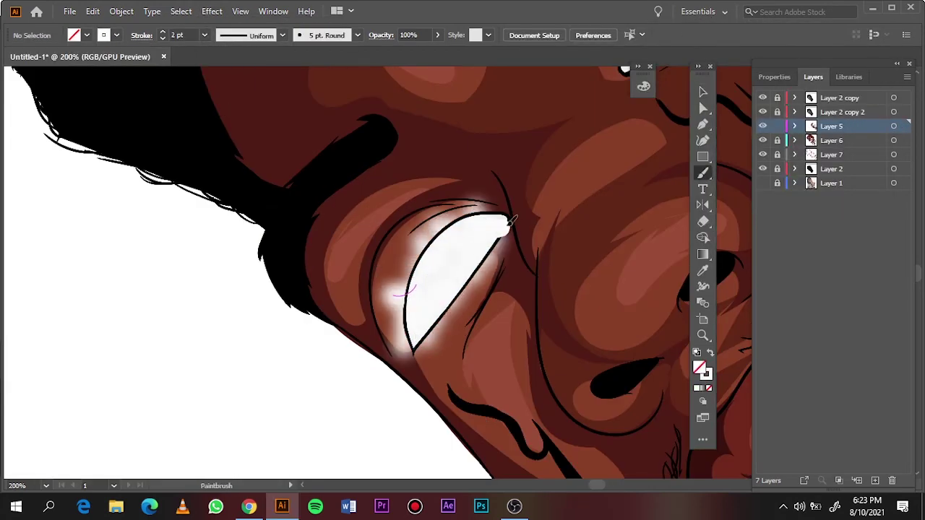
pyautogui.hotkey('ctrl', 'z')
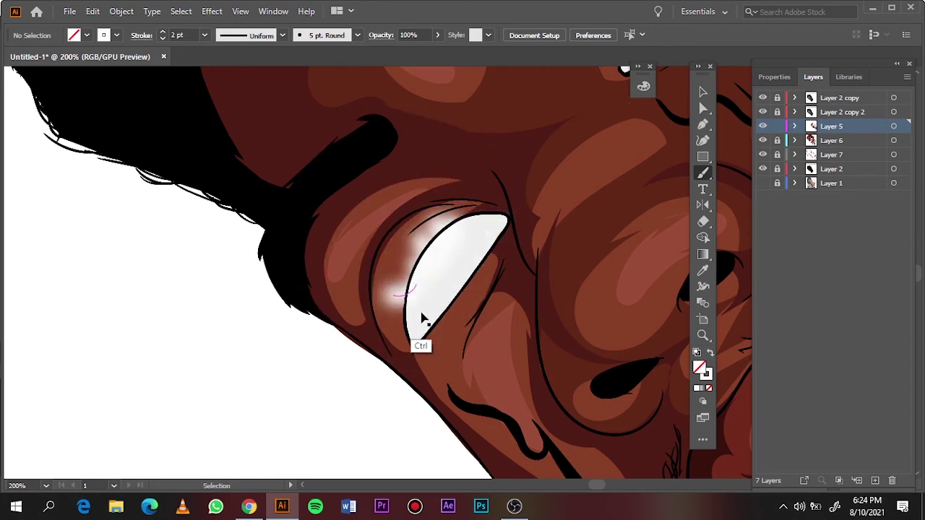
pyautogui.hotkey('ctrl', 'z')
pyautogui.moveTo(475, 218); pyautogui.dragTo(423, 320)
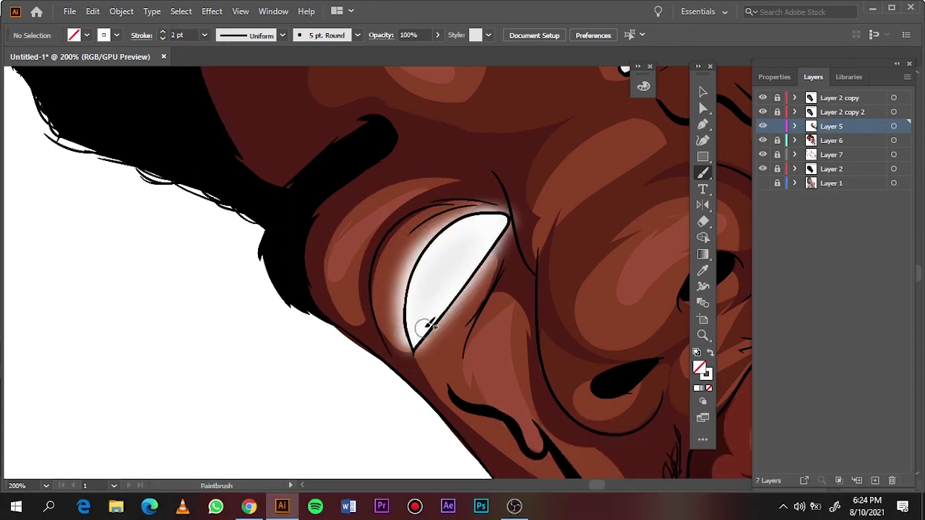
pyautogui.hotkey('ctrl', '0')
pyautogui.scroll(4, 365, 209)
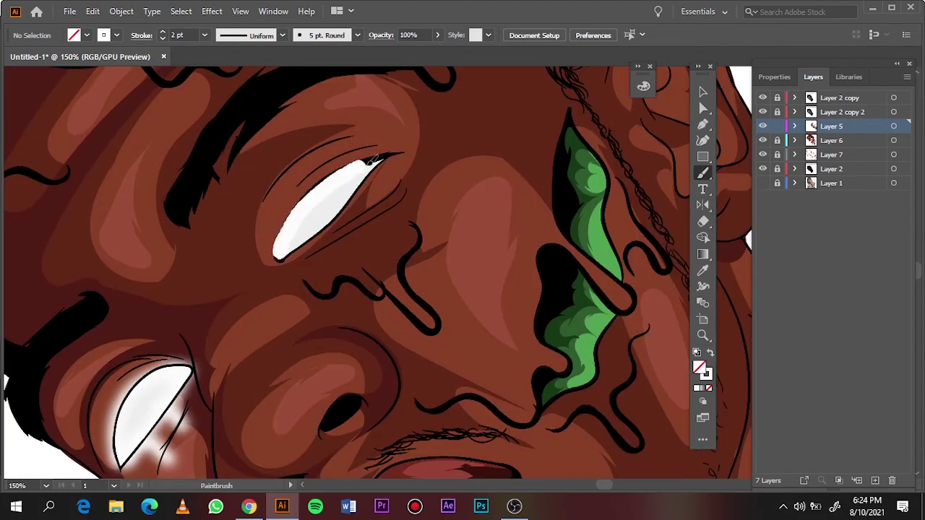
# Paint a white glow below the upper eye at 1 pt and add a new top layer.
pyautogui.moveTo(321, 209); pyautogui.dragTo(393, 293)
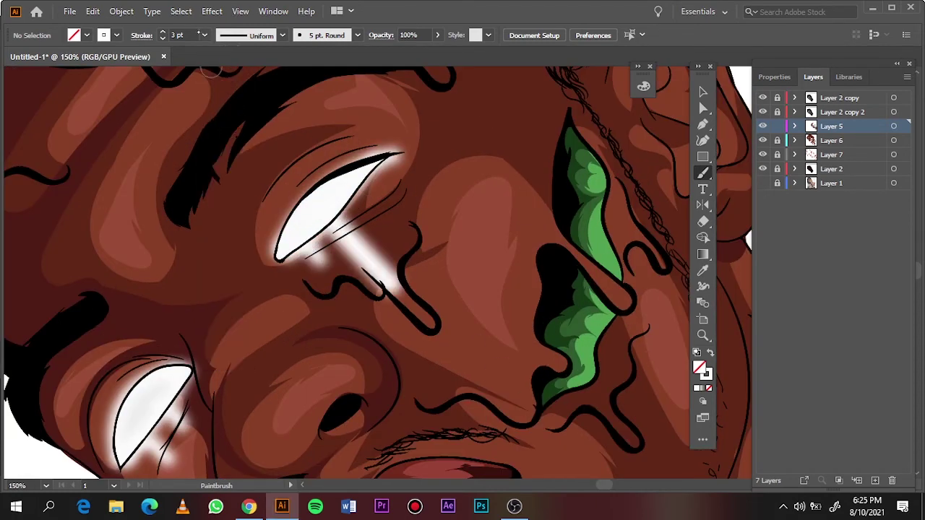
pyautogui.click(205, 34)
pyautogui.click(217, 111)
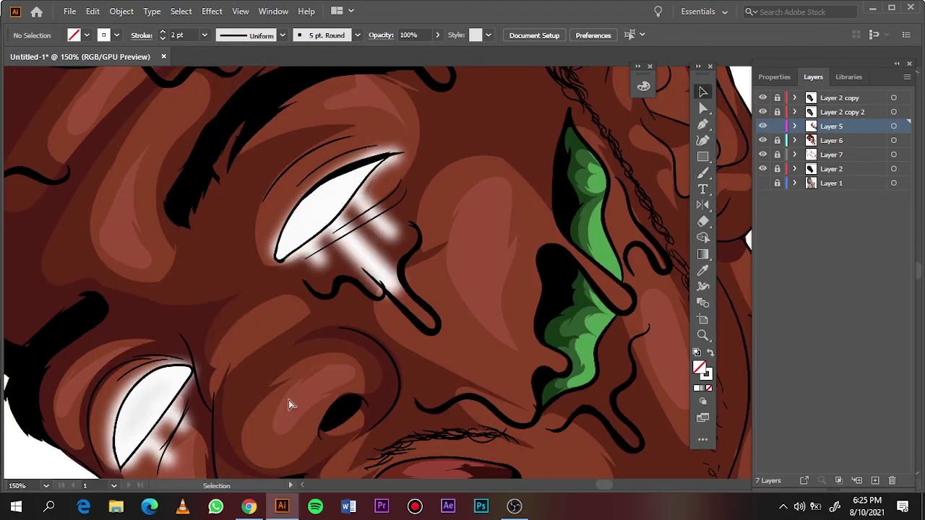
pyautogui.hotkey('ctrl', '-')
pyautogui.hotkey('ctrl', 'l')
# Apply a Gaussian Blur to the white stroke beside the artboard.
pyautogui.hotkey('ctrl', '-')
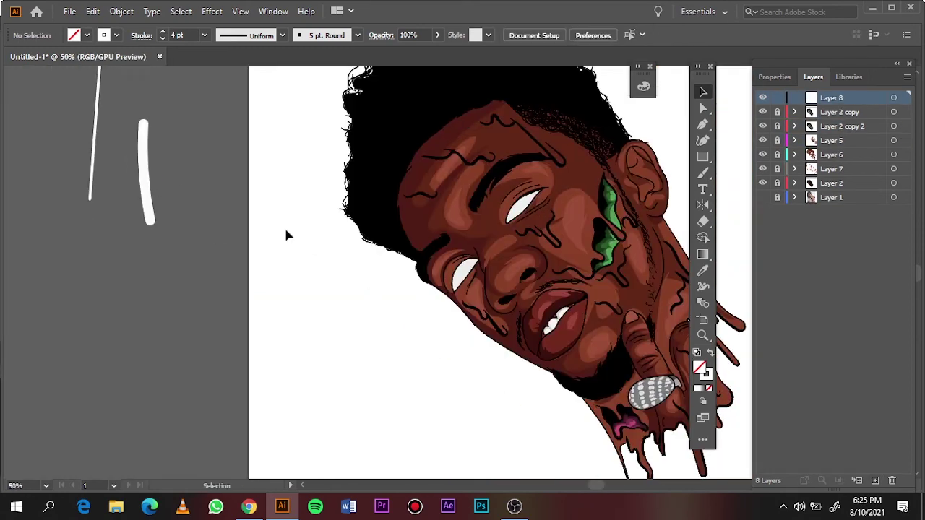
pyautogui.click(211, 11)
pyautogui.click(134, 238)
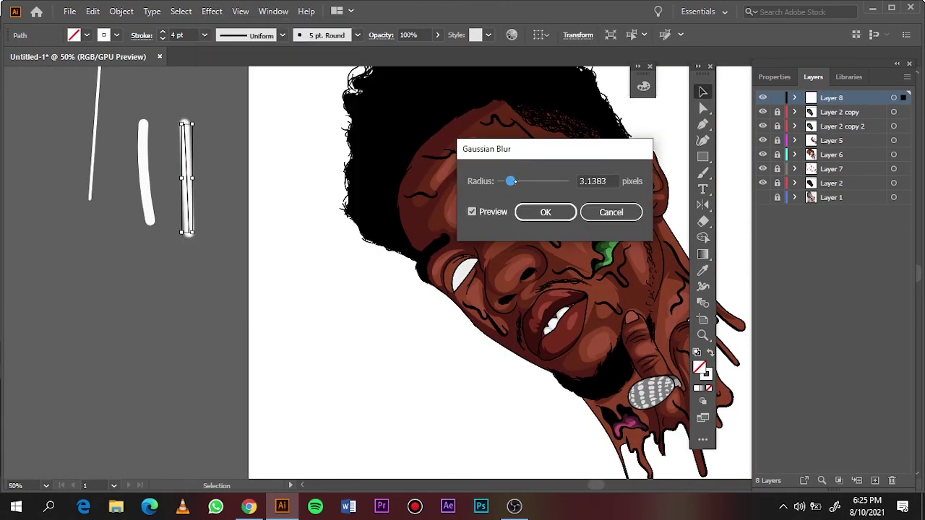
pyautogui.click(539, 210)
pyautogui.press('b')
# Paint a 3 pt blurred white streak across the upper eye.
pyautogui.scroll(5, 474, 277)
pyautogui.click(204, 35)
pyautogui.click(221, 123)
pyautogui.scroll(-5, 462, 253)
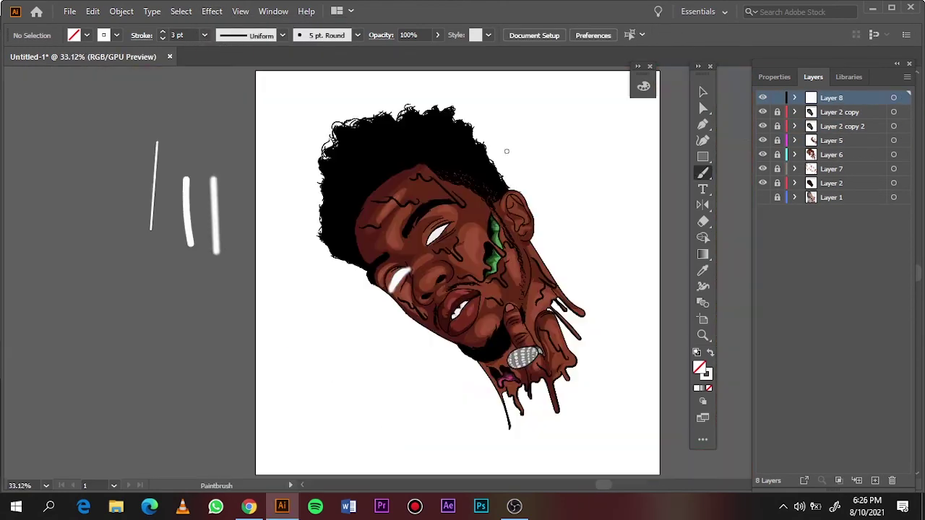
pyautogui.scroll(4, 462, 253)
pyautogui.moveTo(455, 329); pyautogui.dragTo(571, 390)
# Set the stroke weight back to 1 pt and start picking red CE2424.
pyautogui.click(204, 35)
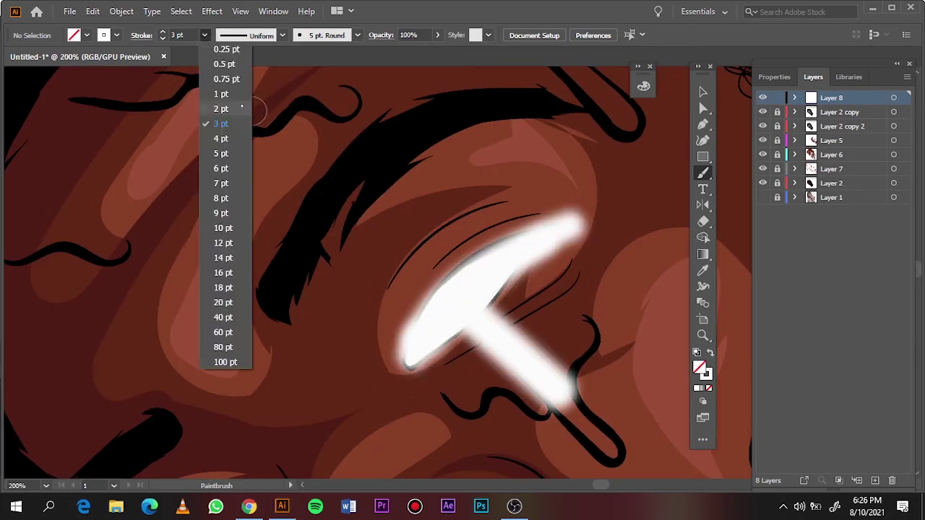
pyautogui.click(224, 90)
pyautogui.hotkey('ctrl', '0')
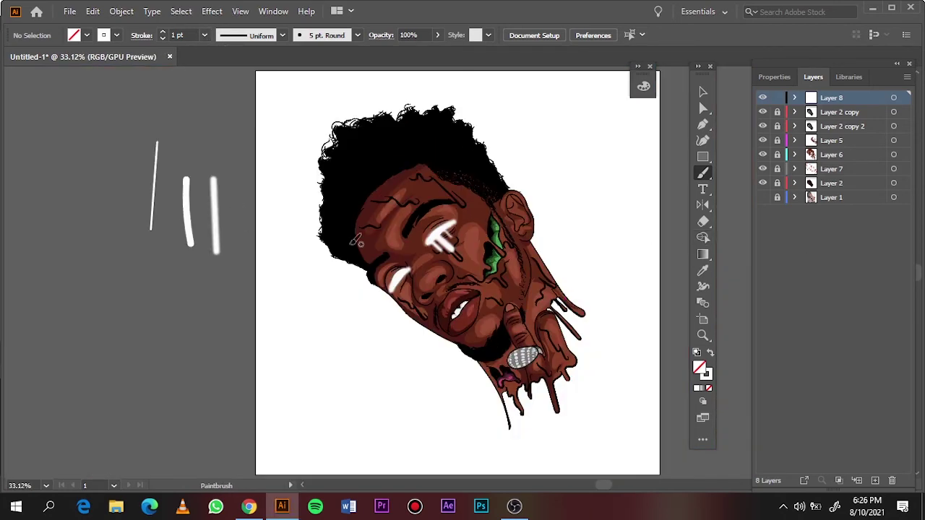
pyautogui.doubleClick(700, 369)
# Set the colour to C12929, paint a red test stroke and Gaussian-blur it.
pyautogui.write('C12929')
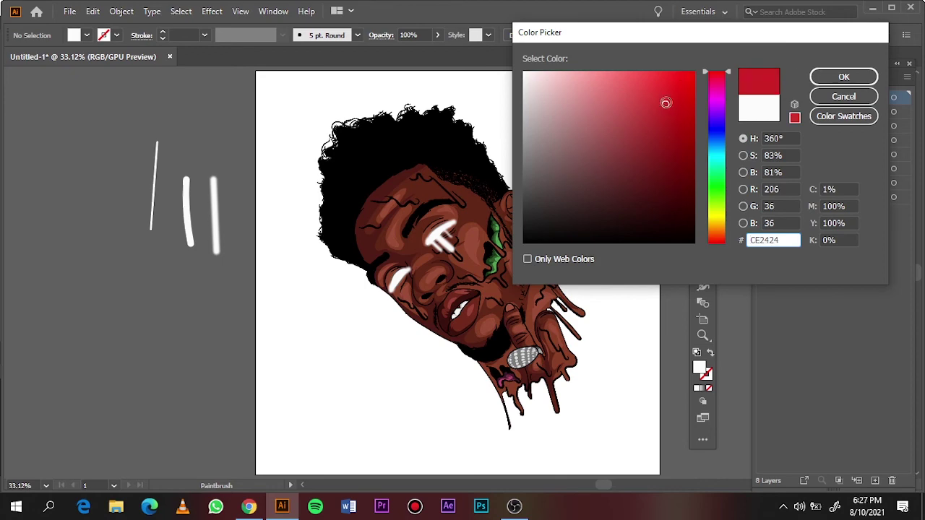
pyautogui.press('Return')
pyautogui.moveTo(210, 109); pyautogui.dragTo(212, 155)
pyautogui.click(212, 11)
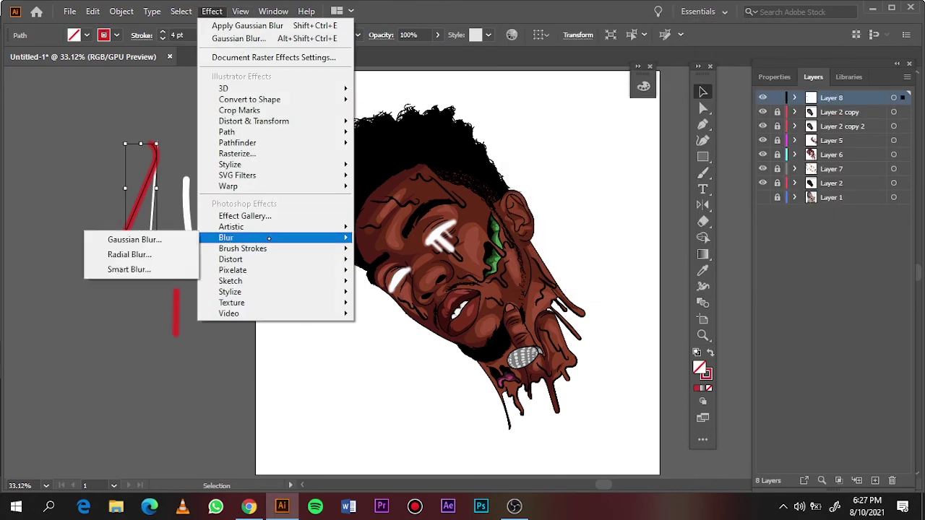
pyautogui.click(114, 233)
pyautogui.click(537, 211)
# Paint another red stroke, then undo the red strokes on the eyes.
pyautogui.press('b')
pyautogui.moveTo(212, 293); pyautogui.dragTo(229, 342)
pyautogui.hotkey('ctrl', '1')
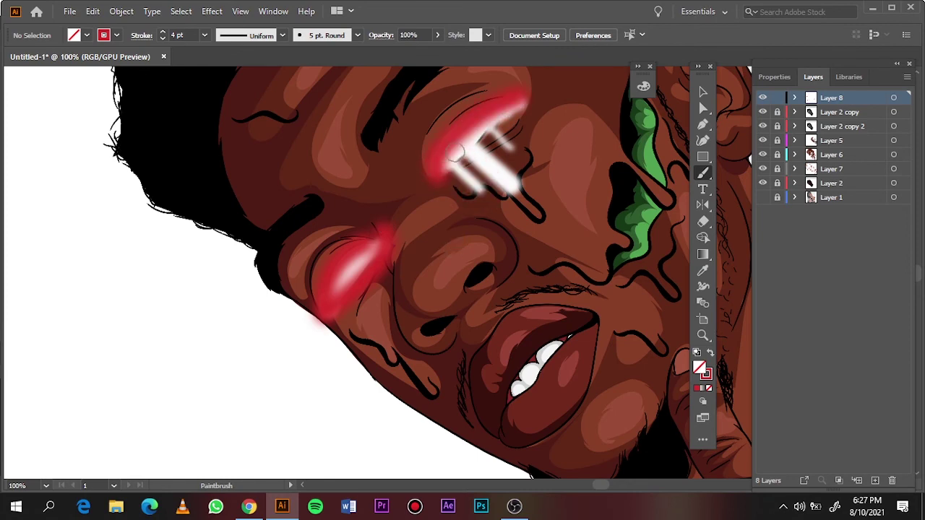
pyautogui.hotkey('ctrl', '0')
pyautogui.press('v')
pyautogui.hotkey('ctrl', '1')
# Set the Paintbrush to a thinner stroke weight.
pyautogui.press('b')
pyautogui.click(205, 35)
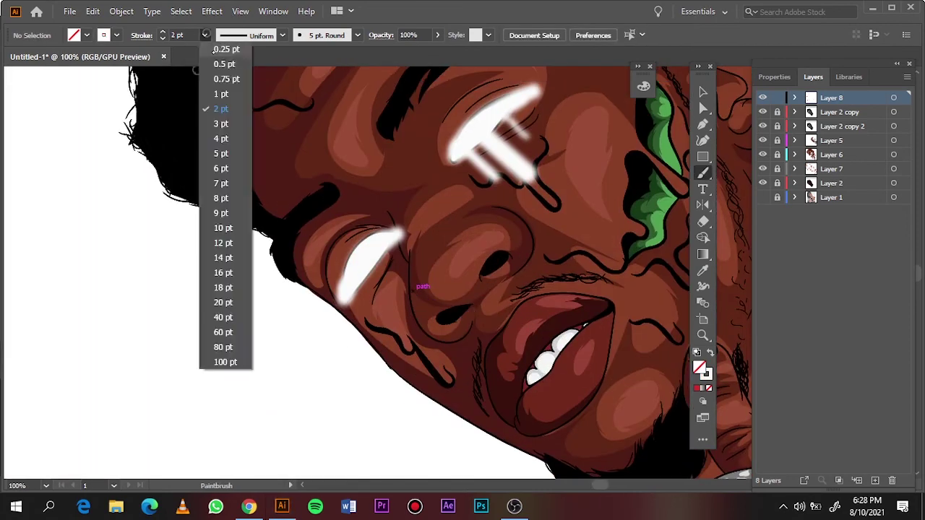
pyautogui.click(219, 94)
# Reapply the Gaussian Blur effect to the red test strokes beside the artboard.
pyautogui.hotkey('ctrl', '0')
pyautogui.press('v')
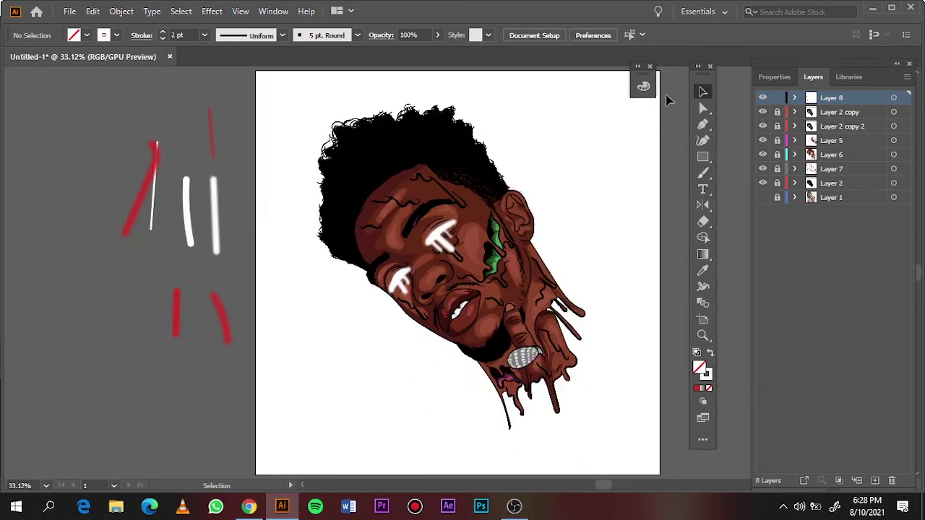
pyautogui.click(147, 245)
pyautogui.click(211, 11)
pyautogui.click(238, 43)
pyautogui.click(519, 279)
# Paint red Paintbrush strokes around the lower eye highlight at 2 pt stroke weight.
pyautogui.hotkey('ctrl', 'shift', 'a')
pyautogui.press('b')
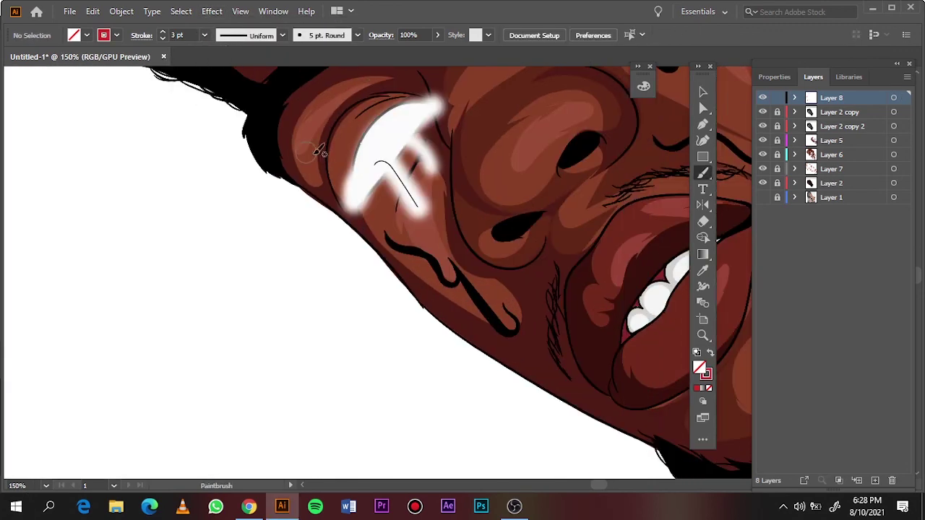
pyautogui.moveTo(375, 123); pyautogui.dragTo(340, 217)
pyautogui.moveTo(434, 108)
pyautogui.mouseDown()
pyautogui.moveTo(444, 206)
pyautogui.moveTo(351, 212)
pyautogui.moveTo(332, 289)
pyautogui.mouseUp()
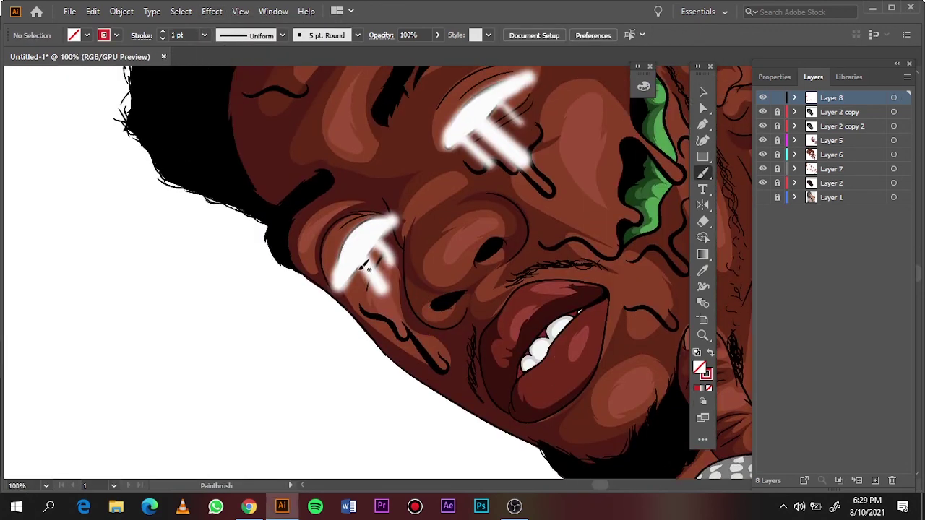
pyautogui.click(205, 35)
pyautogui.click(221, 109)
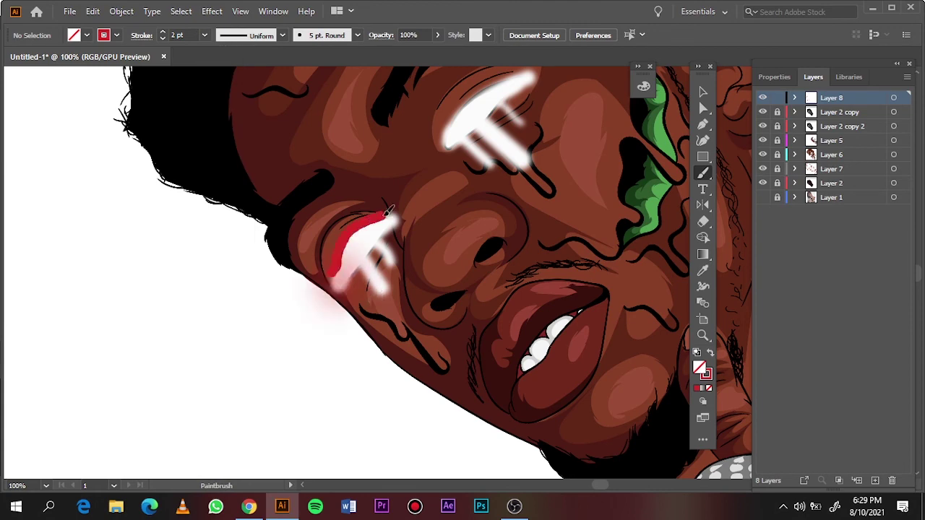
pyautogui.moveTo(392, 207); pyautogui.dragTo(311, 303)
pyautogui.moveTo(394, 224); pyautogui.dragTo(347, 304)
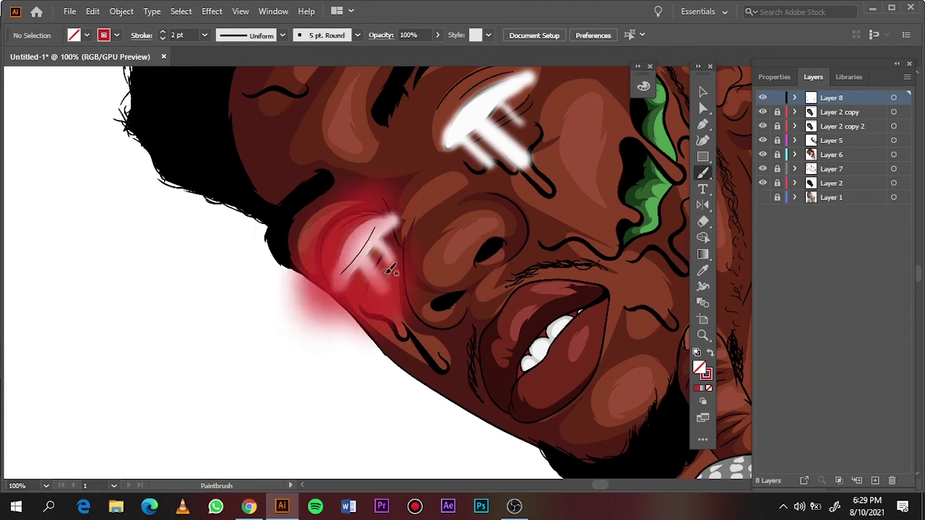
# Build up more red glow strokes along the lower eye's edges.
pyautogui.hotkey('ctrl', '0')
pyautogui.hotkey('ctrl', '1')
pyautogui.moveTo(451, 145); pyautogui.dragTo(347, 257)
pyautogui.moveTo(340, 304); pyautogui.dragTo(282, 375)
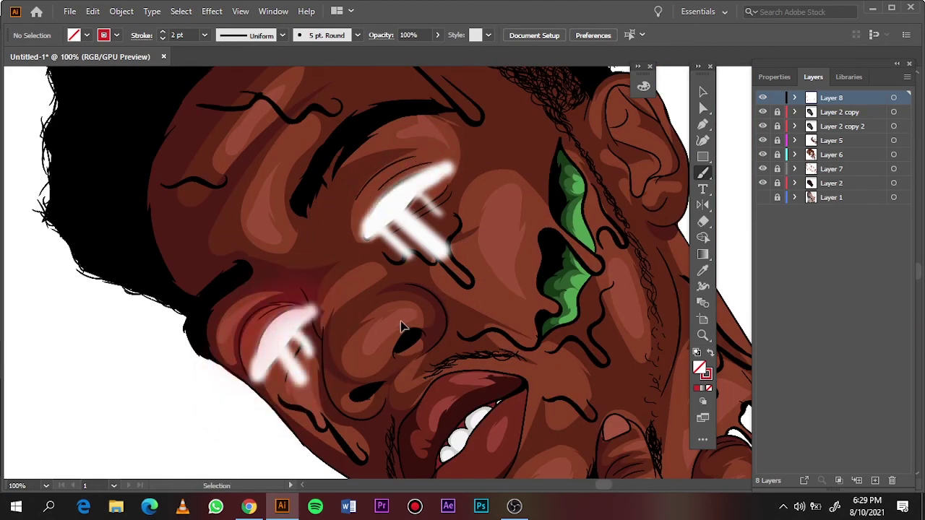
pyautogui.hotkey('ctrl', '0')
pyautogui.scroll(3, 405, 285)
pyautogui.moveTo(318, 217)
pyautogui.mouseDown()
pyautogui.moveTo(359, 148)
pyautogui.moveTo(289, 282)
pyautogui.mouseUp()
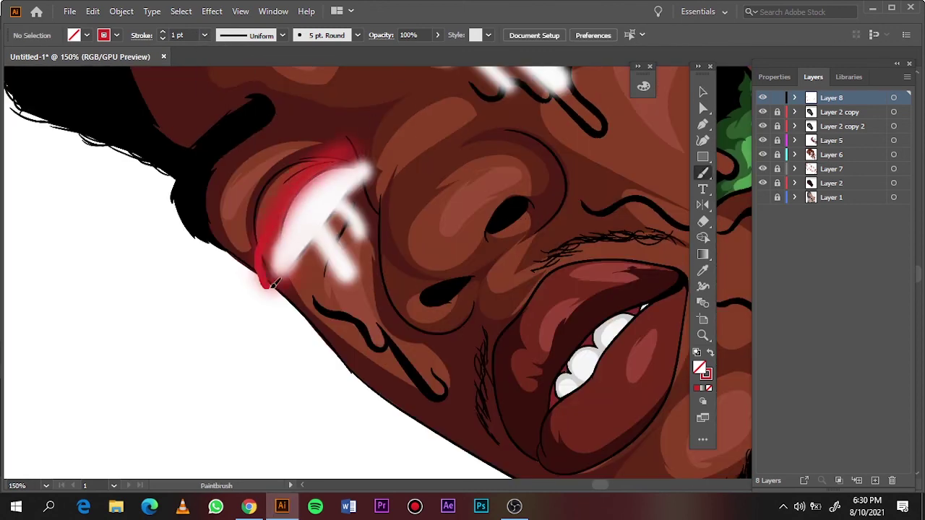
pyautogui.moveTo(347, 217); pyautogui.dragTo(303, 289)
pyautogui.moveTo(359, 275); pyautogui.dragTo(336, 166)
# Add a final lower-edge stroke and paint red glow along the upper eye highlight.
pyautogui.hotkey('ctrl', '0')
pyautogui.scroll(5, 451, 278)
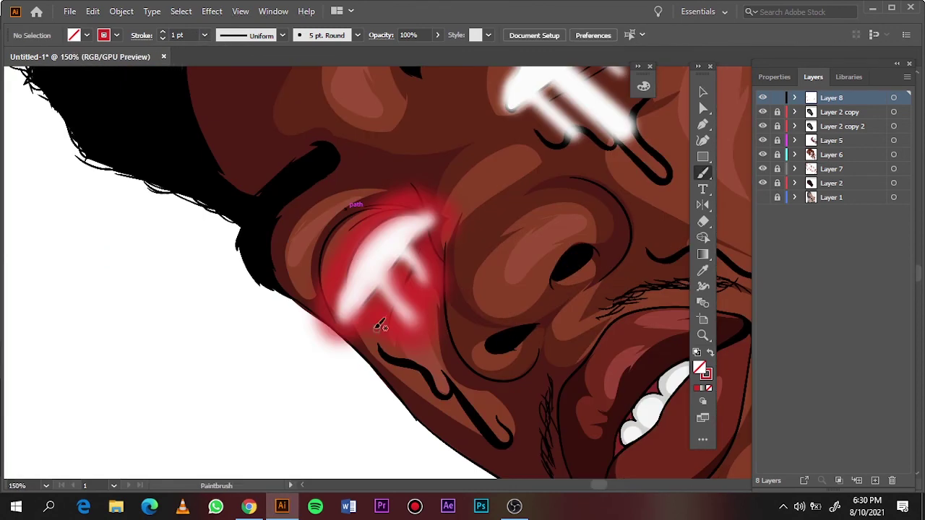
pyautogui.moveTo(336, 307)
pyautogui.mouseDown()
pyautogui.moveTo(346, 354)
pyautogui.moveTo(165, 490)
pyautogui.mouseUp()
pyautogui.moveTo(470, 165)
pyautogui.mouseDown()
pyautogui.moveTo(434, 217)
pyautogui.moveTo(312, 224)
pyautogui.mouseUp()
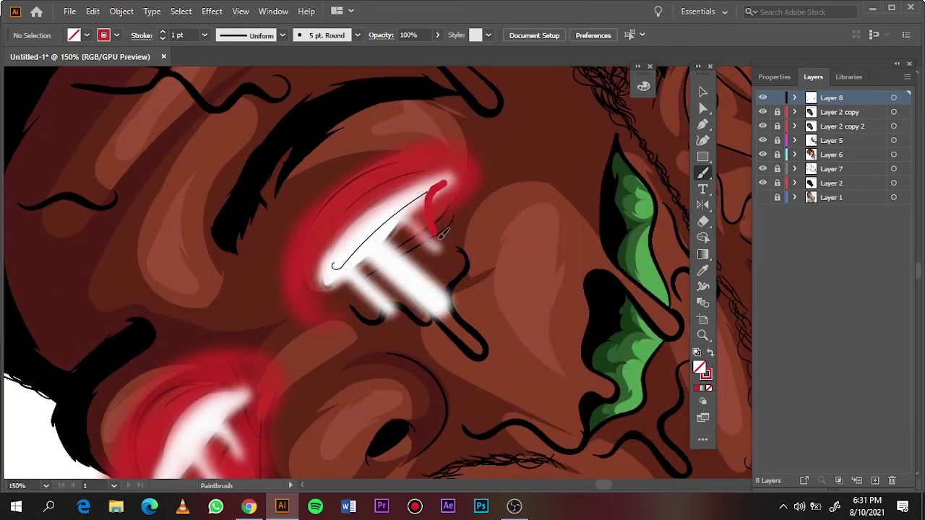
pyautogui.moveTo(440, 235)
pyautogui.mouseDown()
pyautogui.moveTo(417, 299)
pyautogui.moveTo(343, 287)
pyautogui.mouseUp()
pyautogui.hotkey('ctrl', '0')
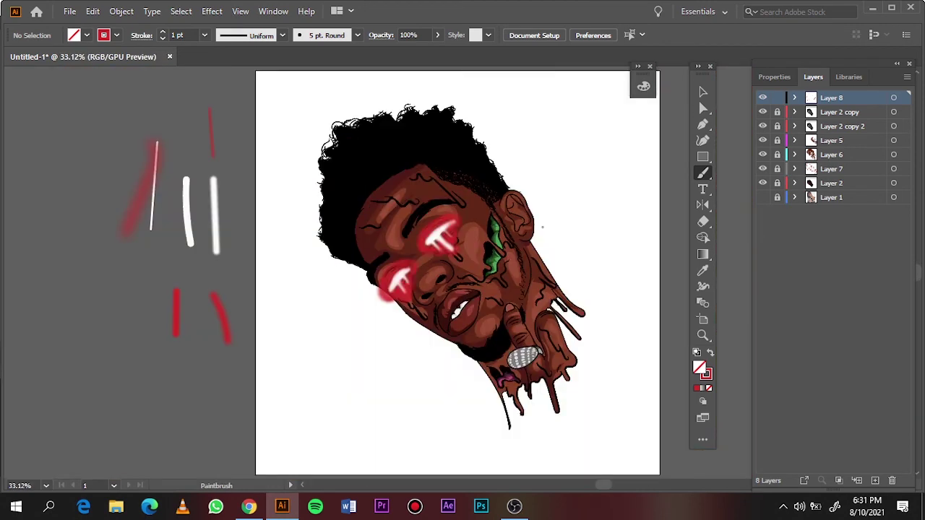